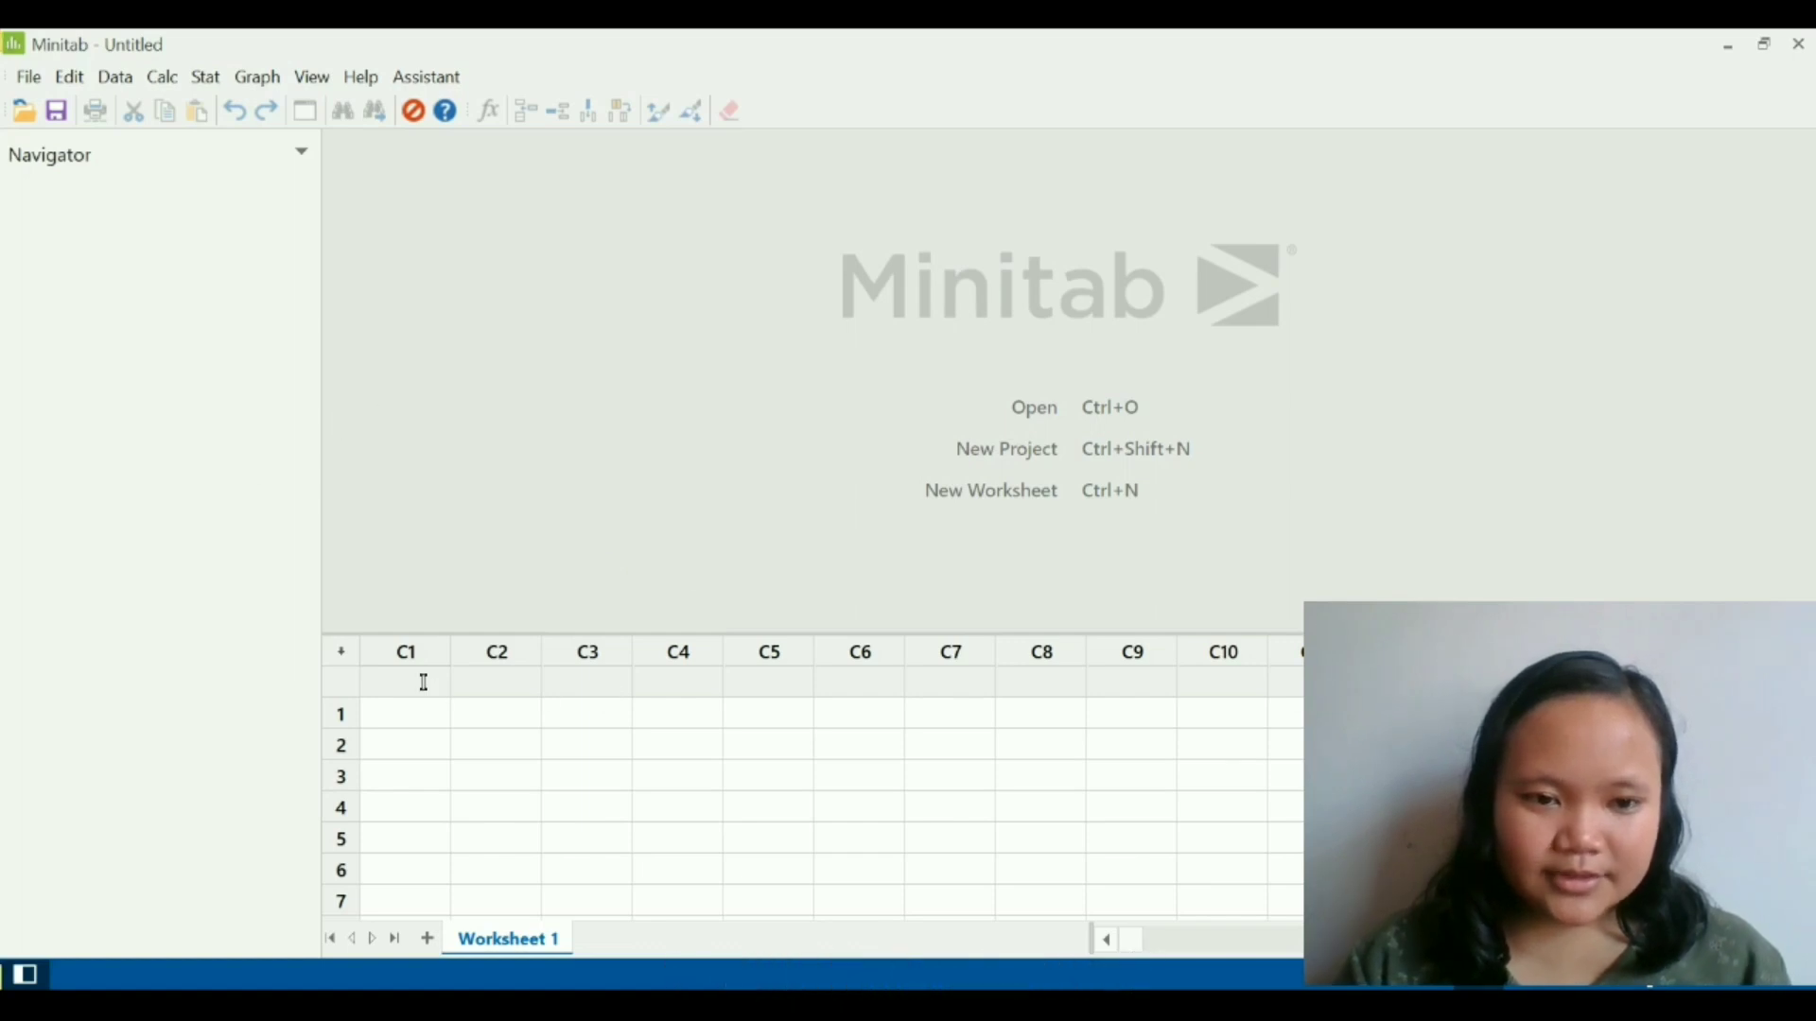
{"action": "left_click", "coordinate": [419, 674]}
{"action": "left_click", "coordinate": [600, 700]}
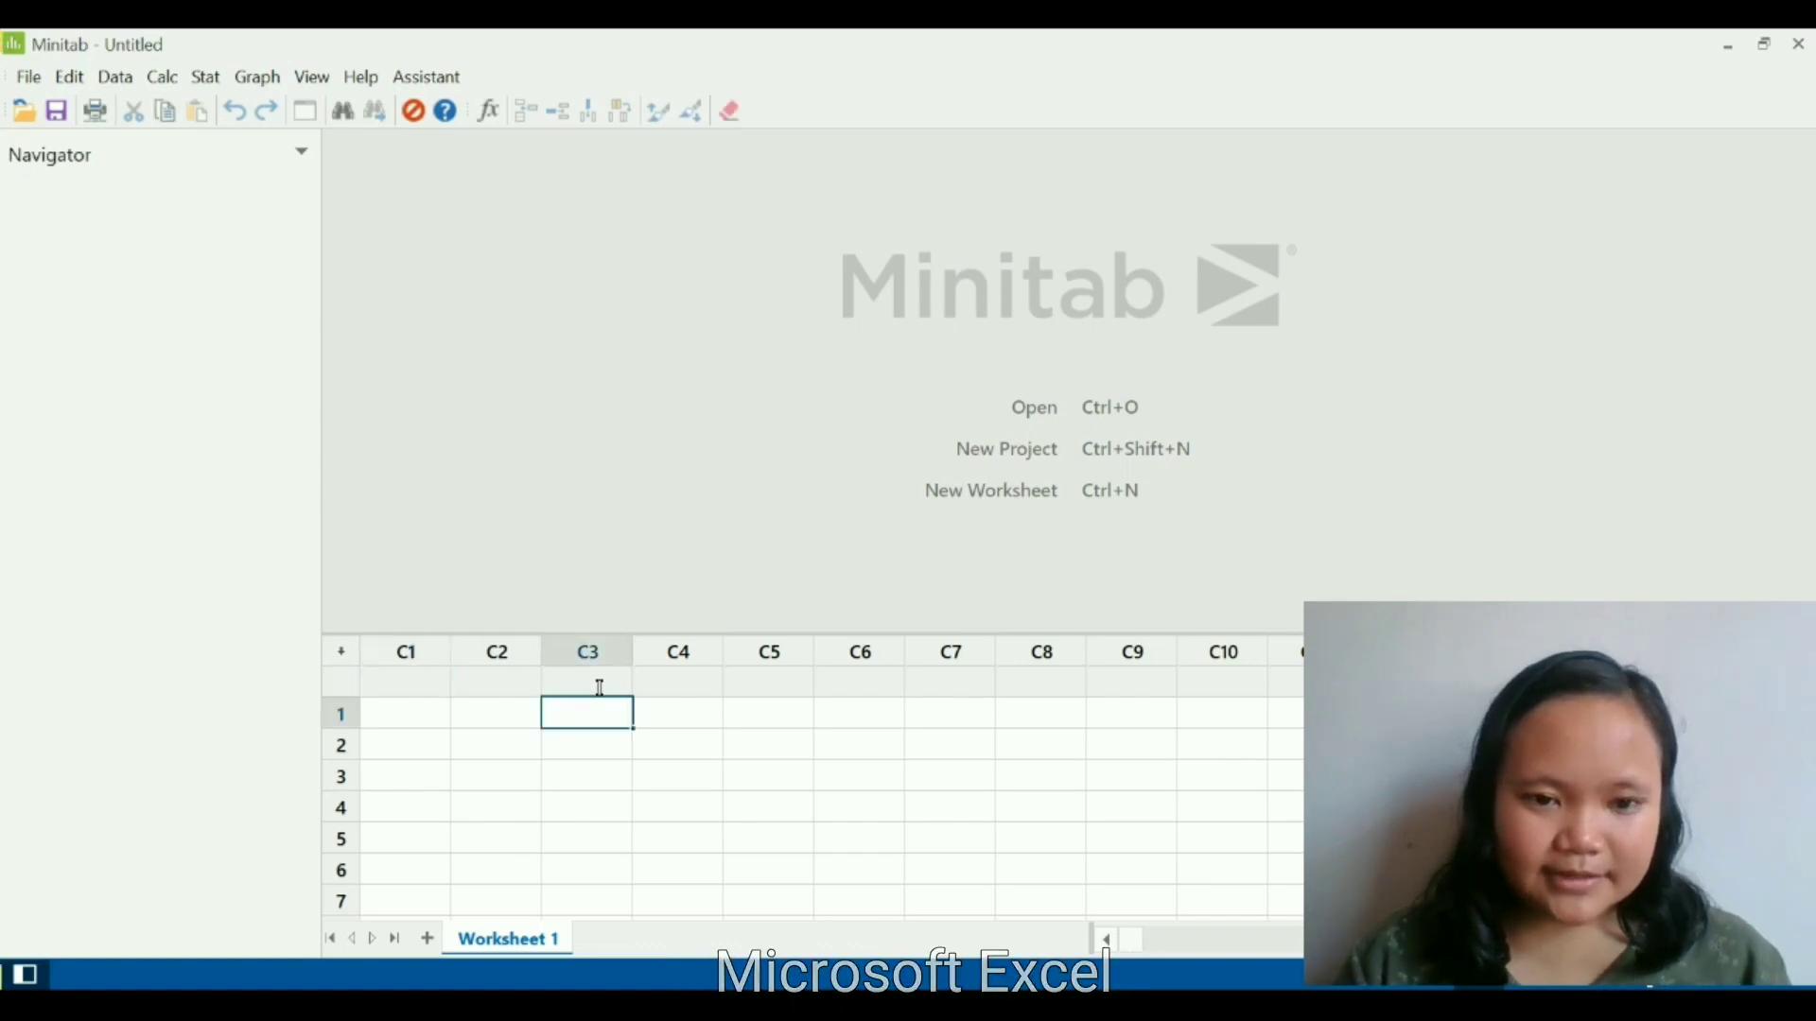
{"action": "left_click", "coordinate": [395, 670]}
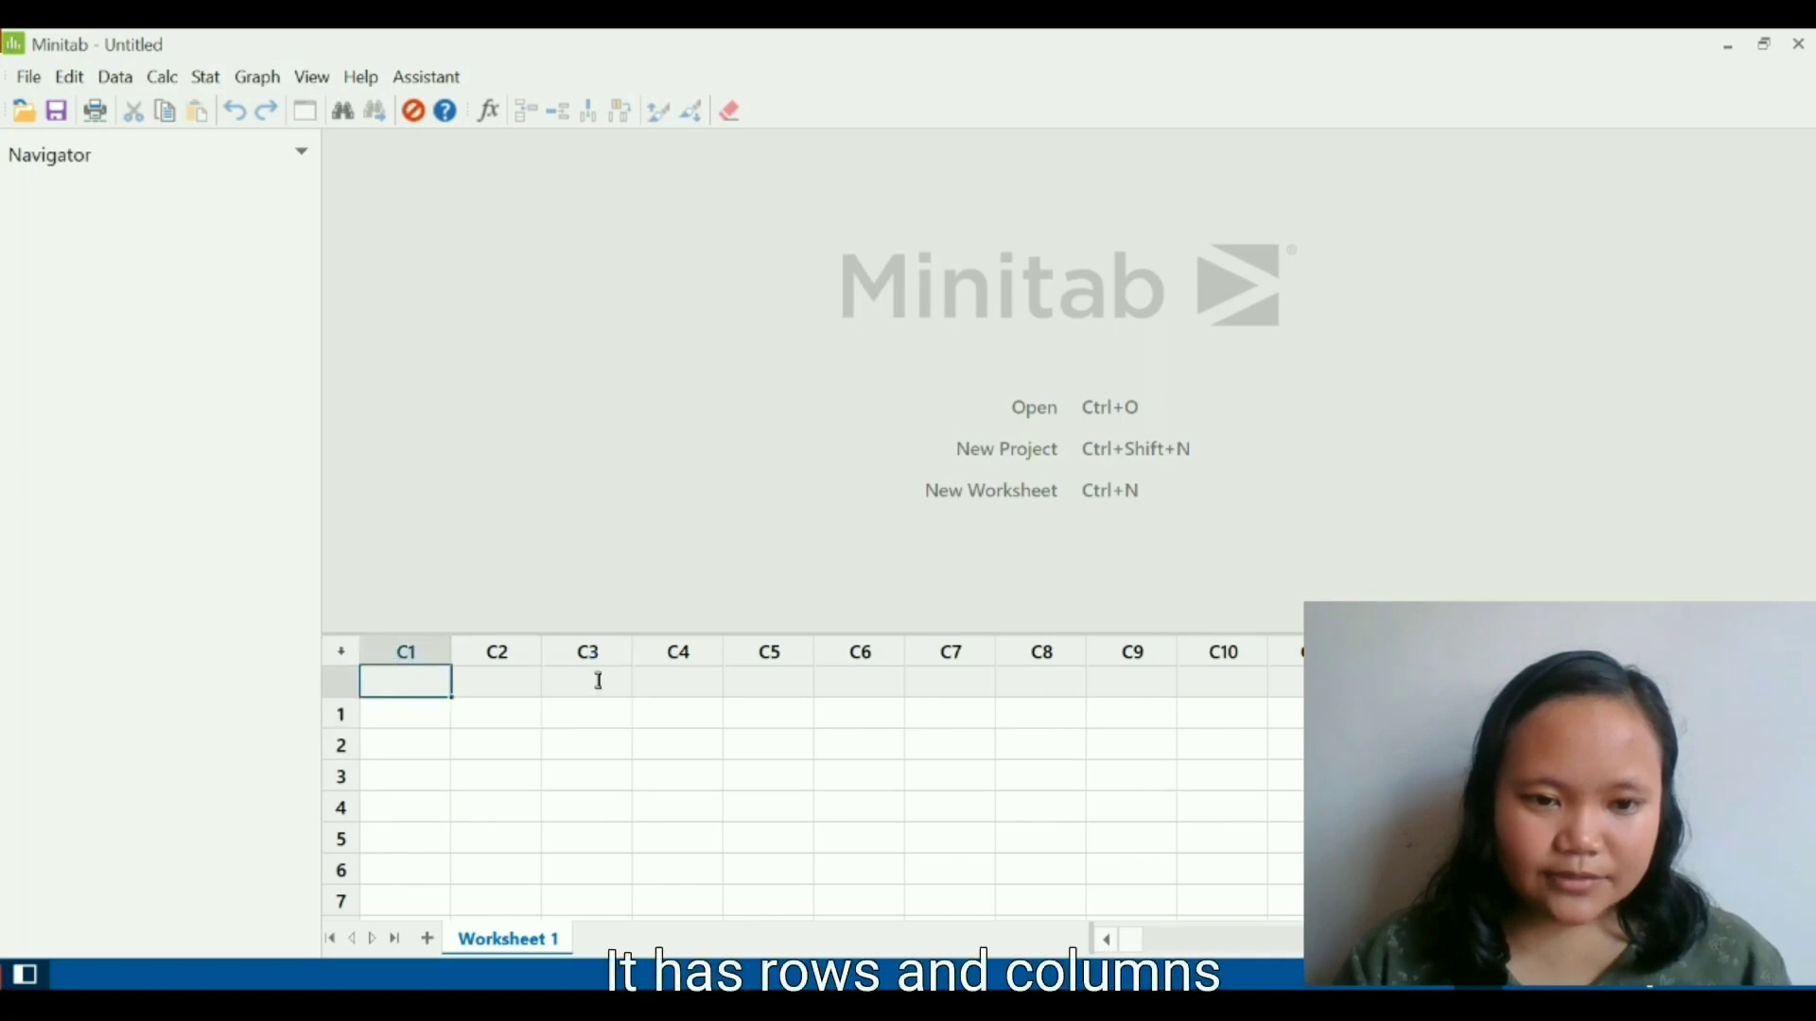
{"action": "left_click", "coordinate": [697, 674]}
{"action": "left_click", "coordinate": [401, 681]}
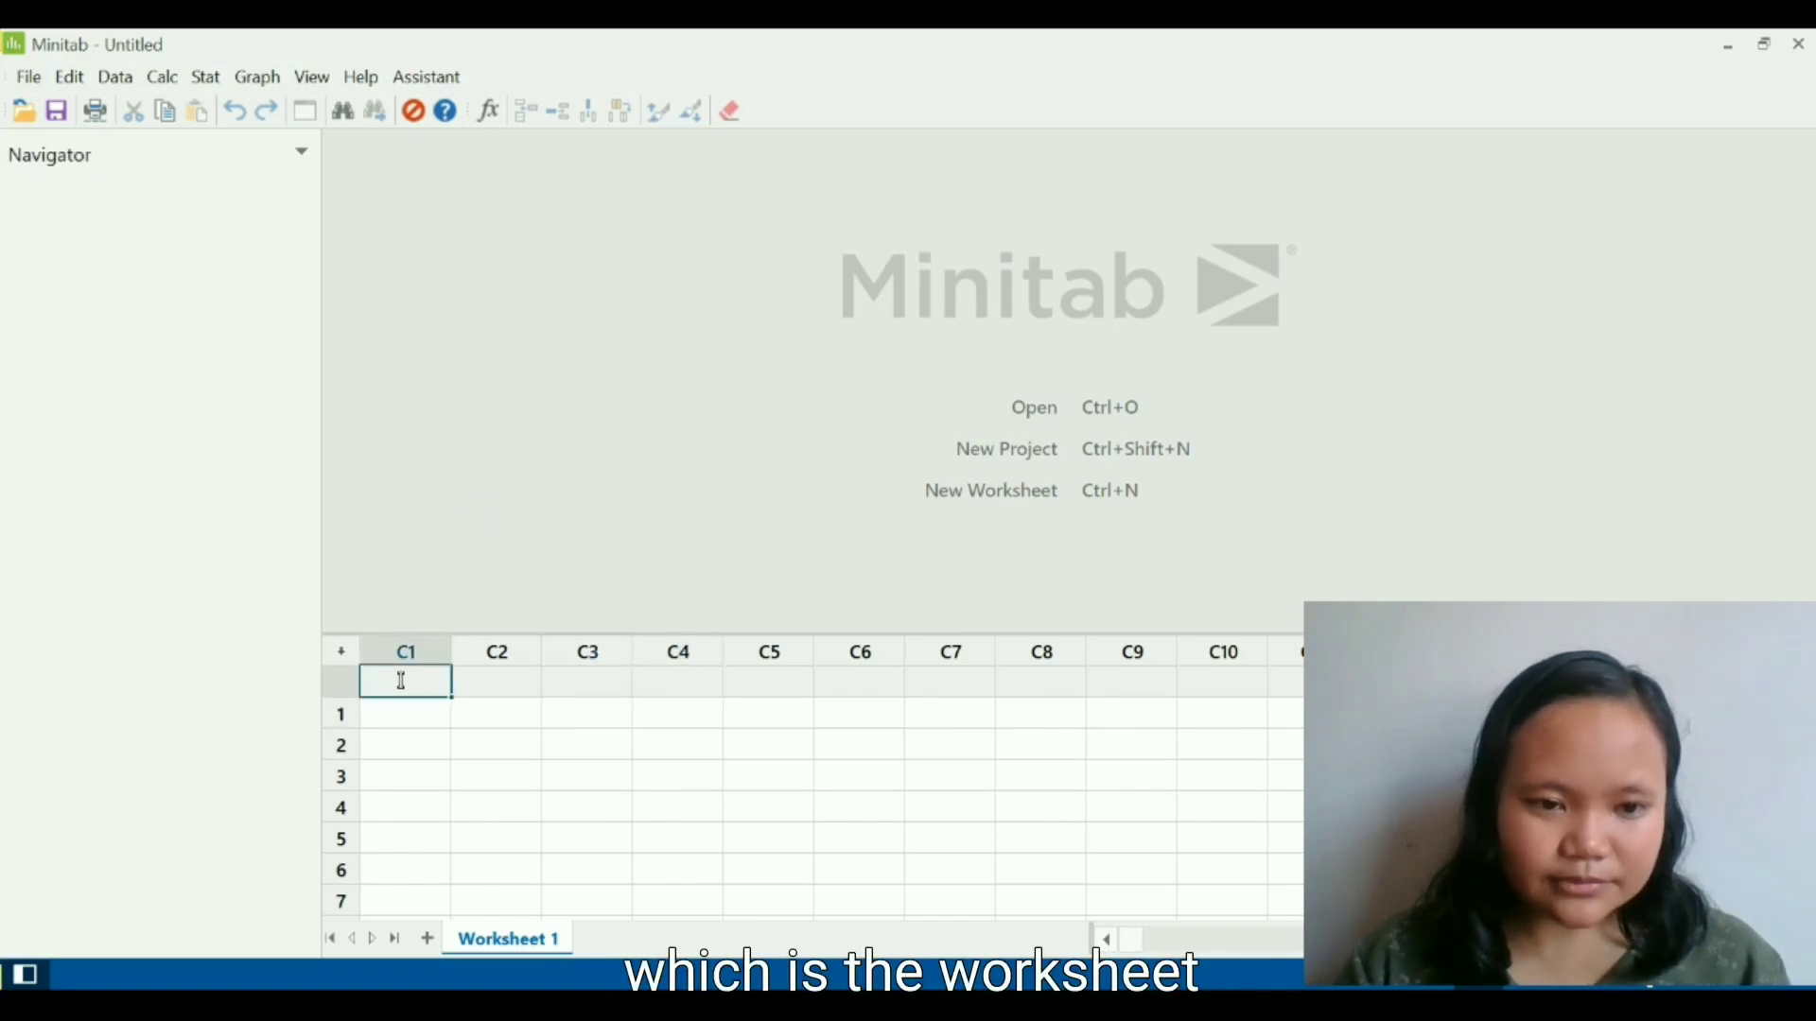
{"action": "left_click", "coordinate": [612, 284]}
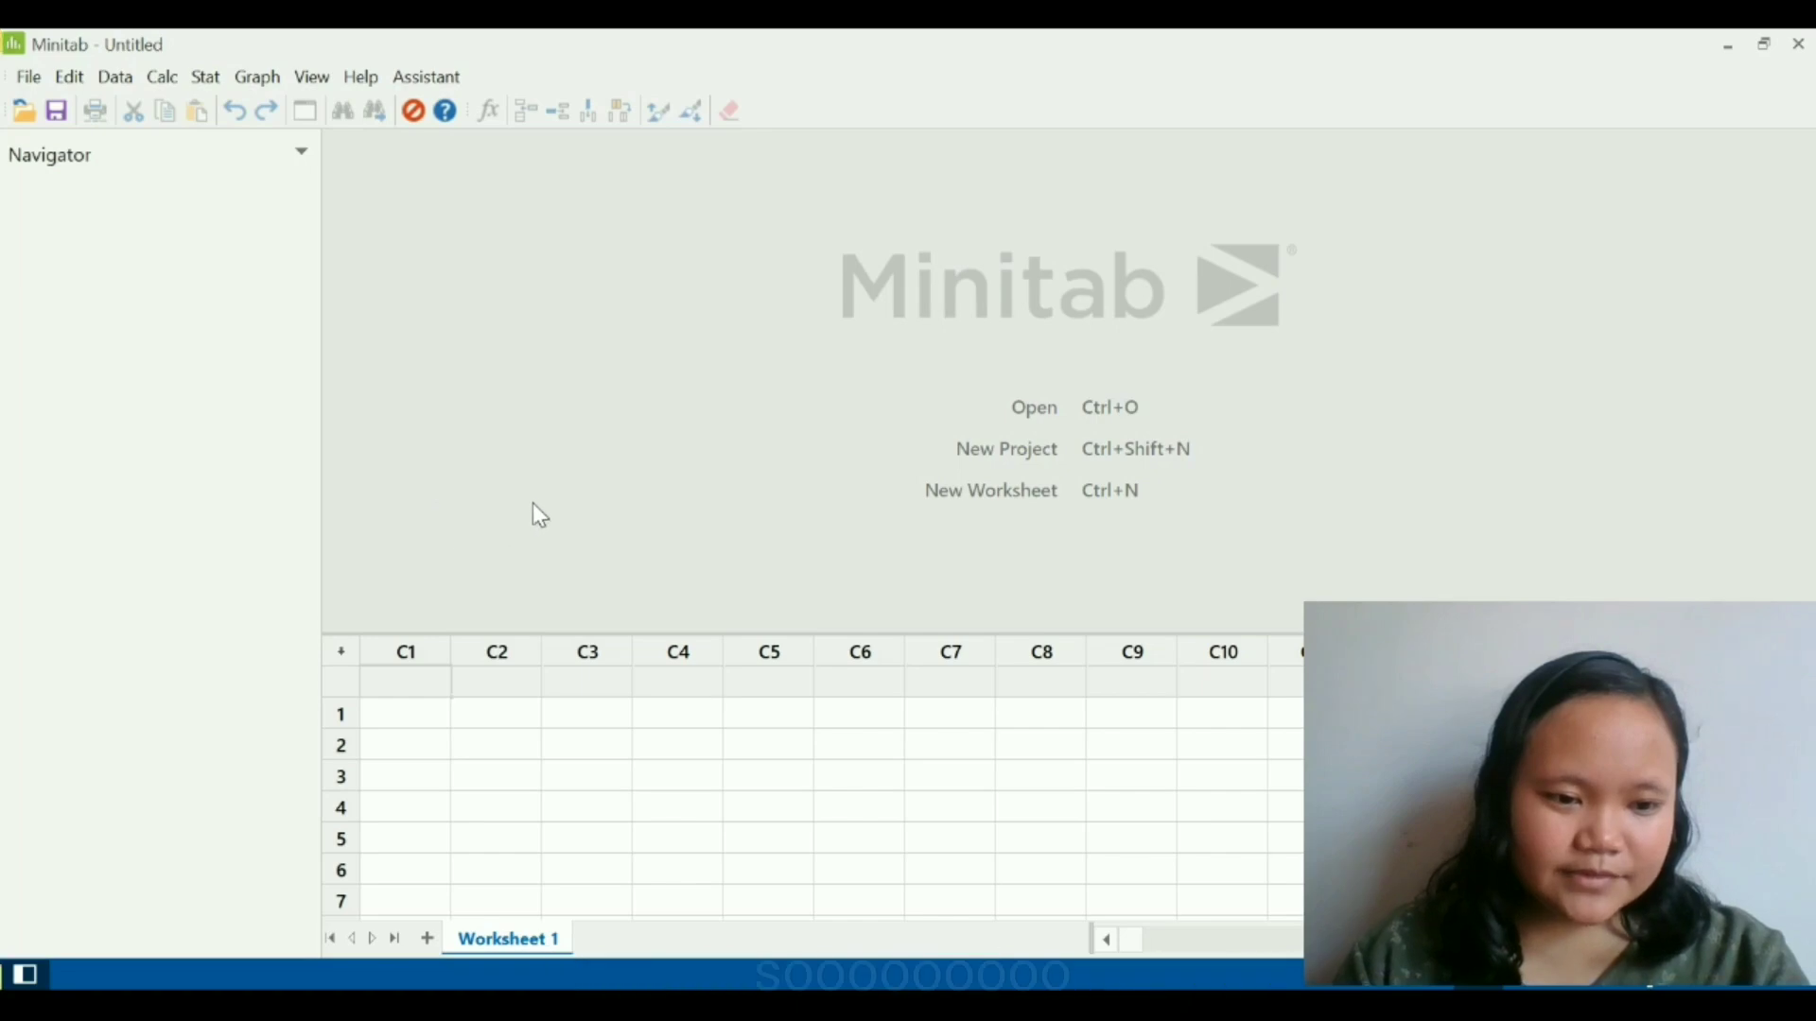
{"action": "left_click", "coordinate": [28, 76]}
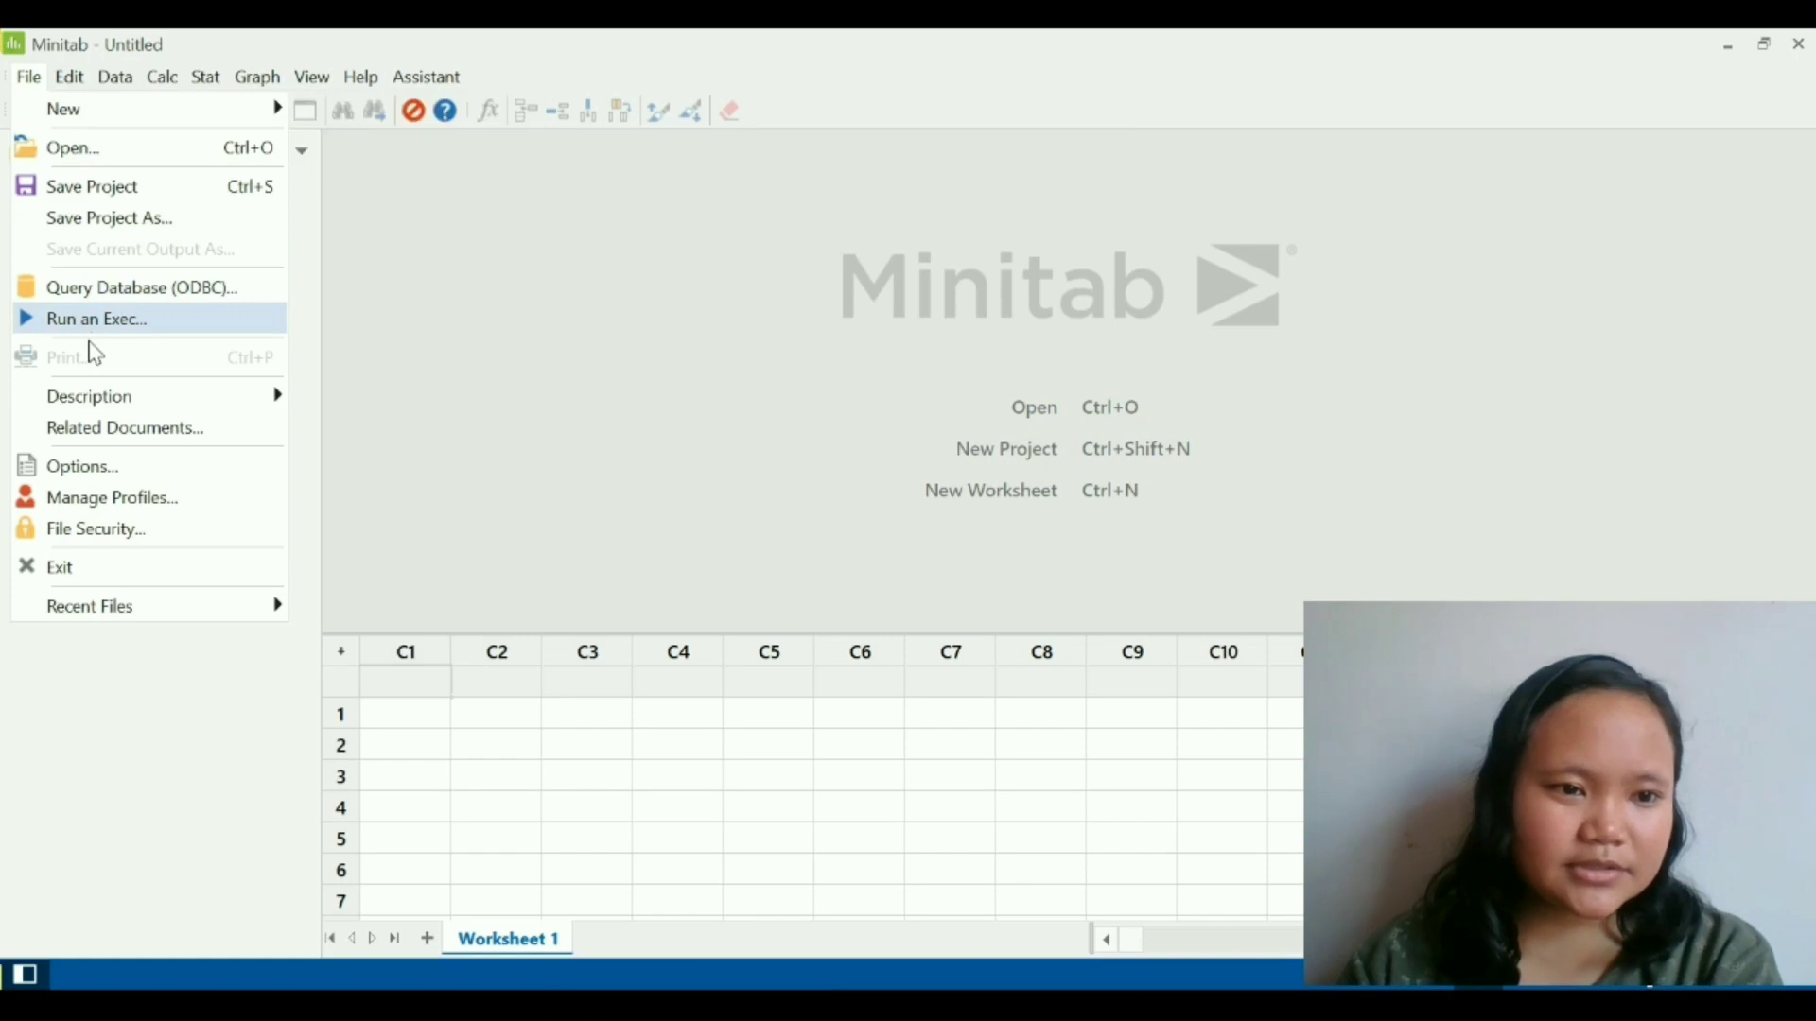
{"action": "left_click", "coordinate": [73, 85]}
{"action": "left_click", "coordinate": [73, 84]}
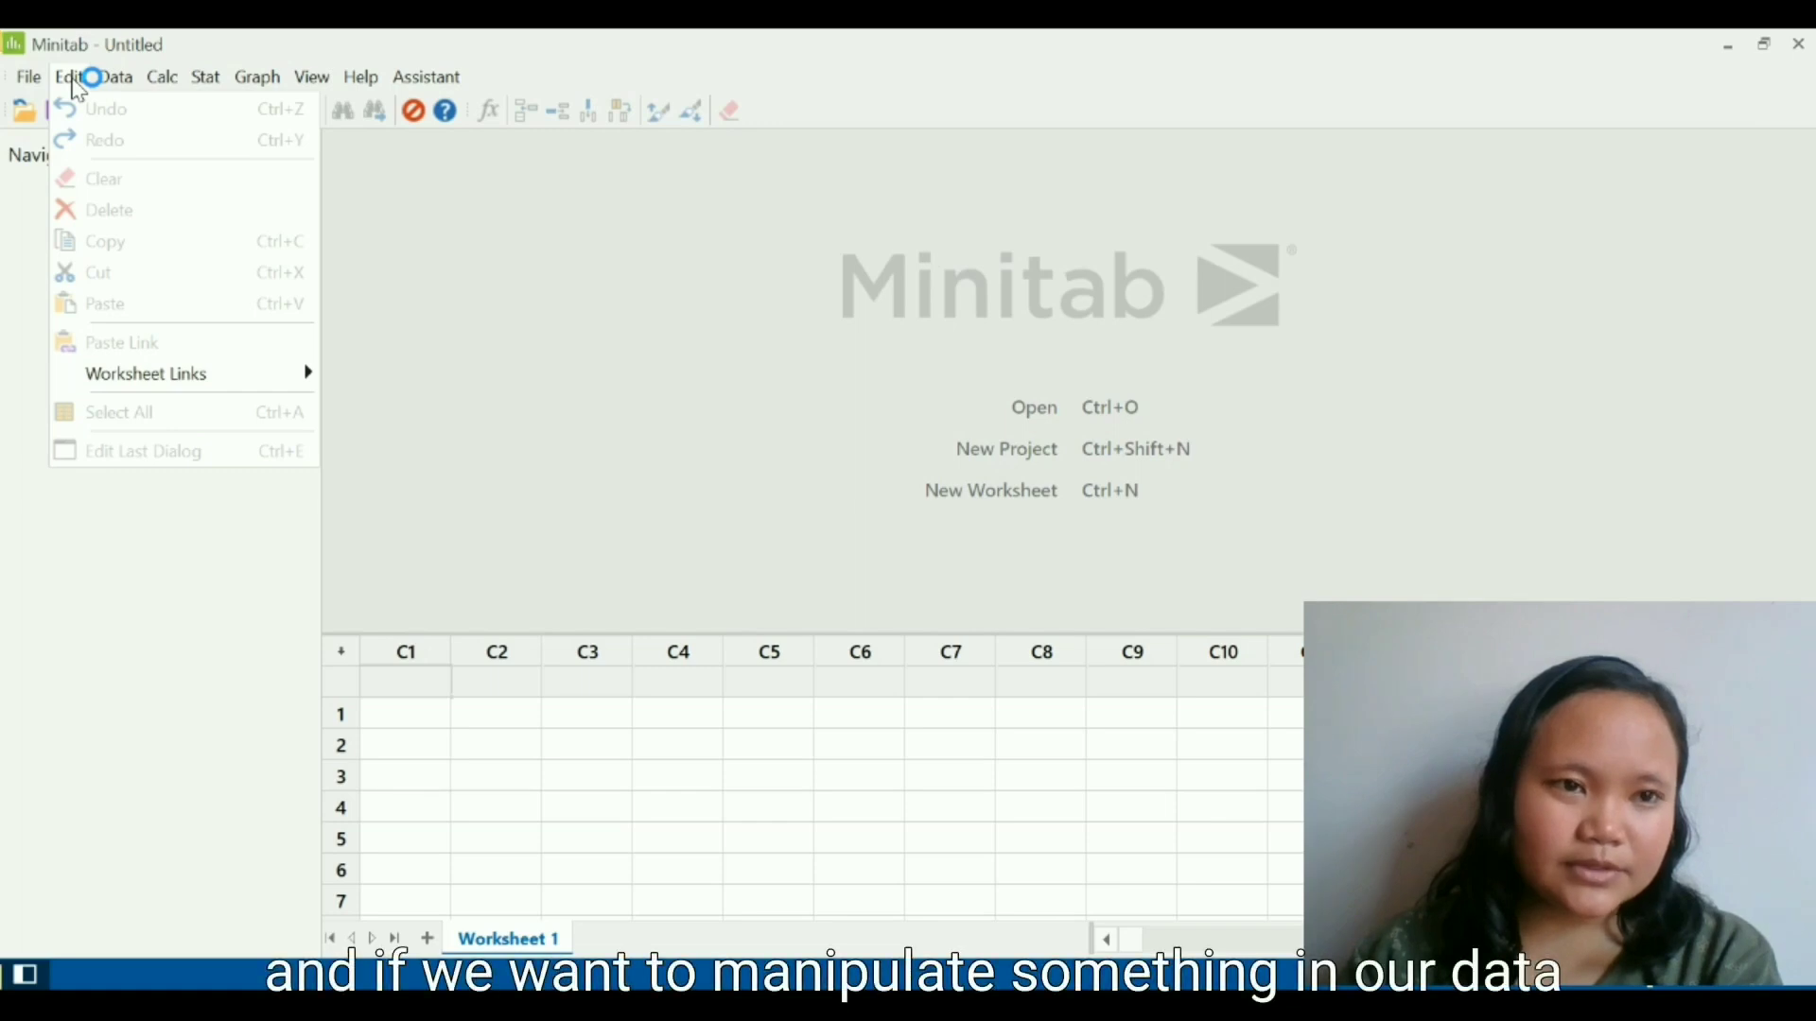
{"action": "mouse_move", "coordinate": [117, 90]}
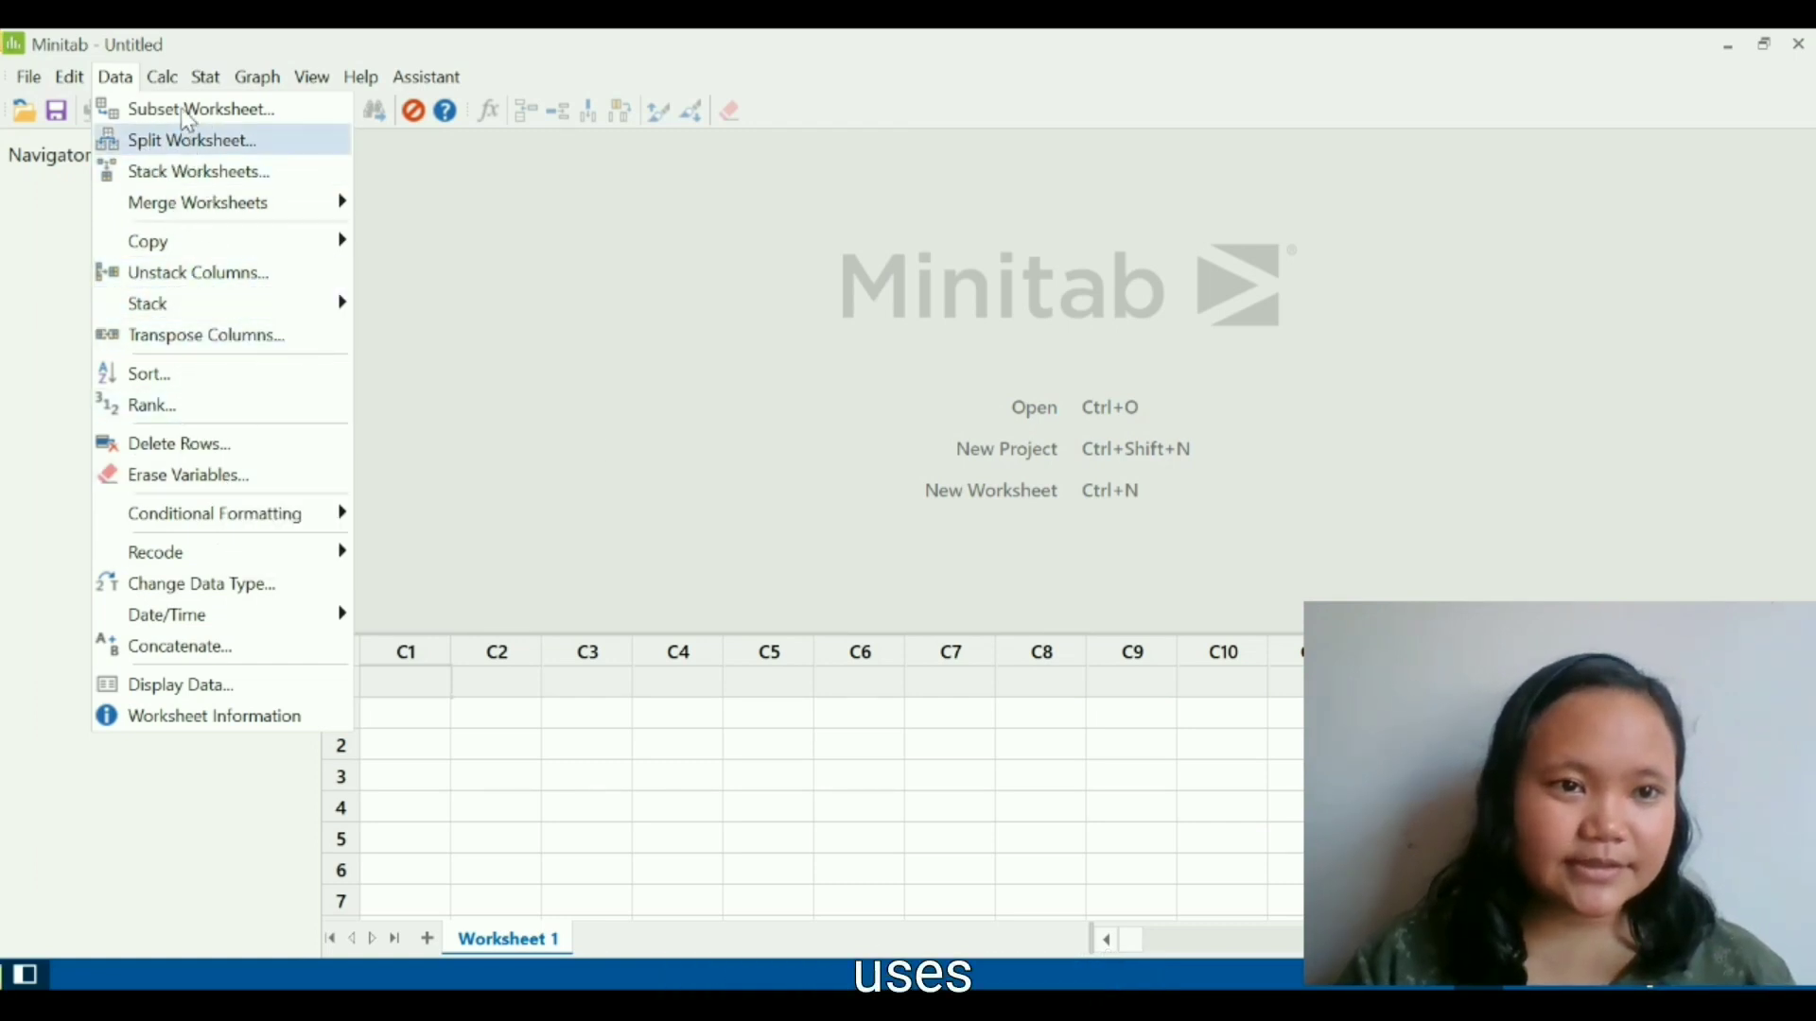
{"action": "left_click", "coordinate": [174, 81]}
{"action": "left_click", "coordinate": [174, 82]}
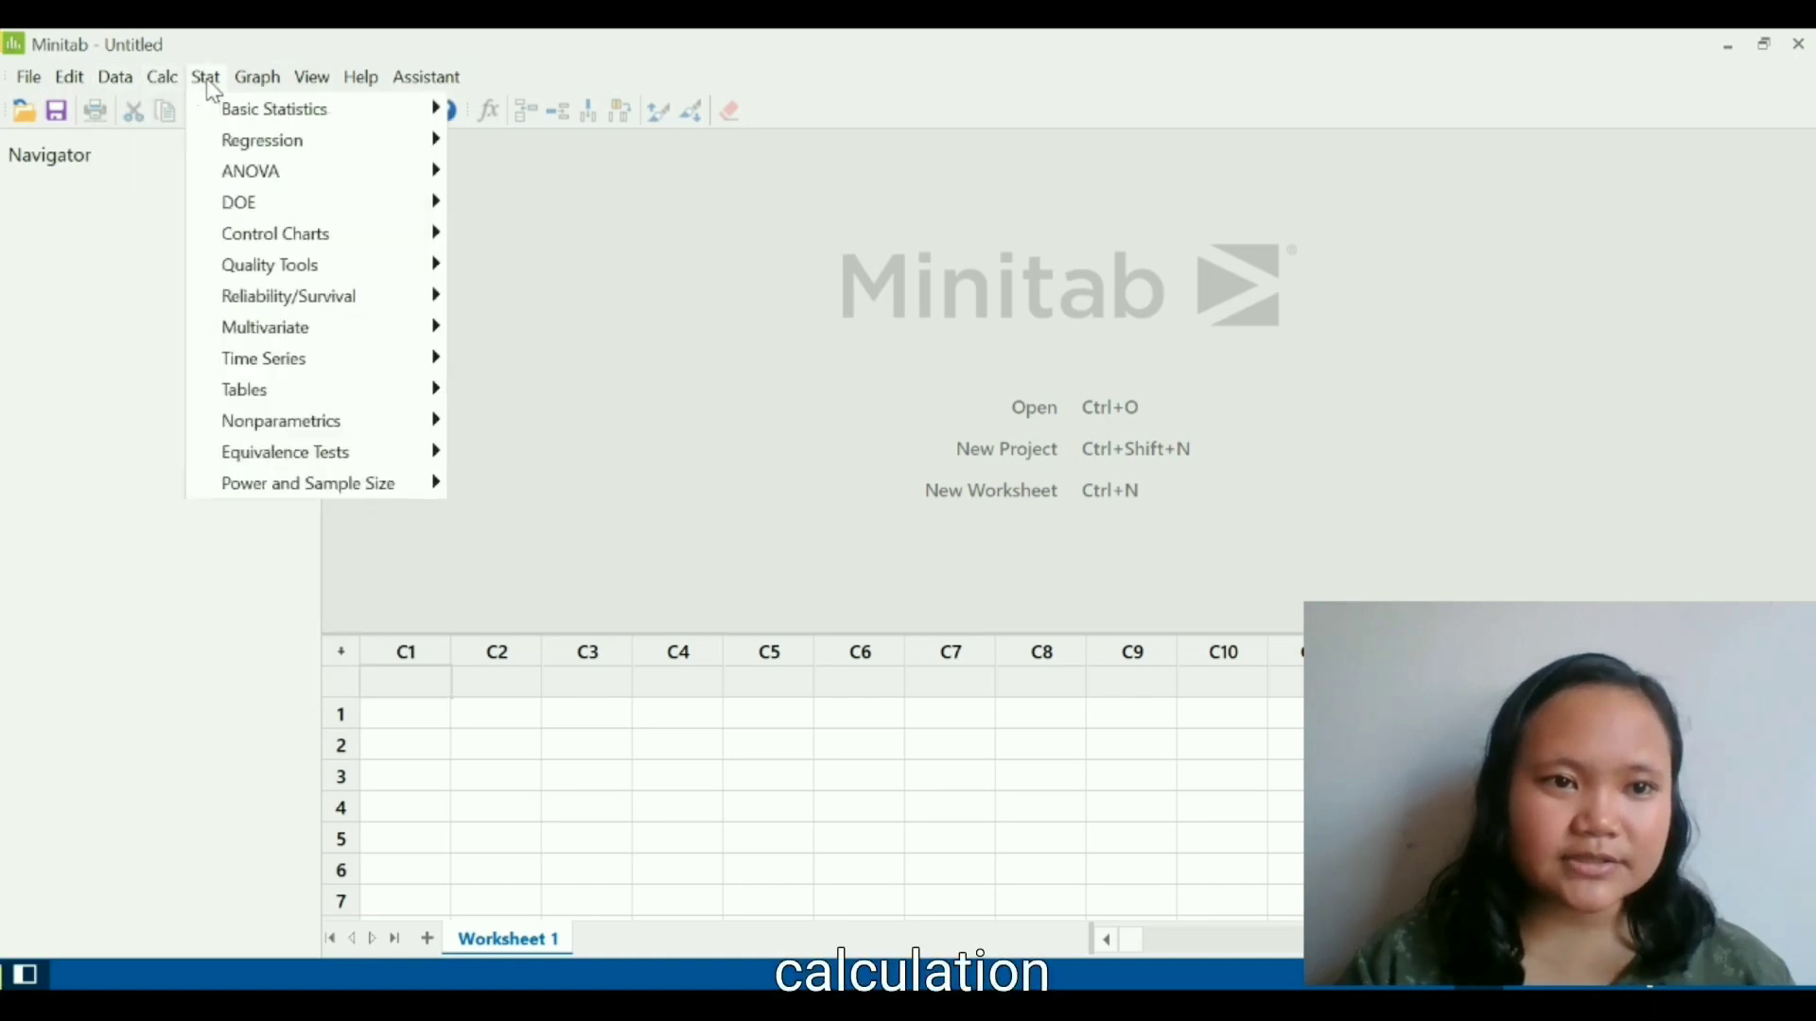
{"action": "left_click", "coordinate": [208, 83]}
{"action": "left_click", "coordinate": [209, 86]}
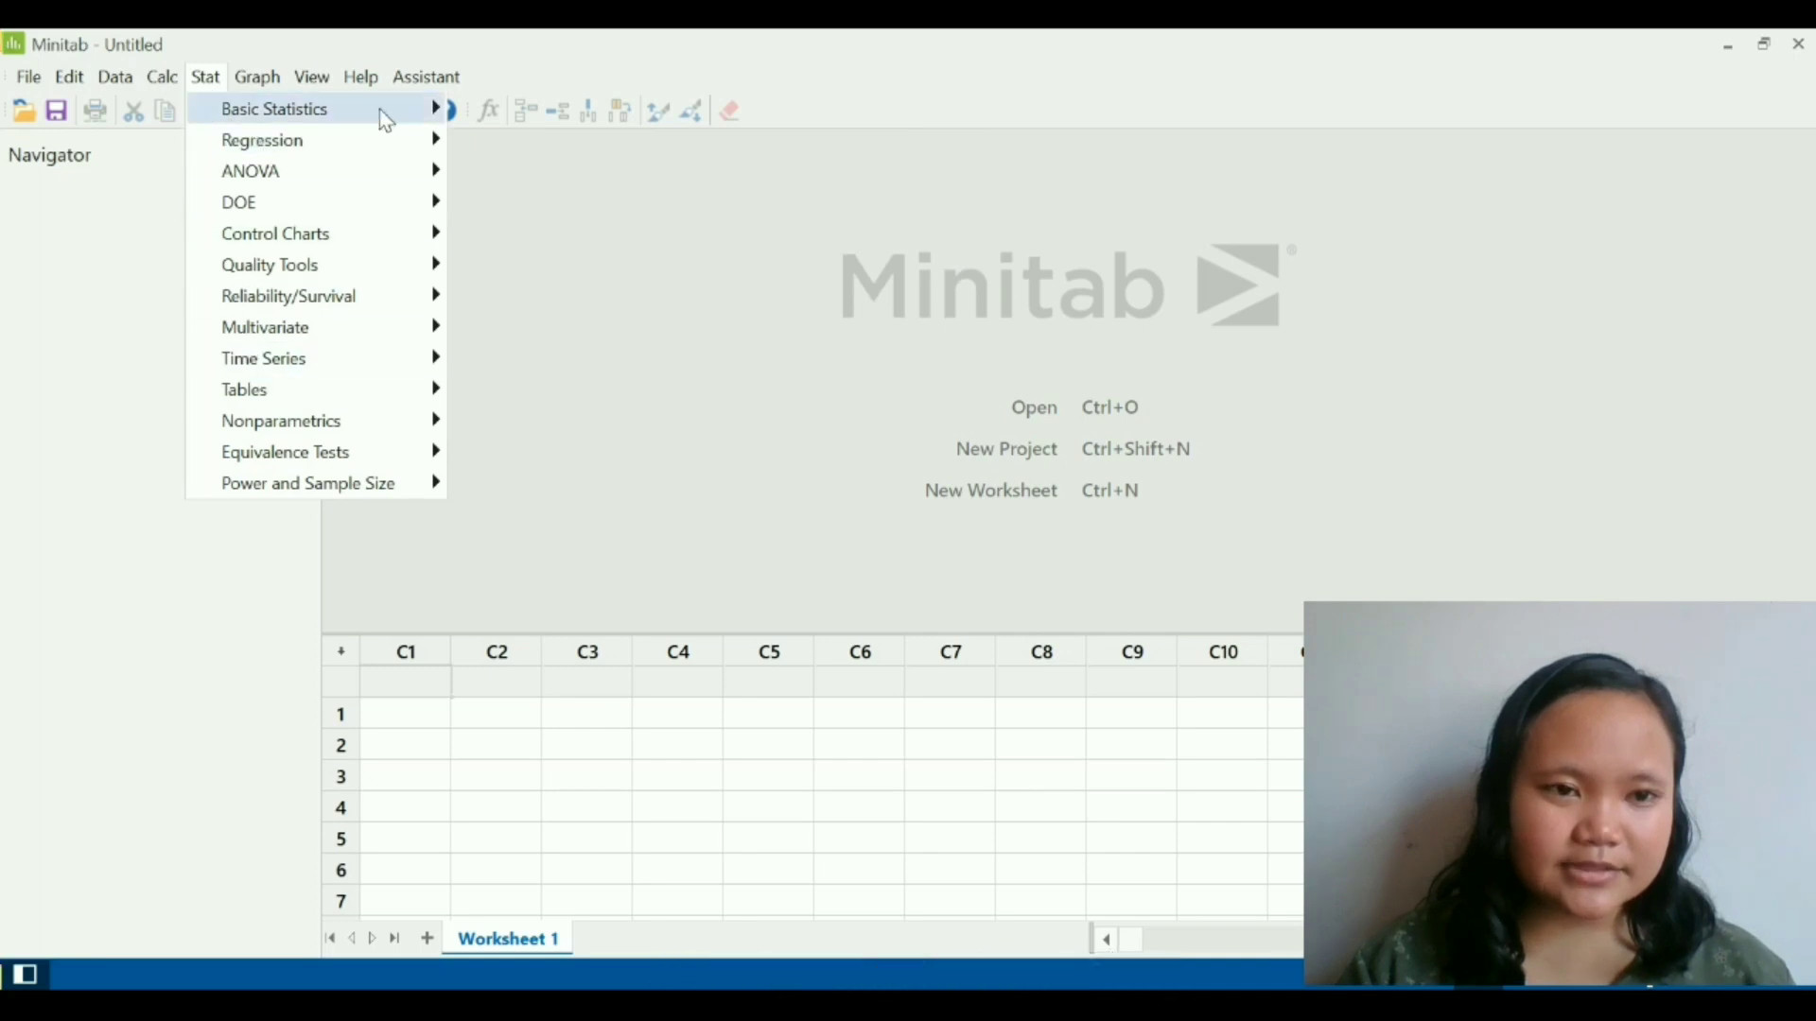
{"action": "mouse_move", "coordinate": [346, 180]}
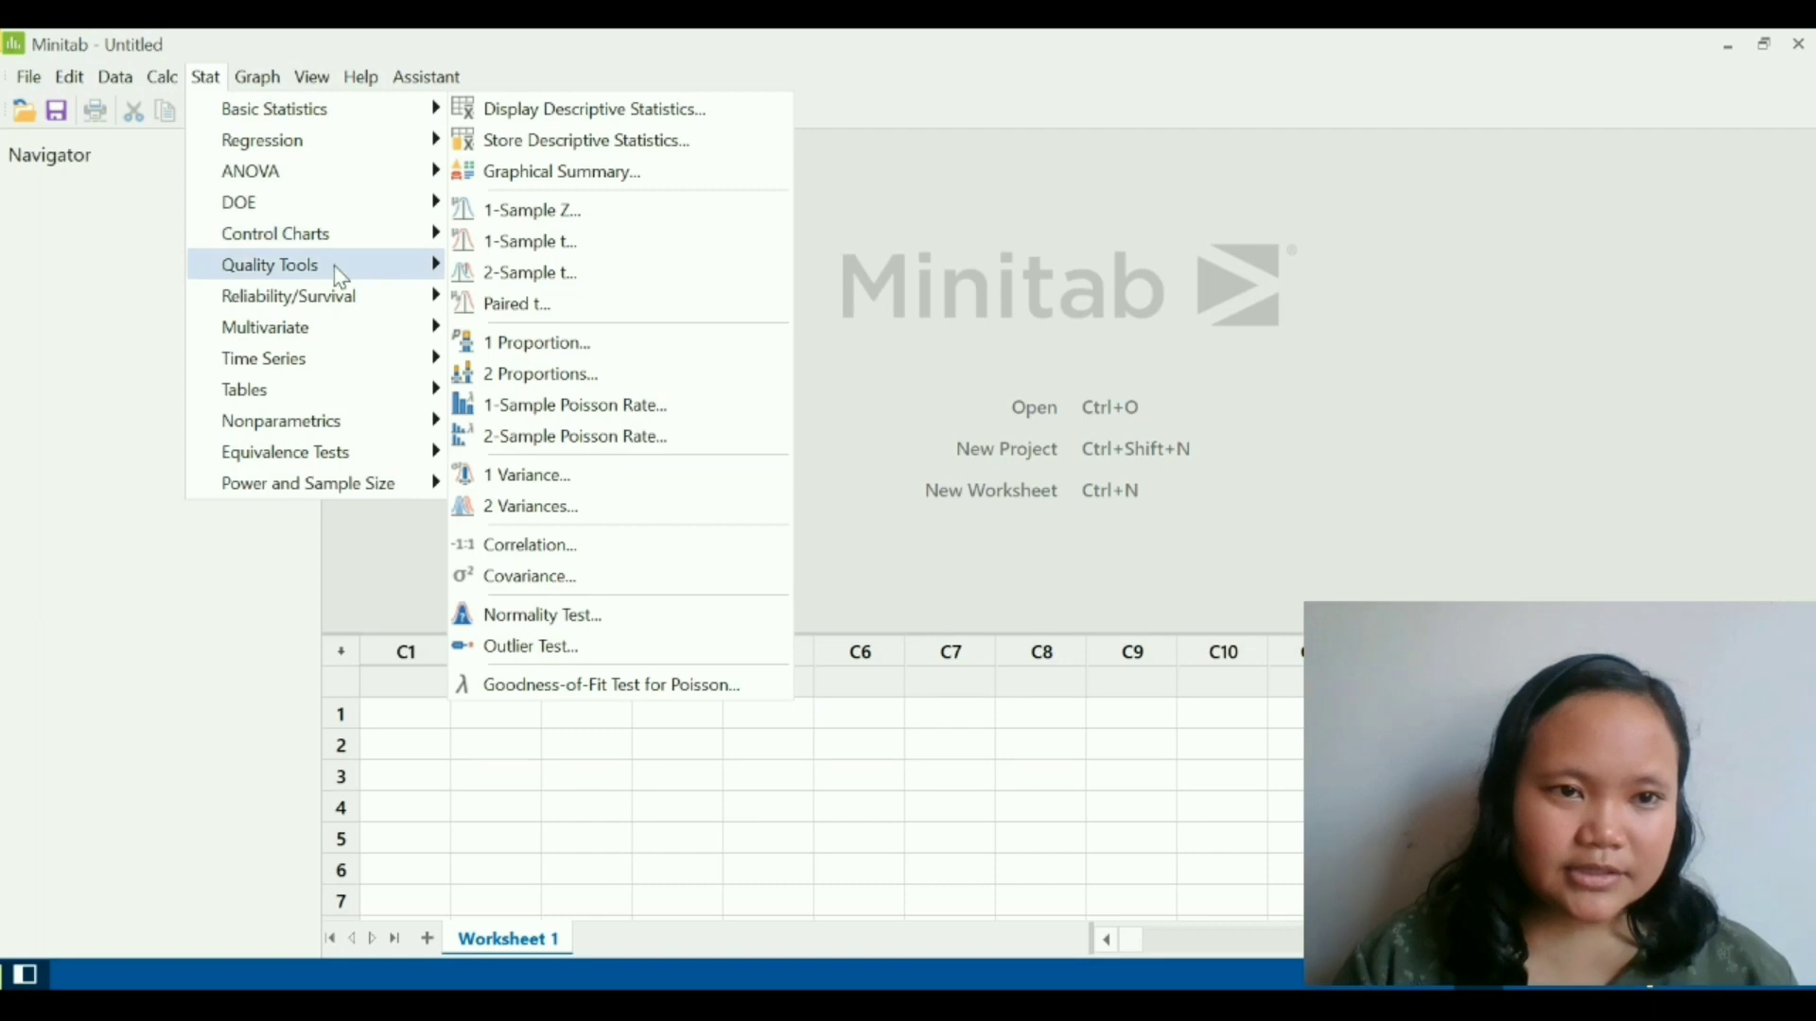
{"action": "left_click", "coordinate": [260, 83]}
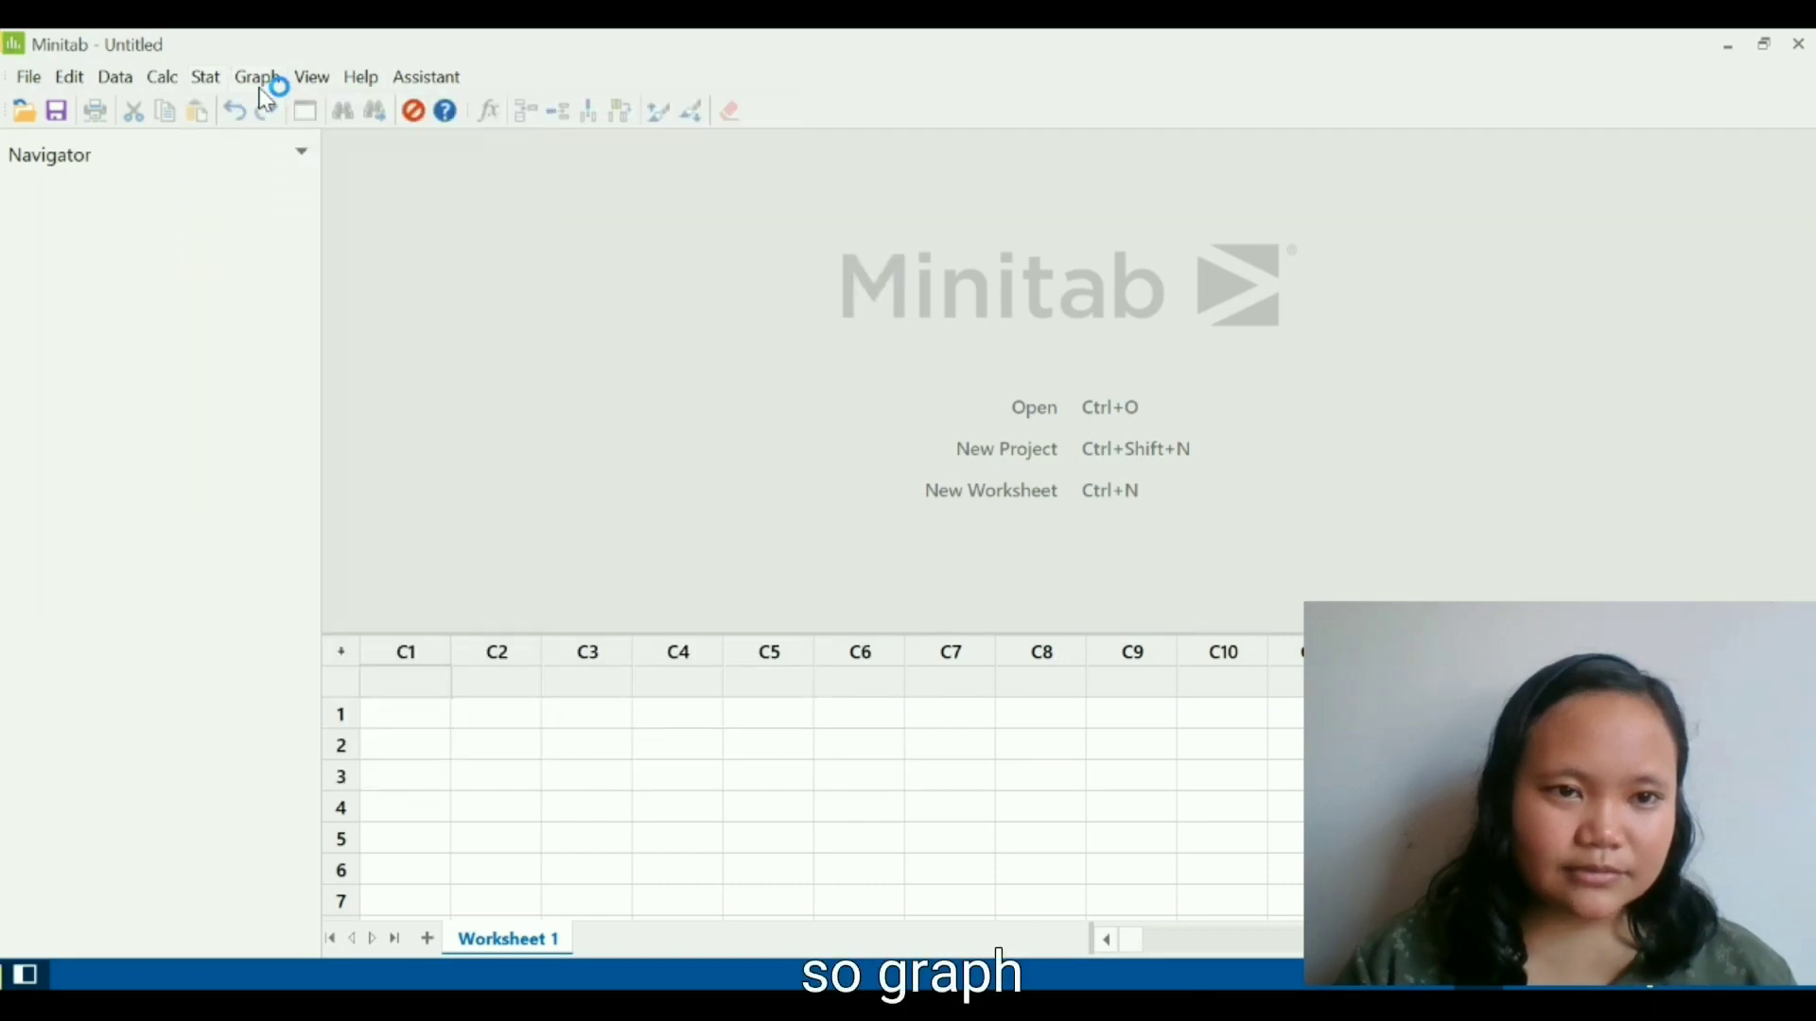
{"action": "left_click", "coordinate": [262, 80]}
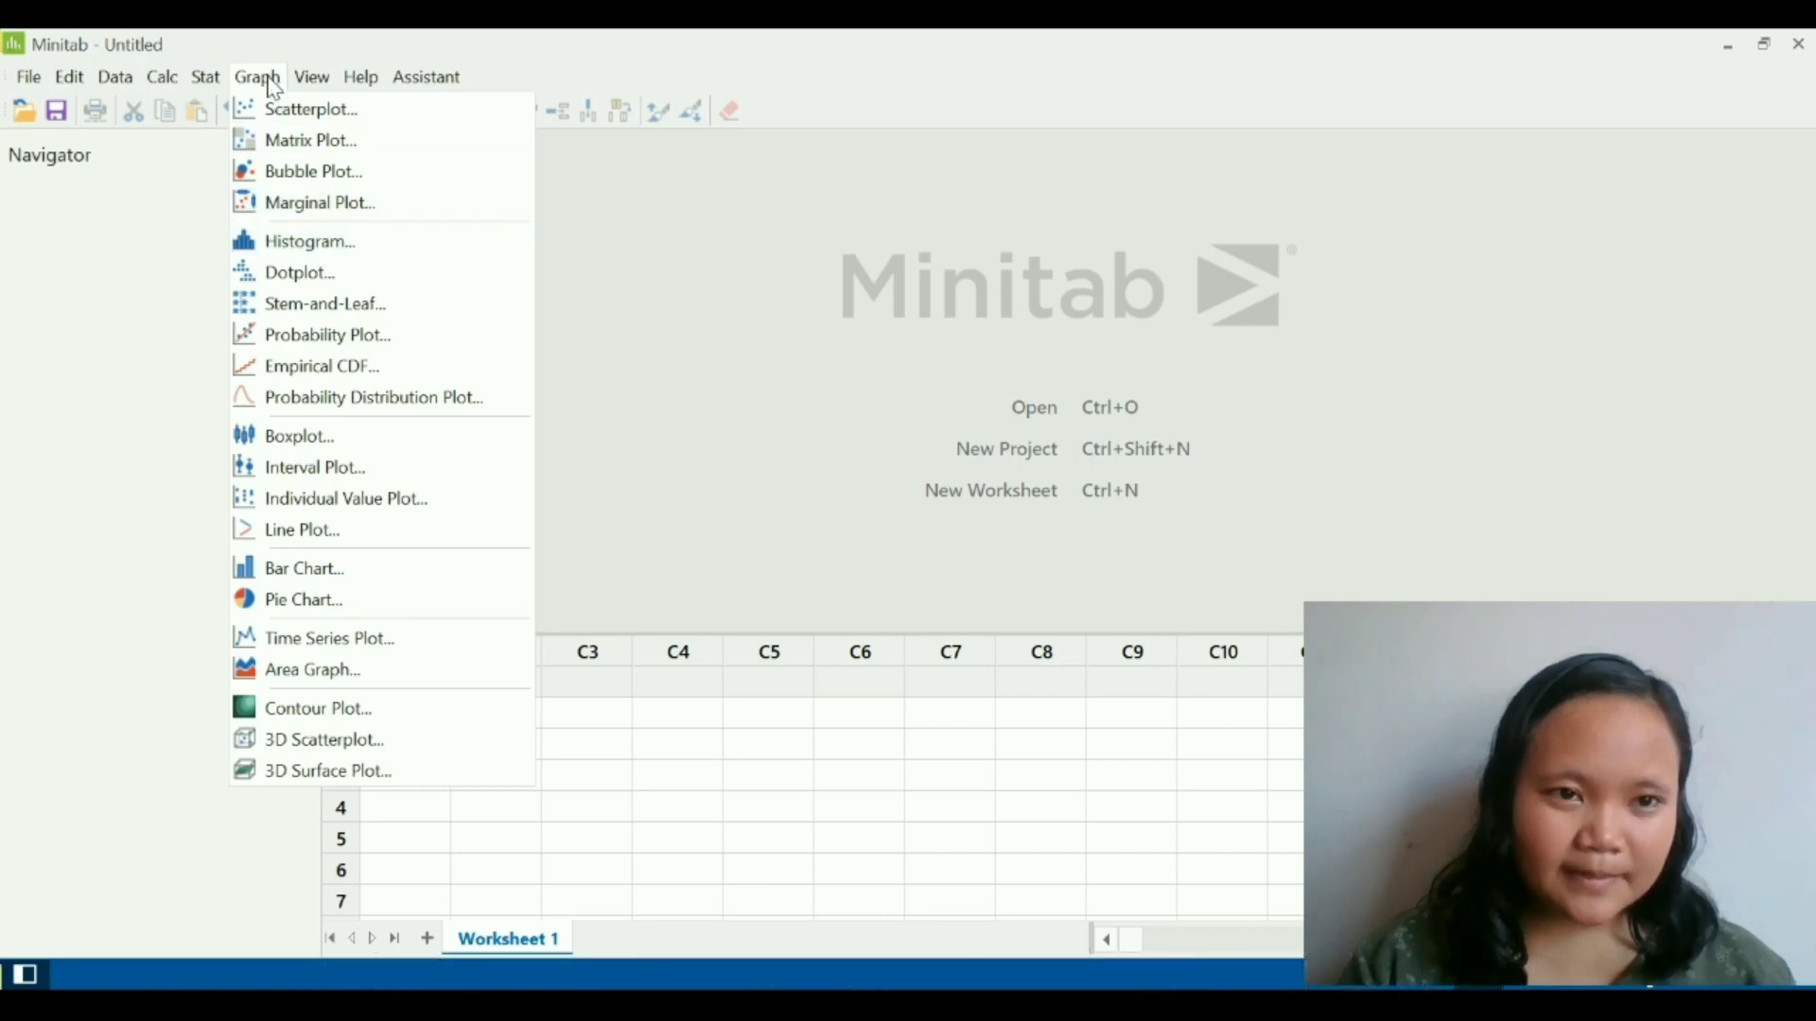
{"action": "mouse_move", "coordinate": [305, 85]}
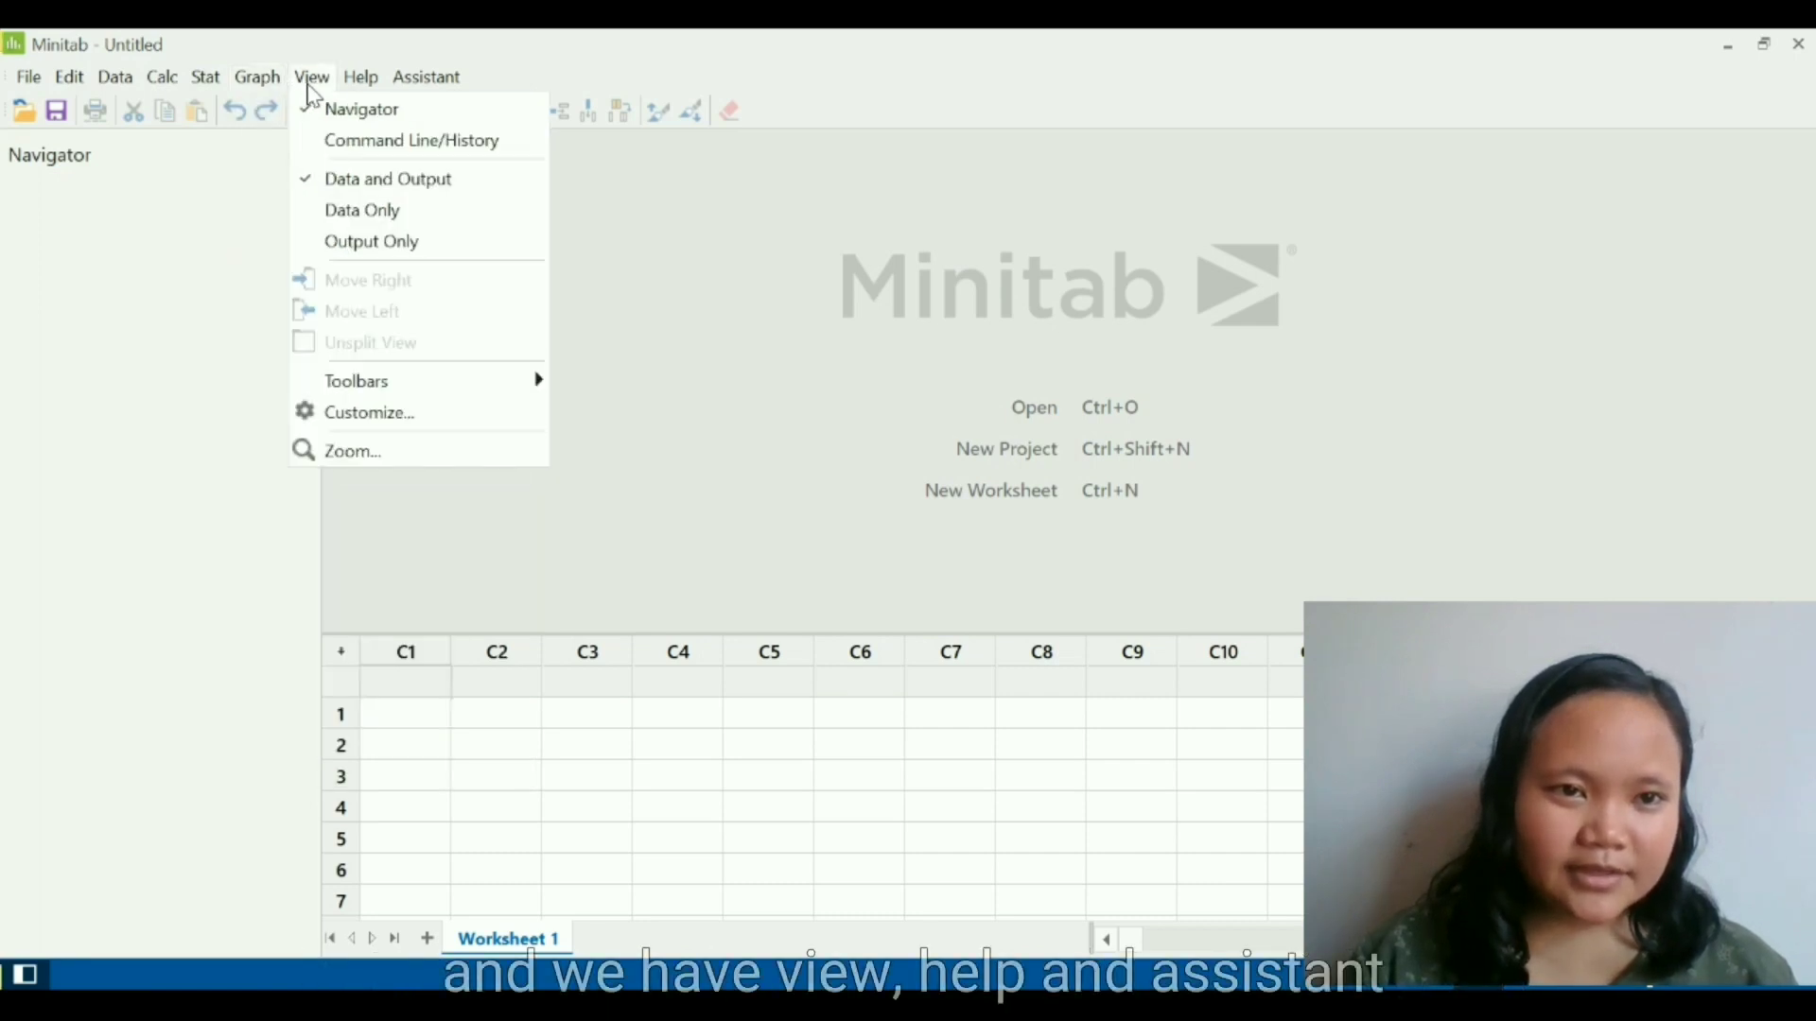
{"action": "mouse_move", "coordinate": [442, 93]}
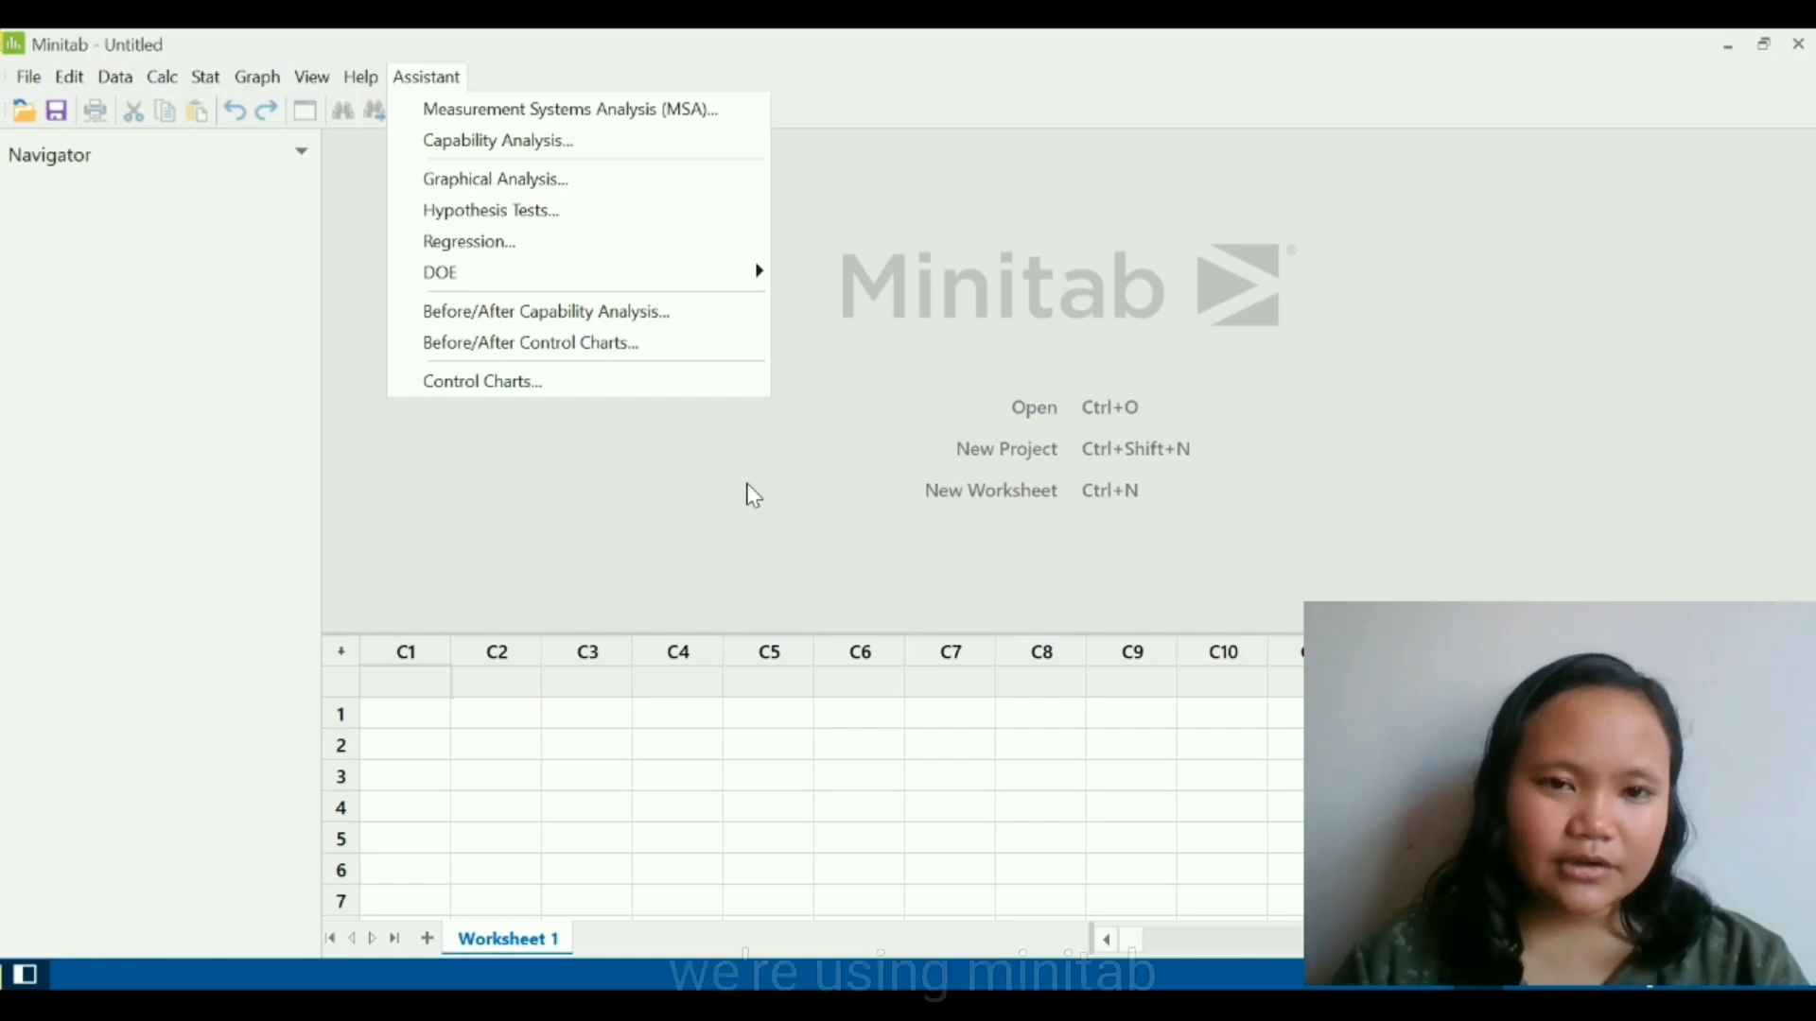
{"action": "left_click", "coordinate": [893, 488]}
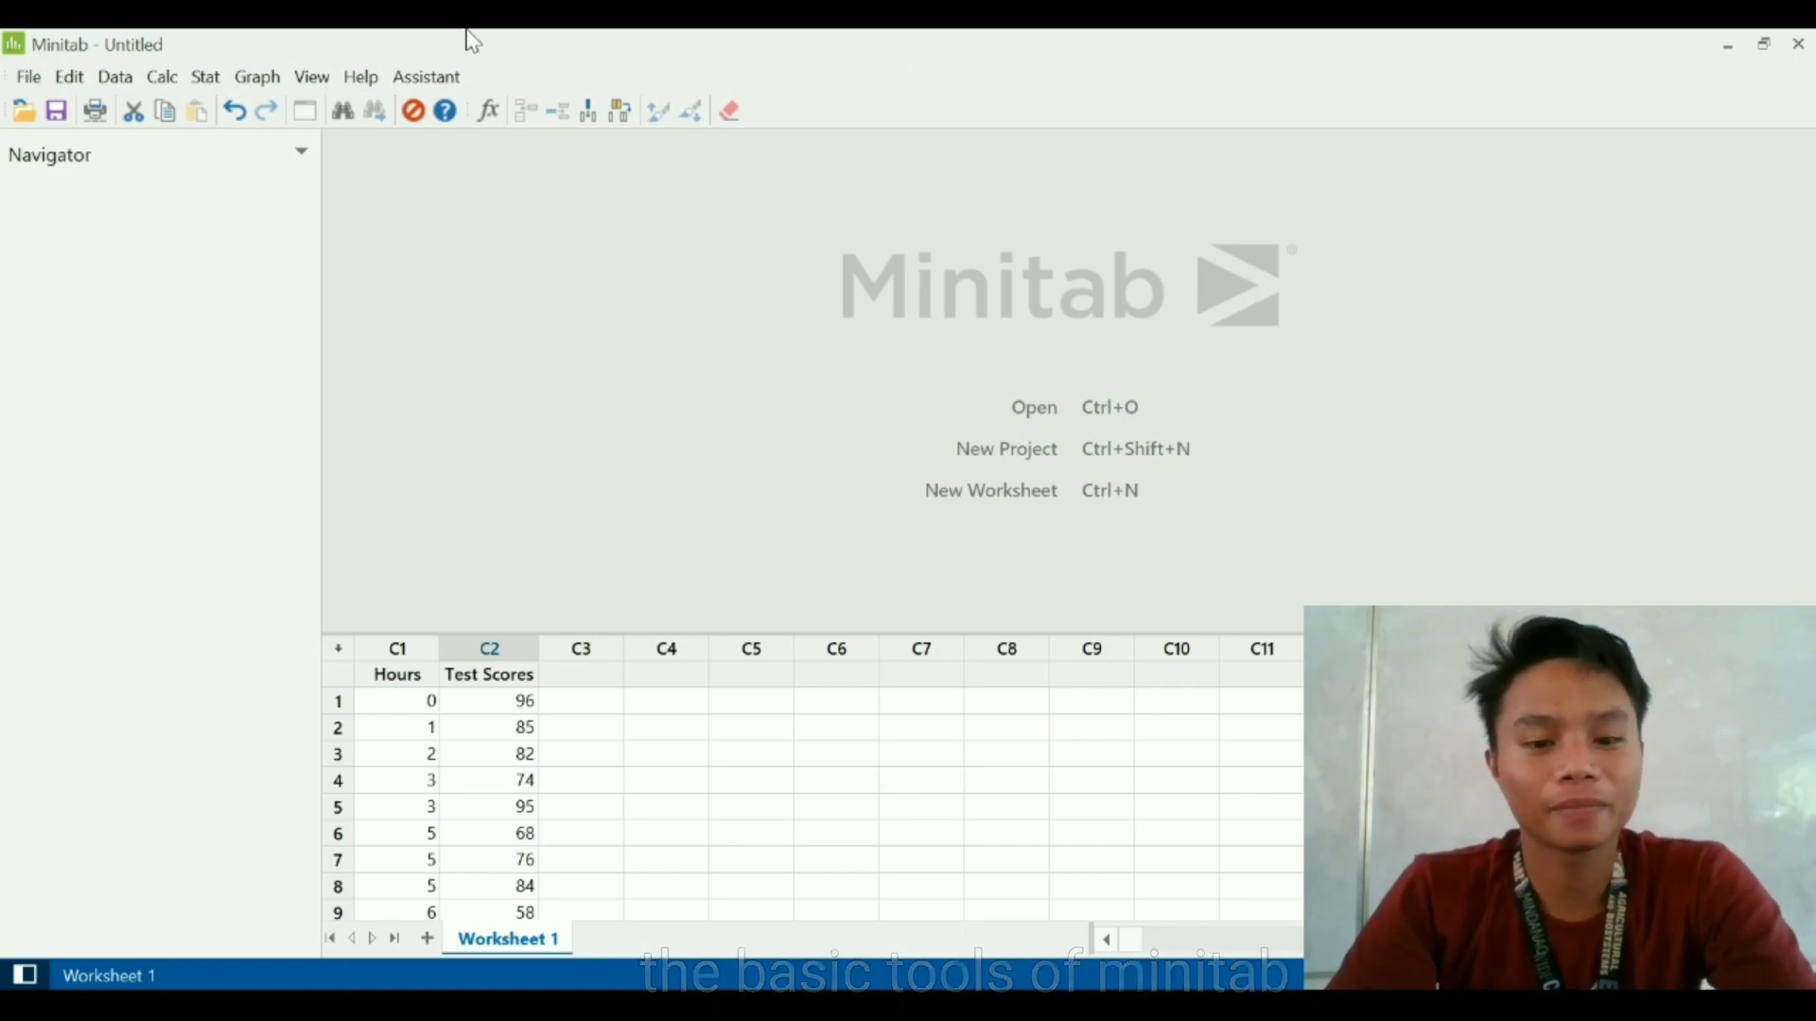
{"action": "left_click", "coordinate": [30, 84]}
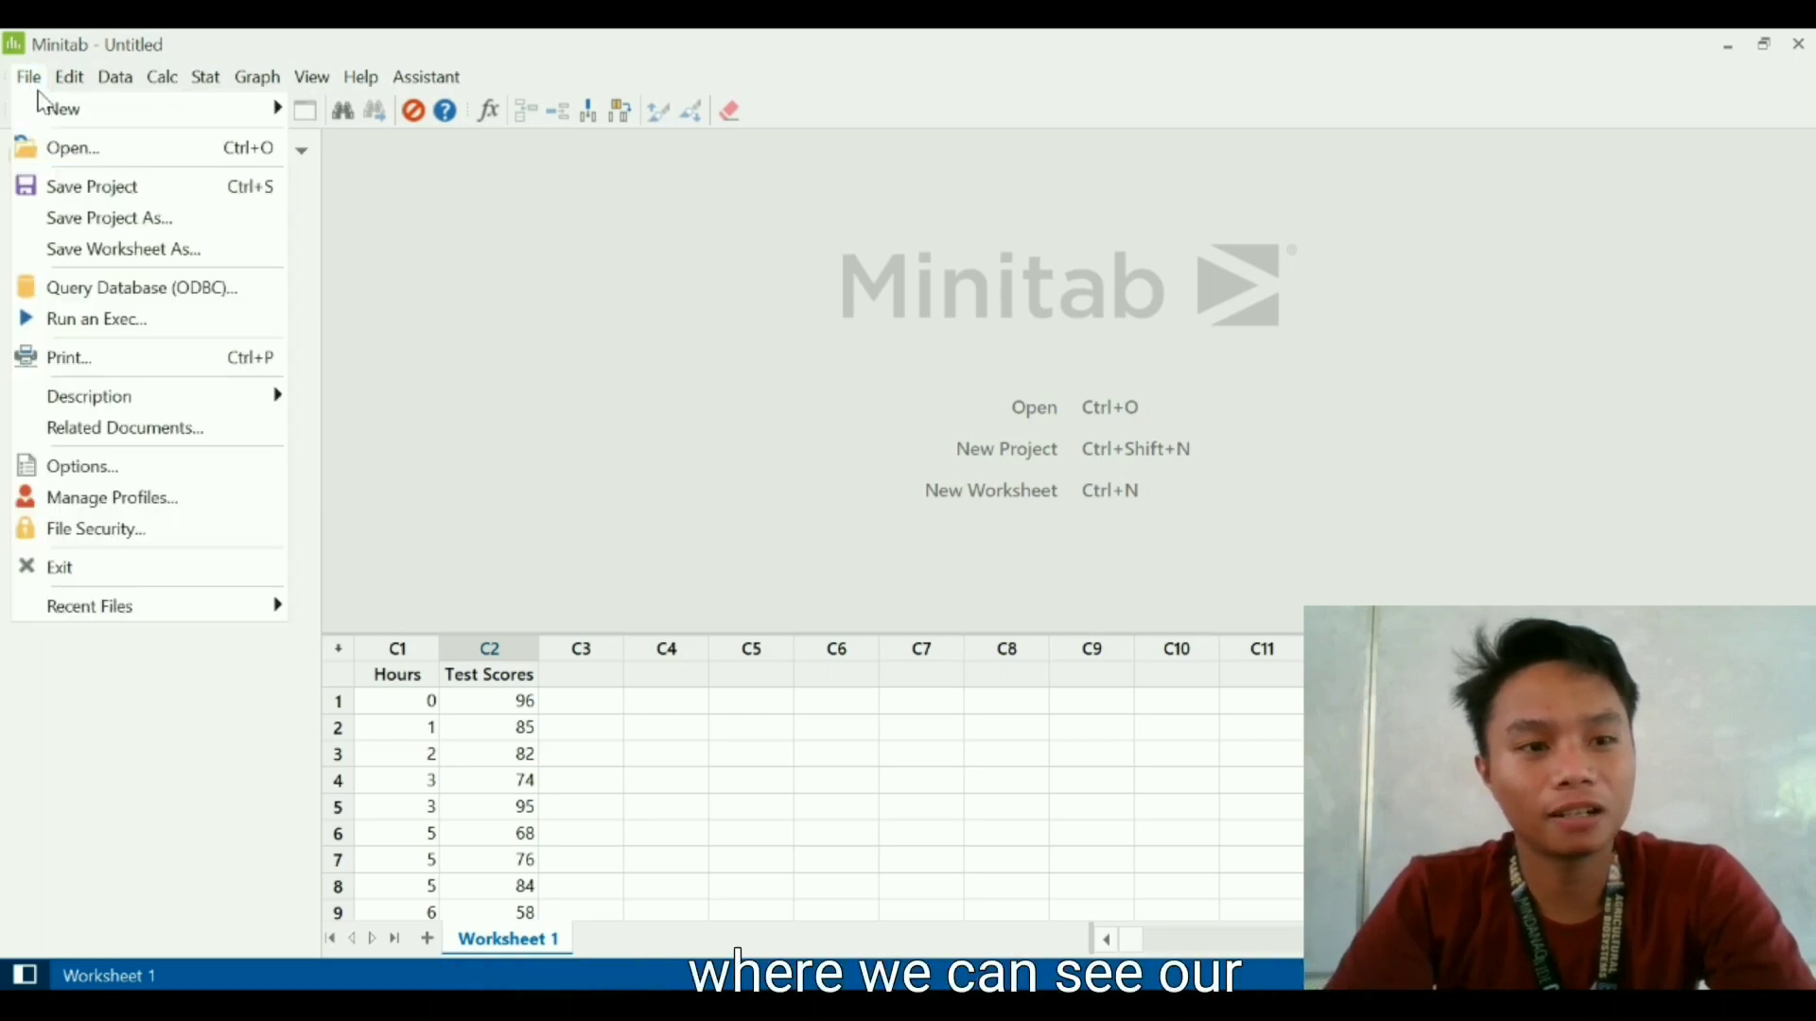
{"action": "mouse_move", "coordinate": [66, 120]}
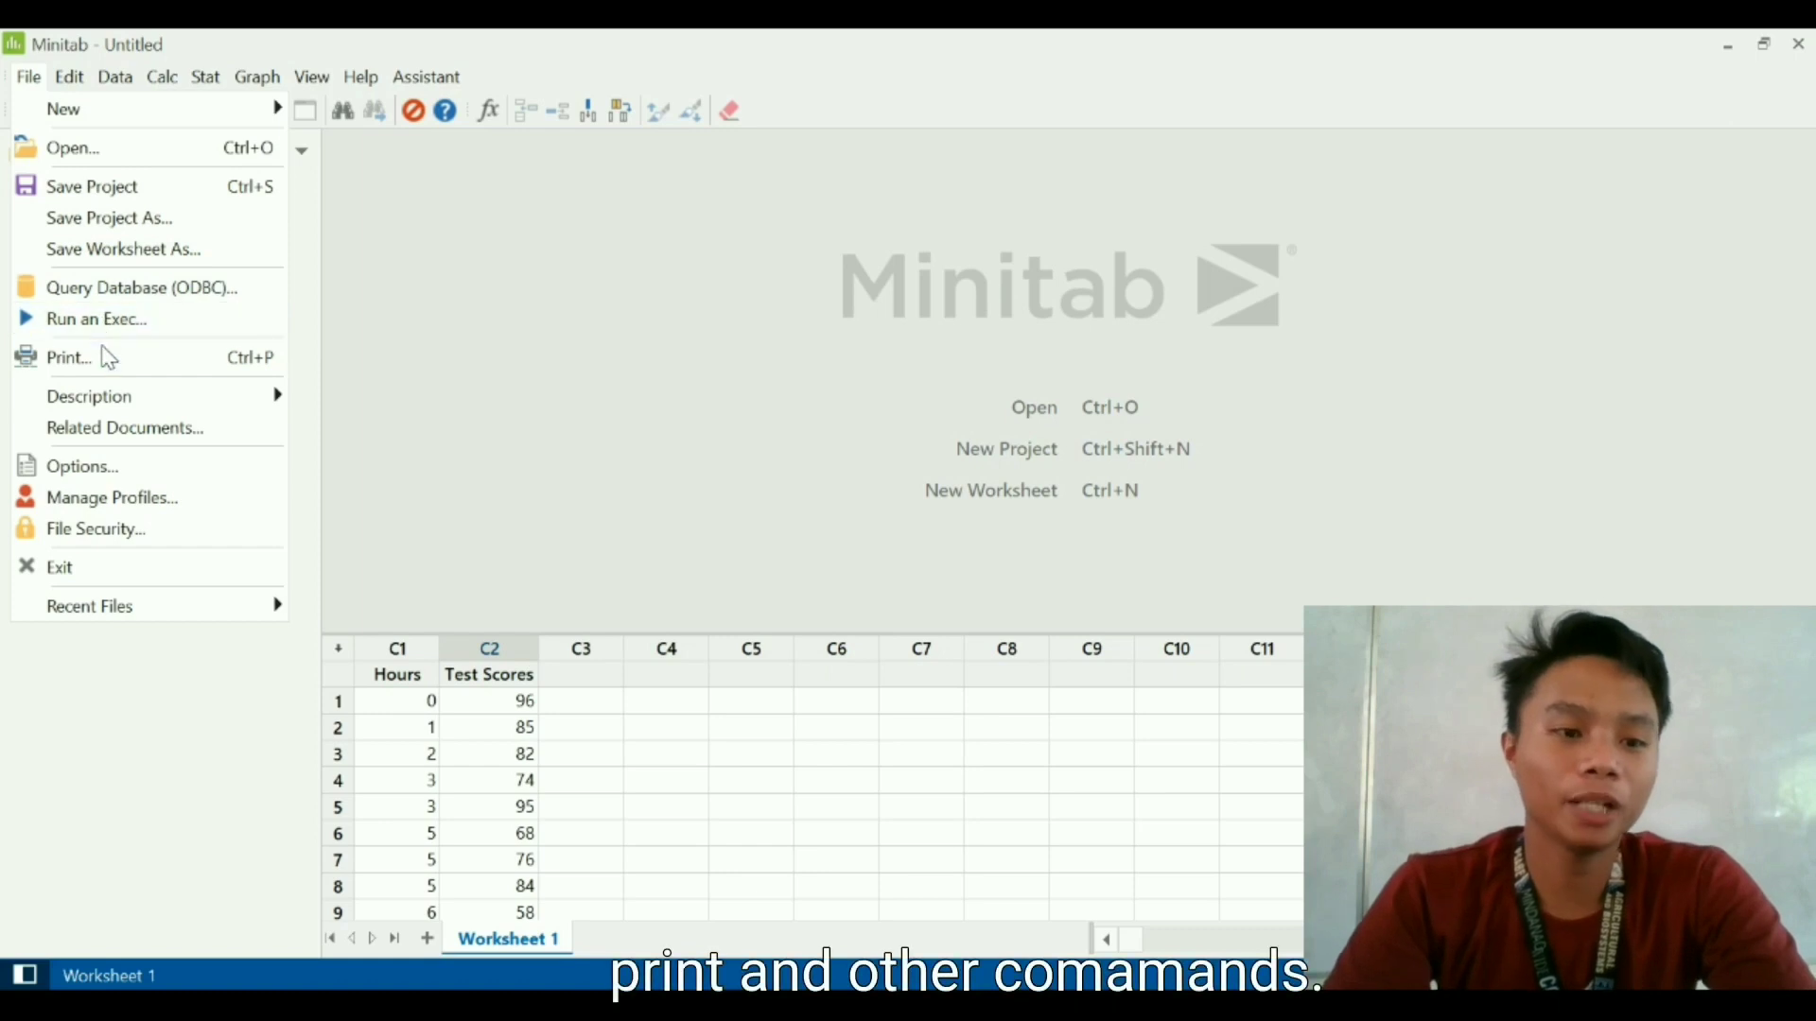
{"action": "mouse_move", "coordinate": [78, 83]}
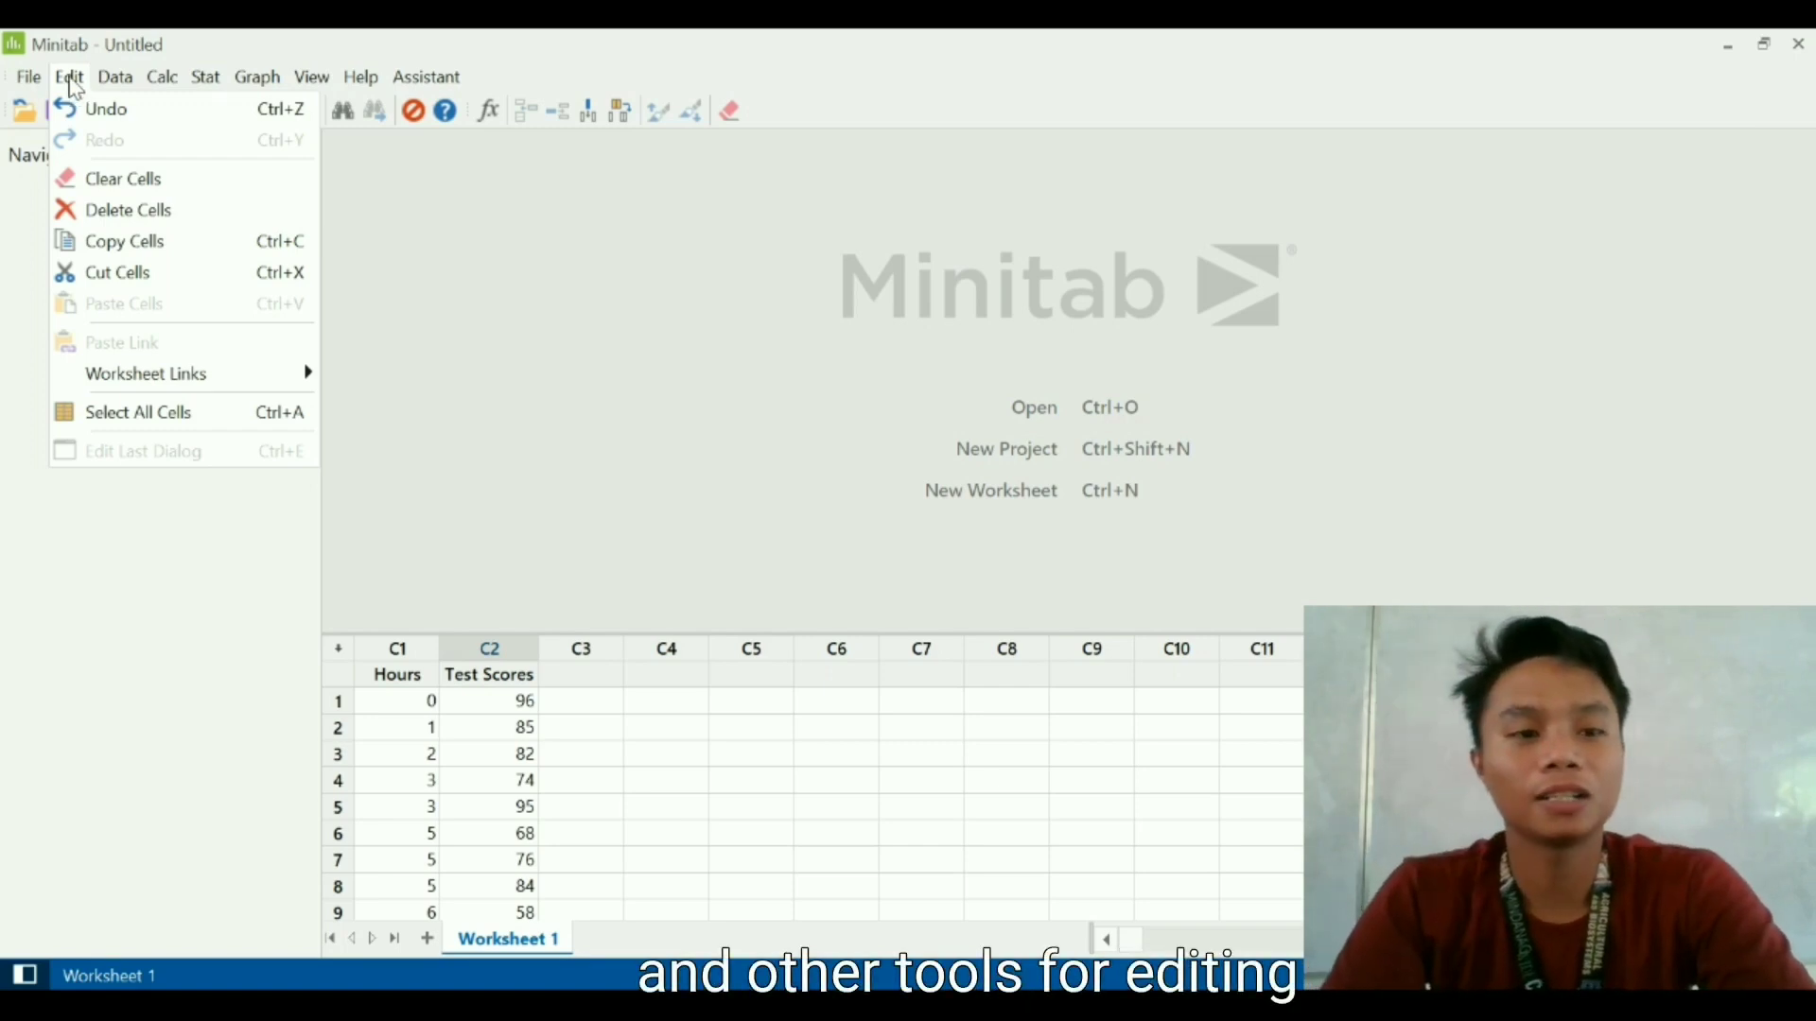
{"action": "mouse_move", "coordinate": [120, 88]}
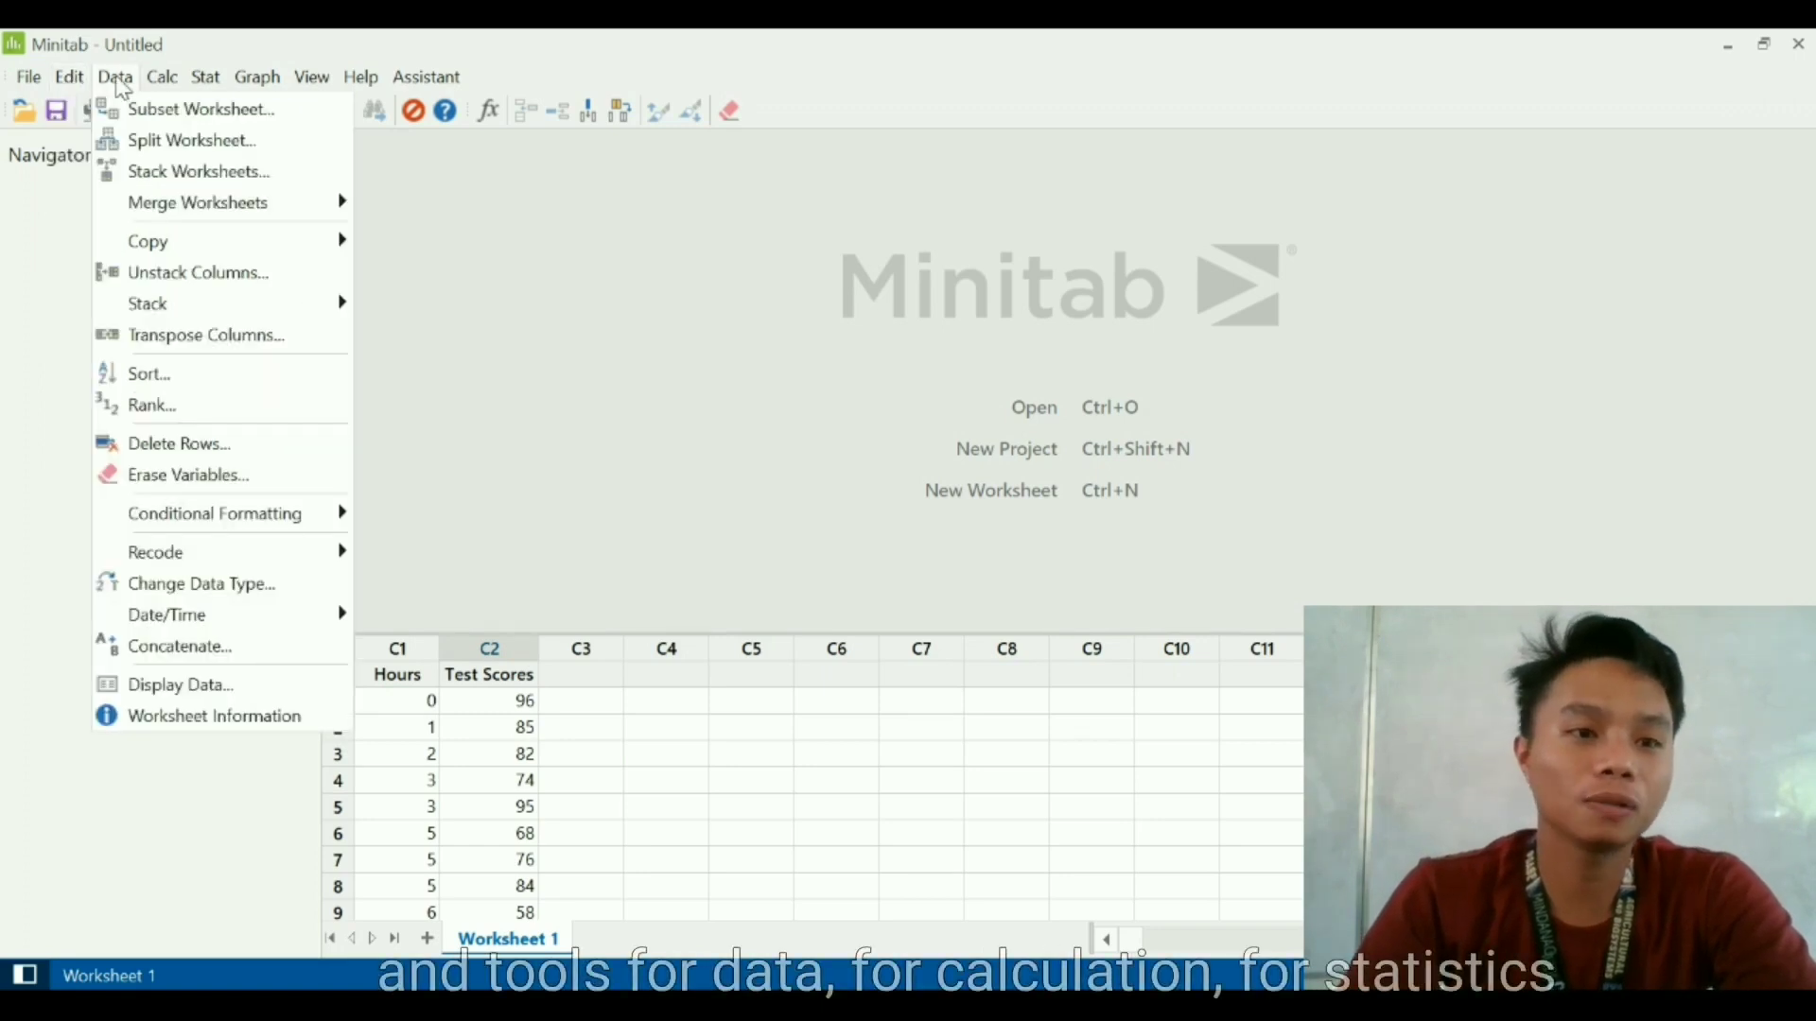
{"action": "mouse_move", "coordinate": [176, 81]}
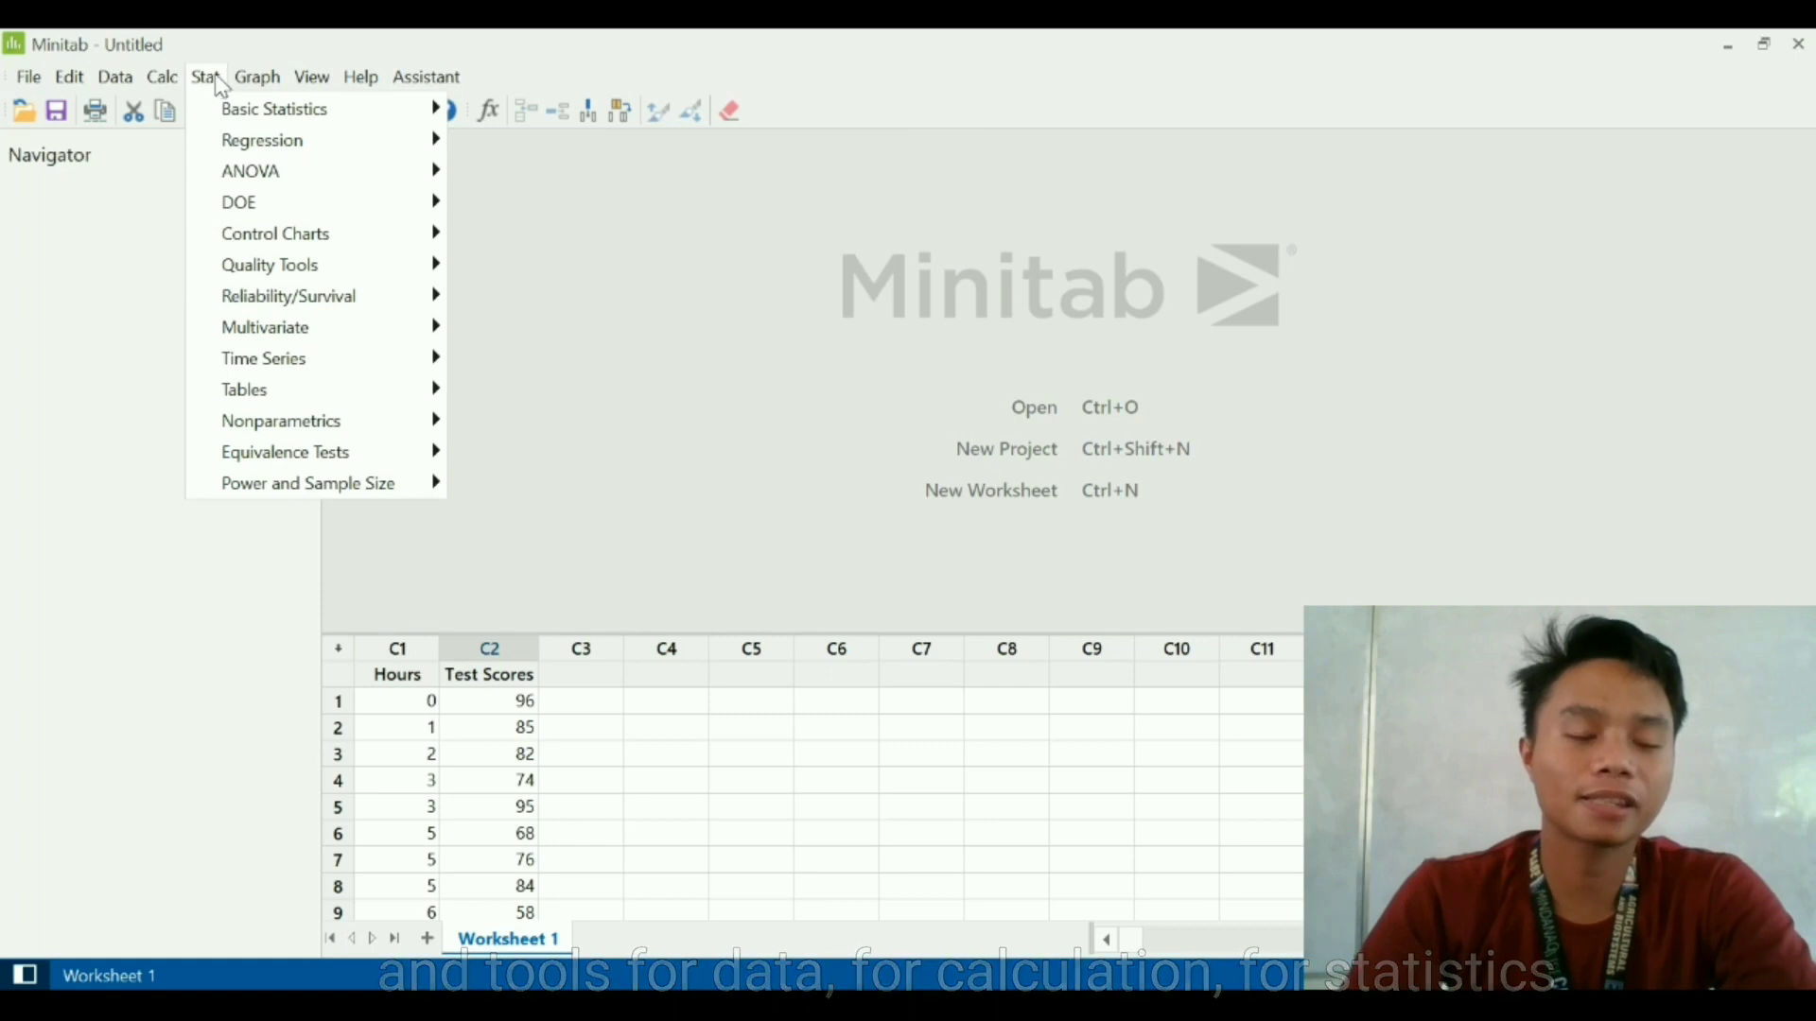
{"action": "mouse_move", "coordinate": [250, 86]}
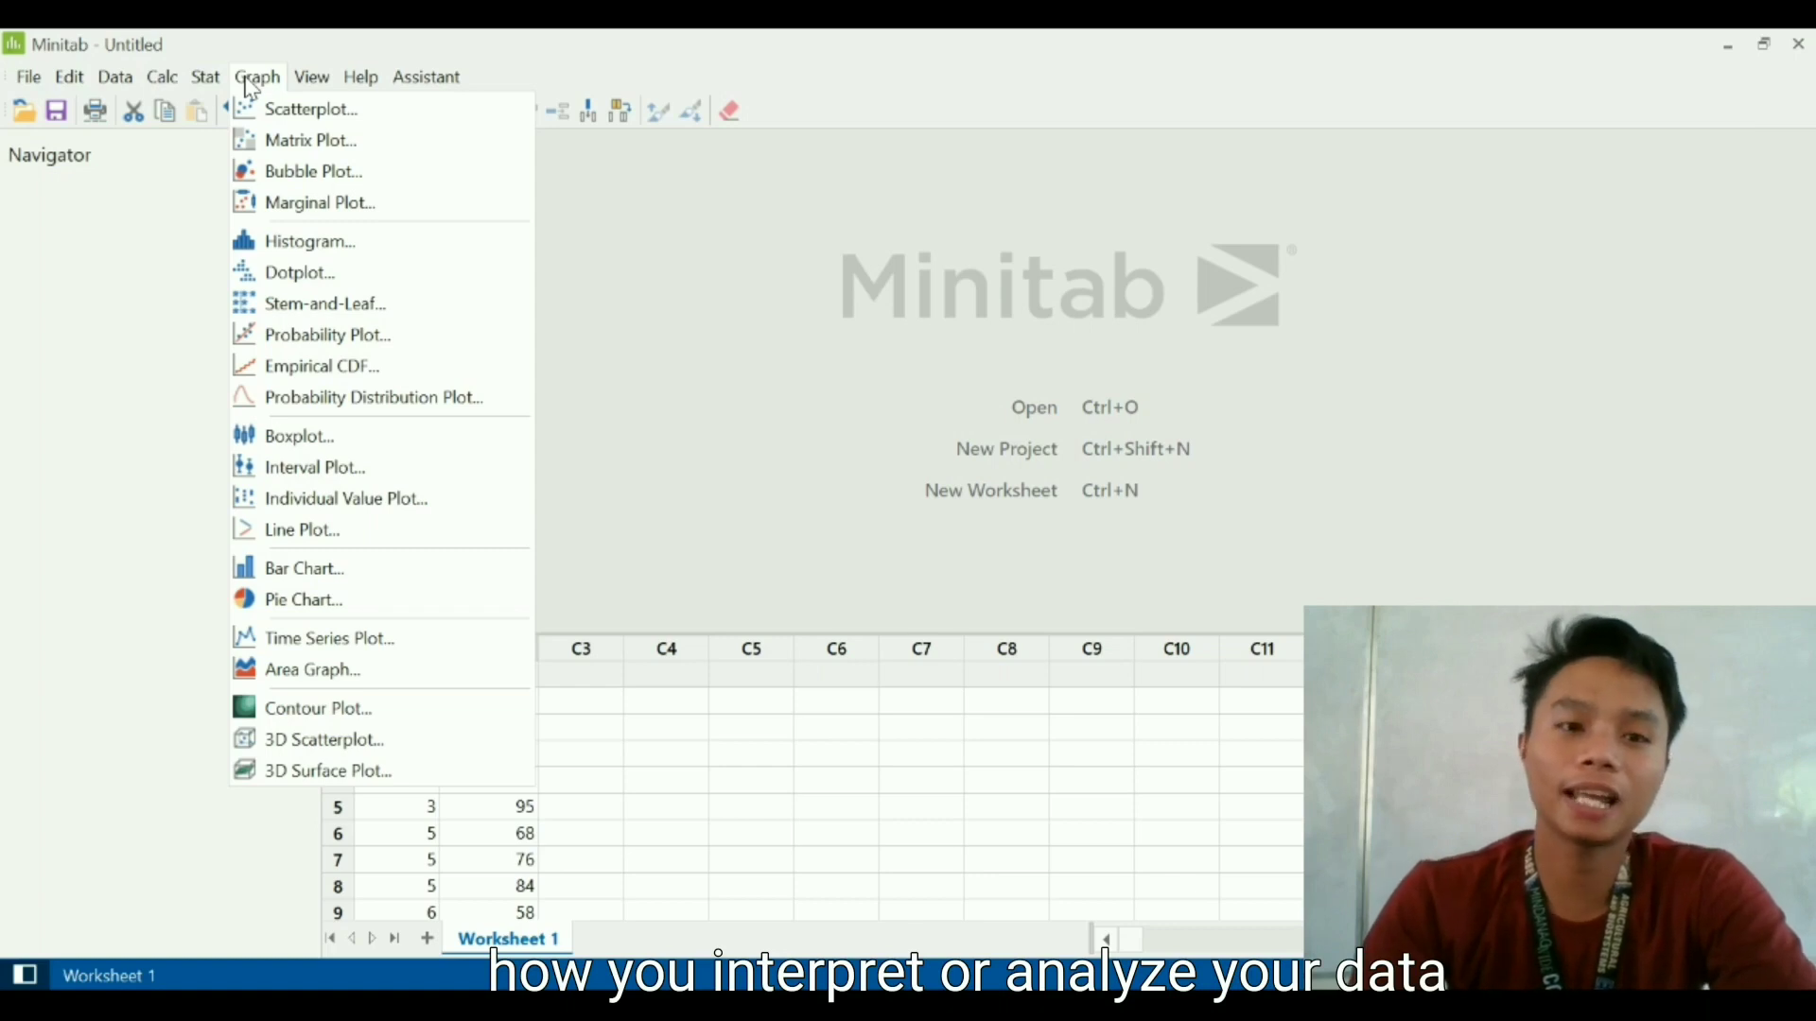
{"action": "mouse_move", "coordinate": [315, 85]}
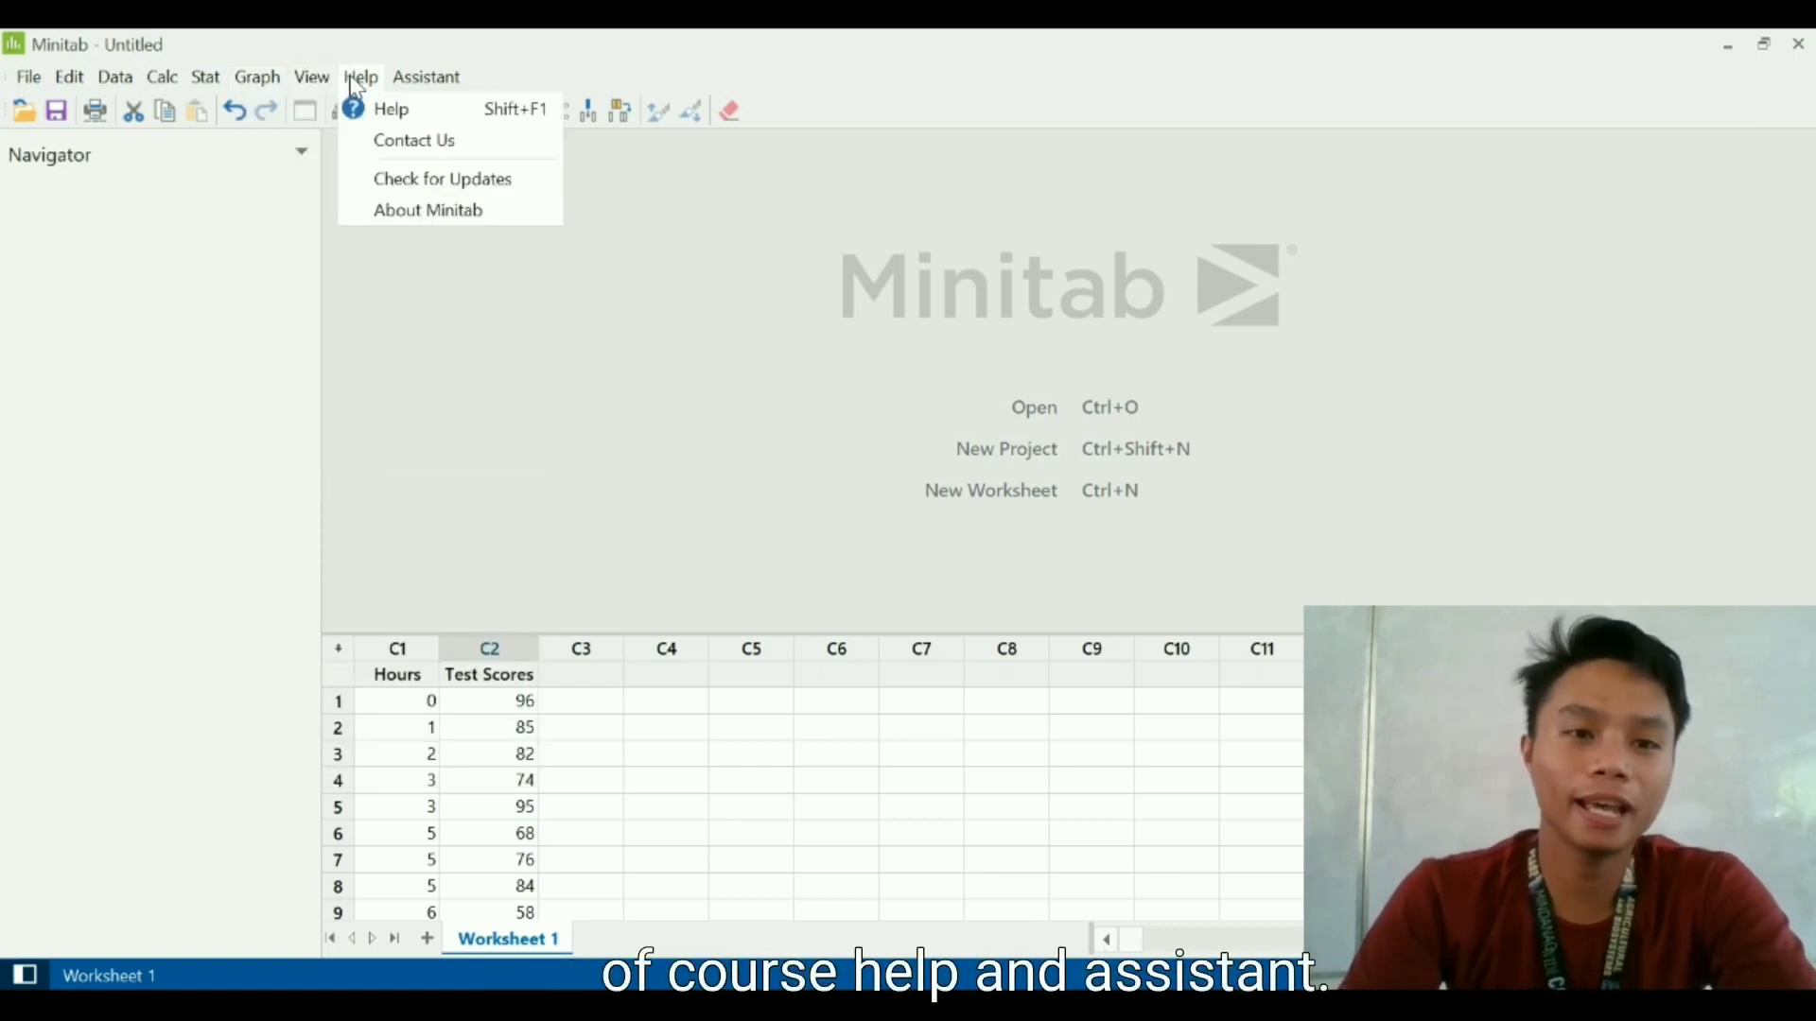
{"action": "mouse_move", "coordinate": [435, 80]}
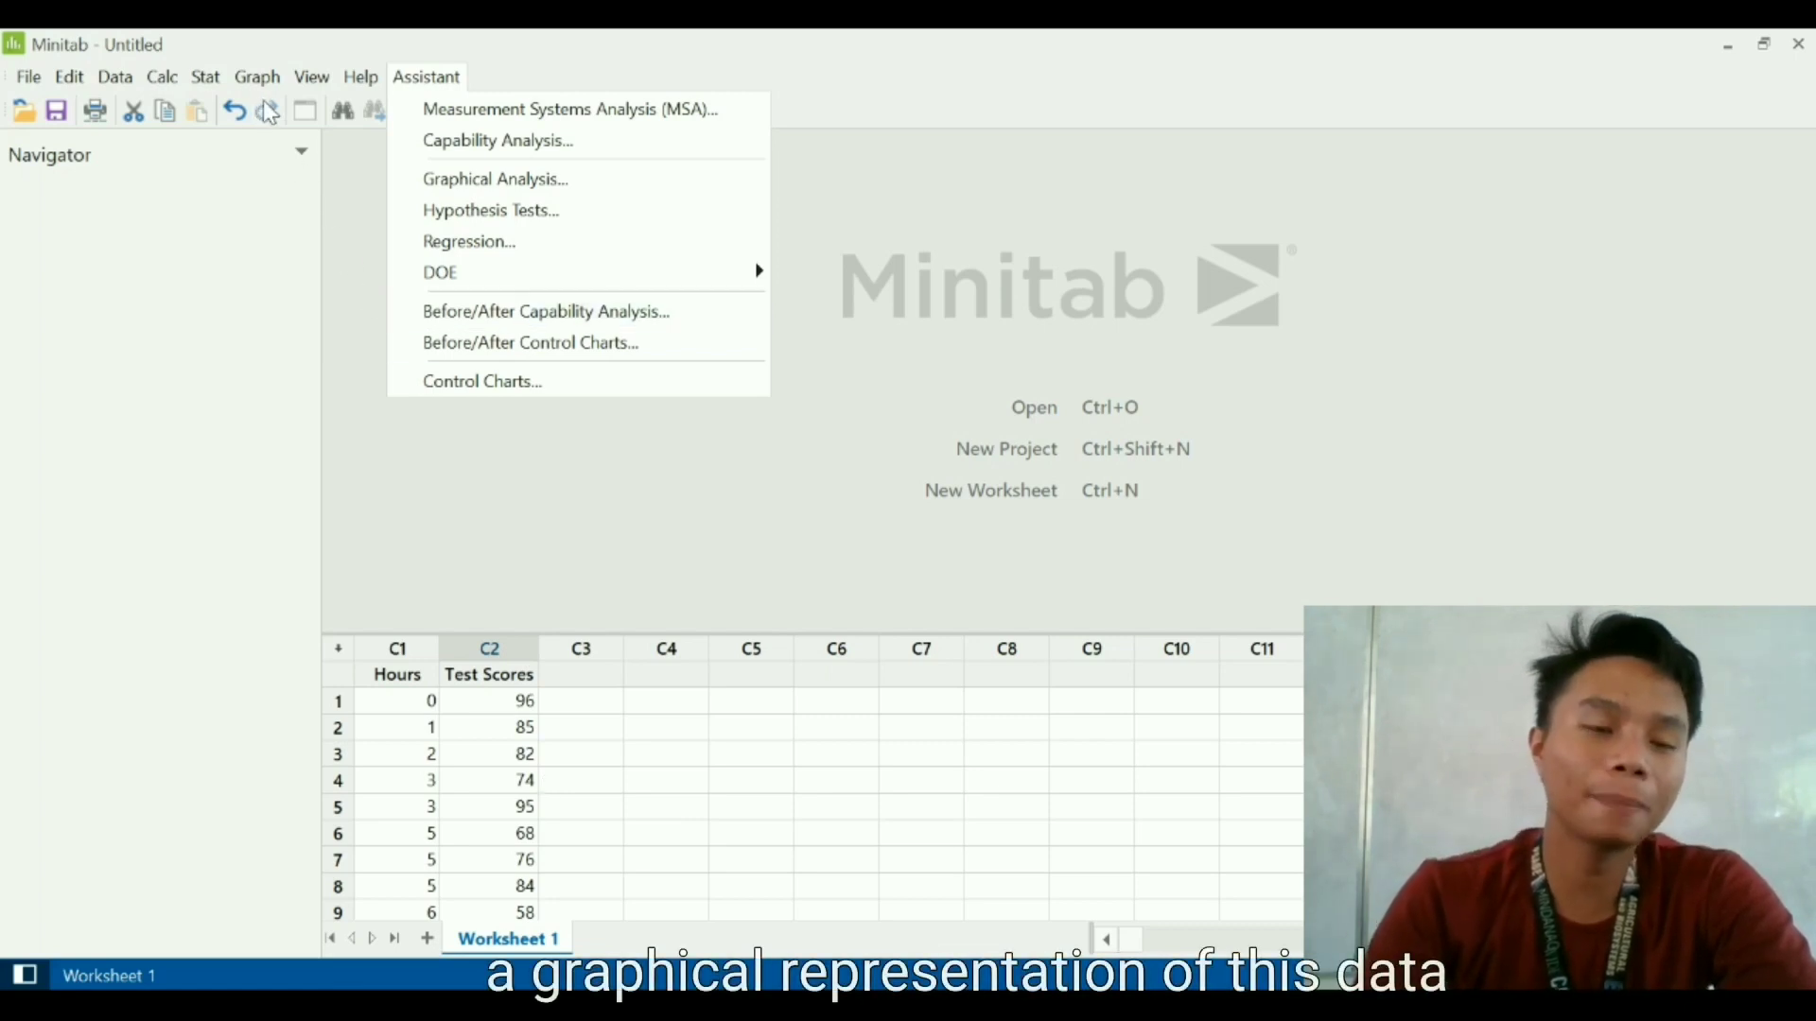
{"action": "left_click", "coordinate": [828, 382]}
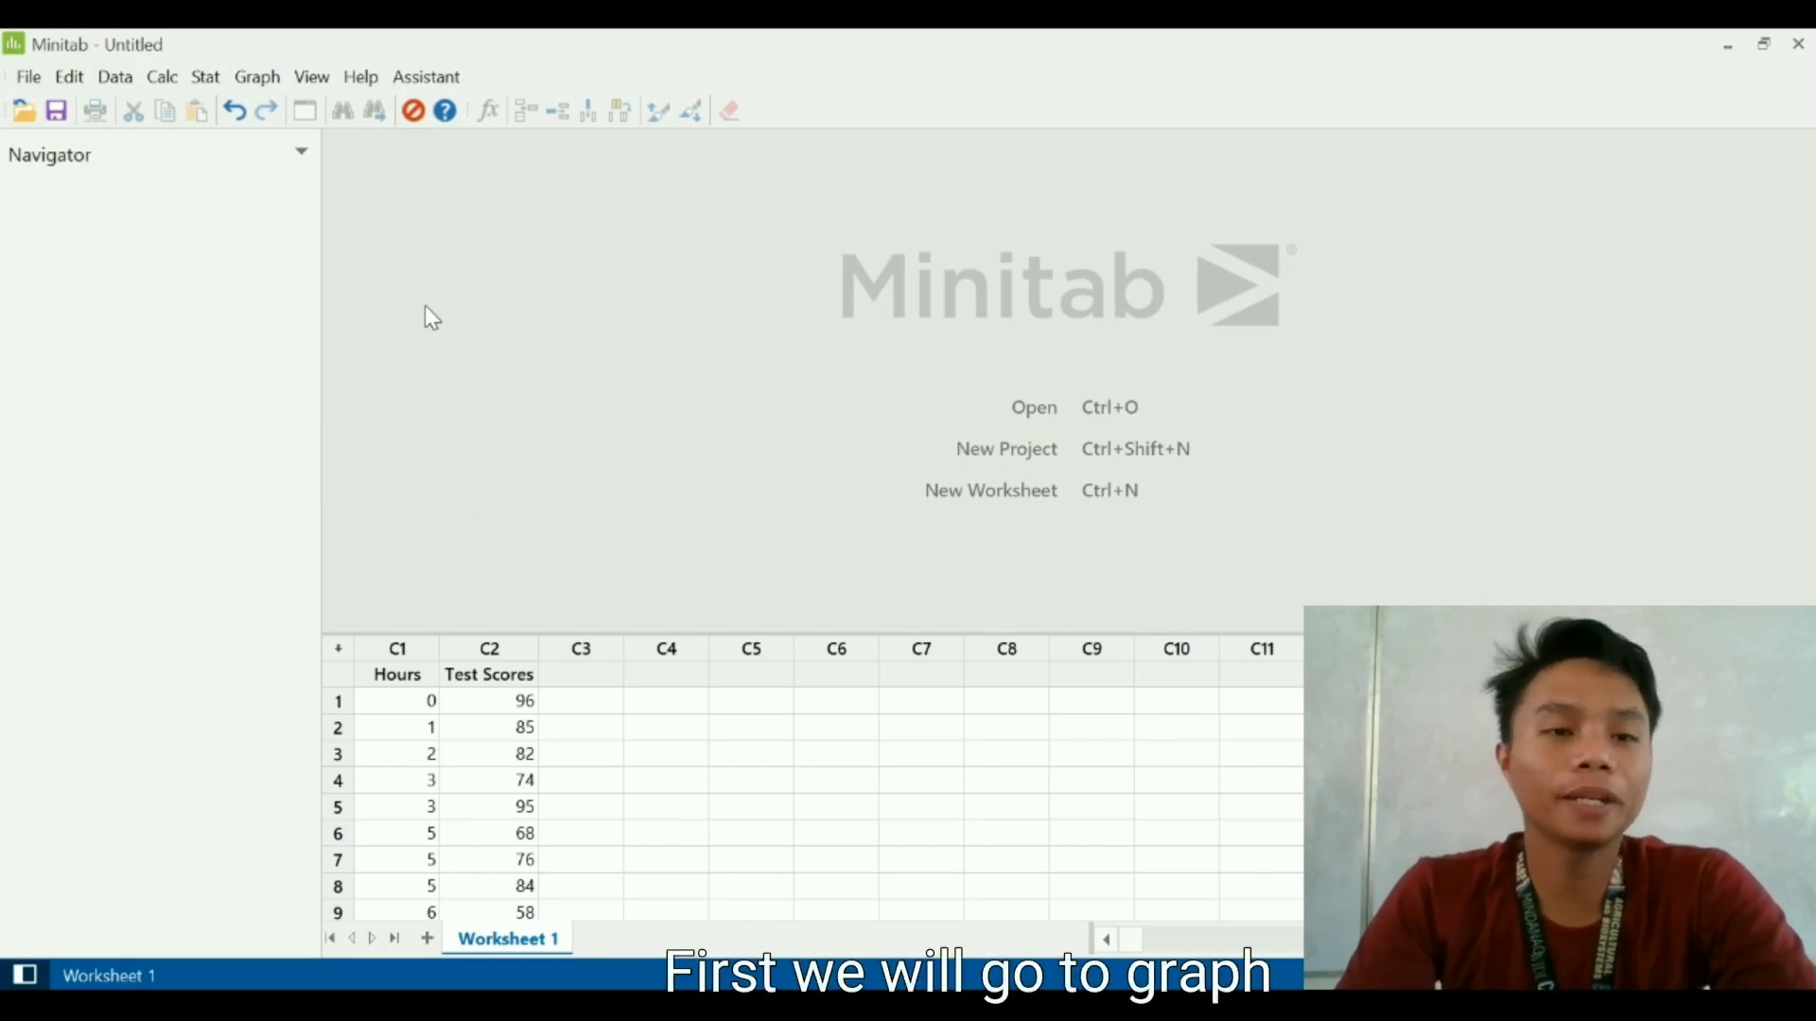
- Start a new scatterplot of the worksheet data using the With Connect Line type
{"action": "left_click", "coordinate": [260, 80]}
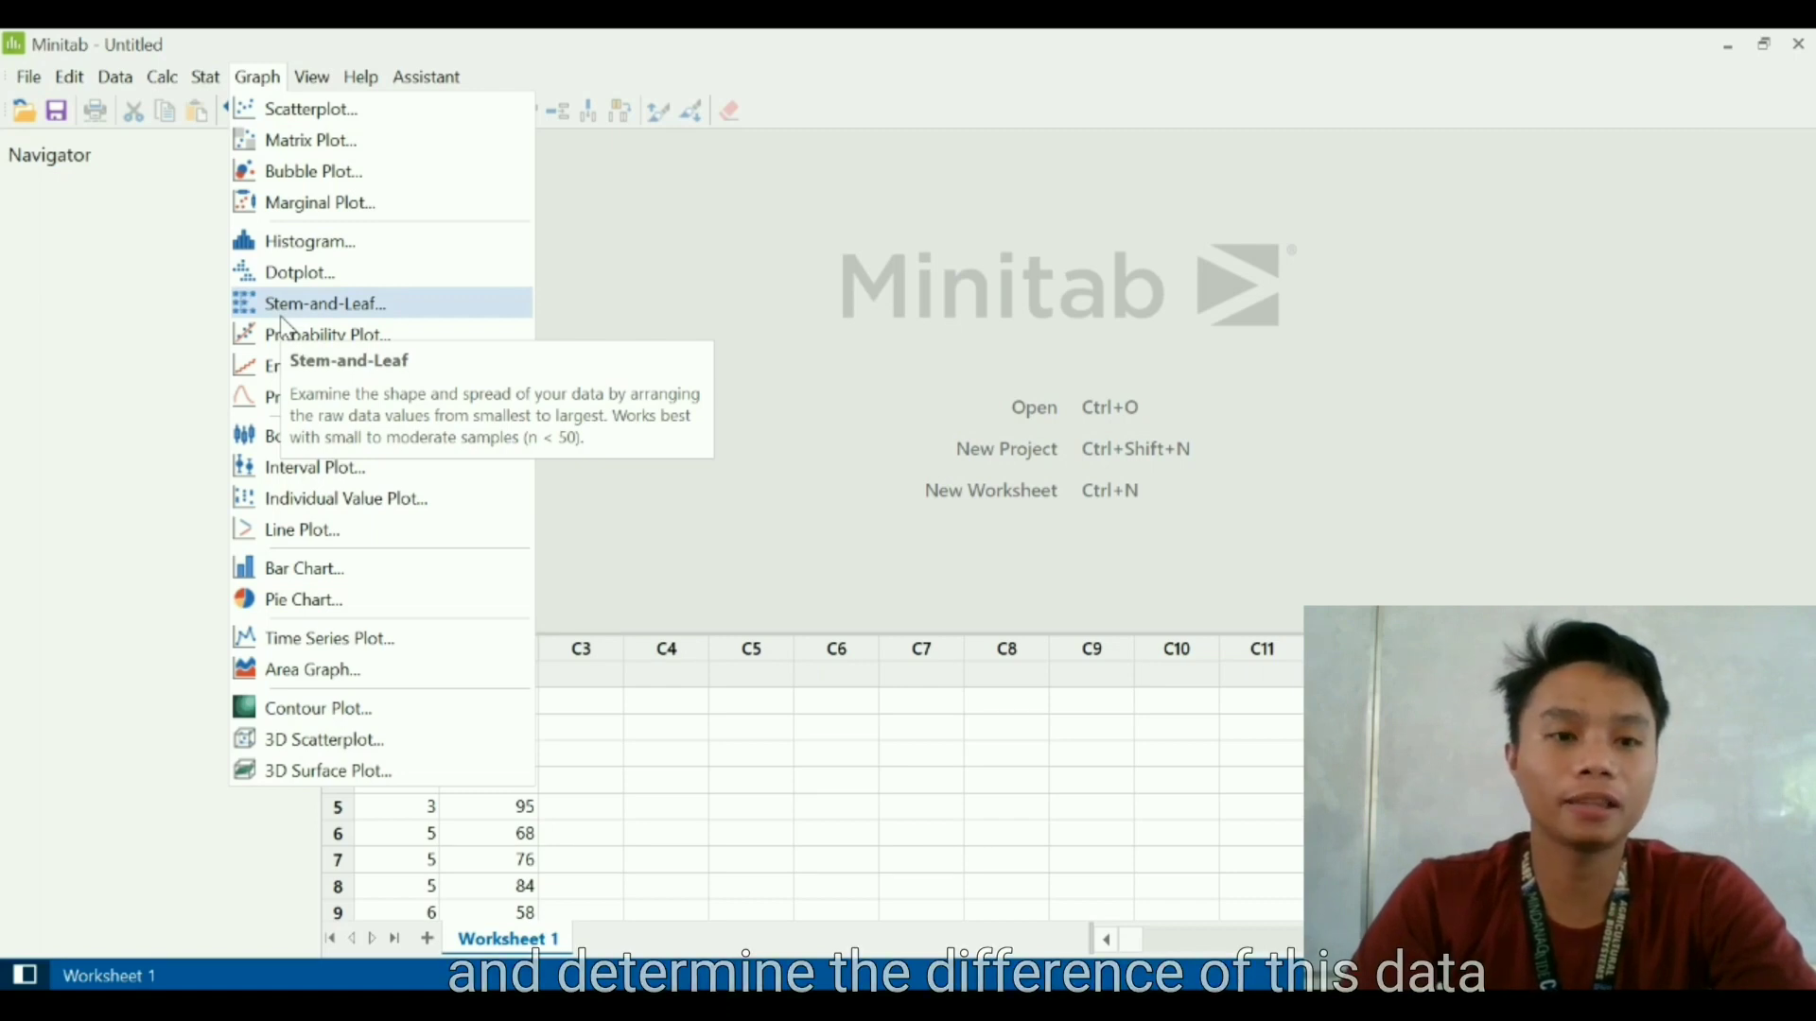
{"action": "left_click", "coordinate": [357, 115]}
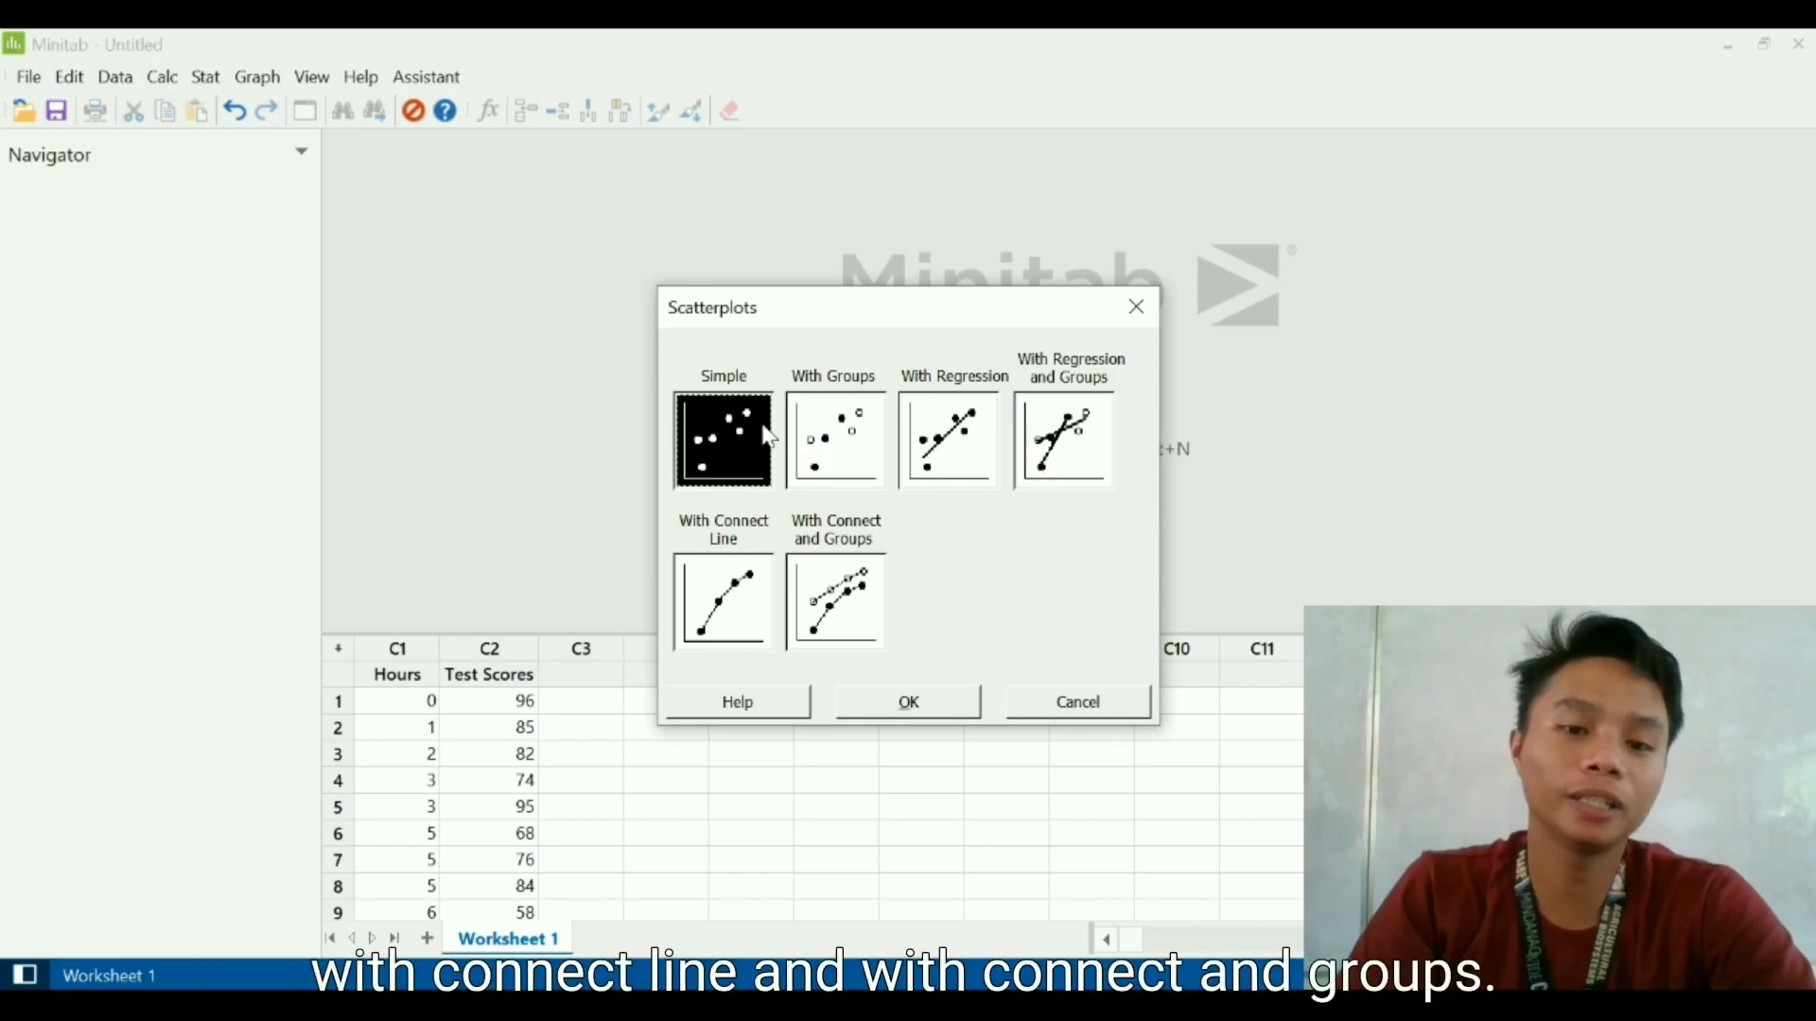
{"action": "left_click", "coordinate": [739, 615]}
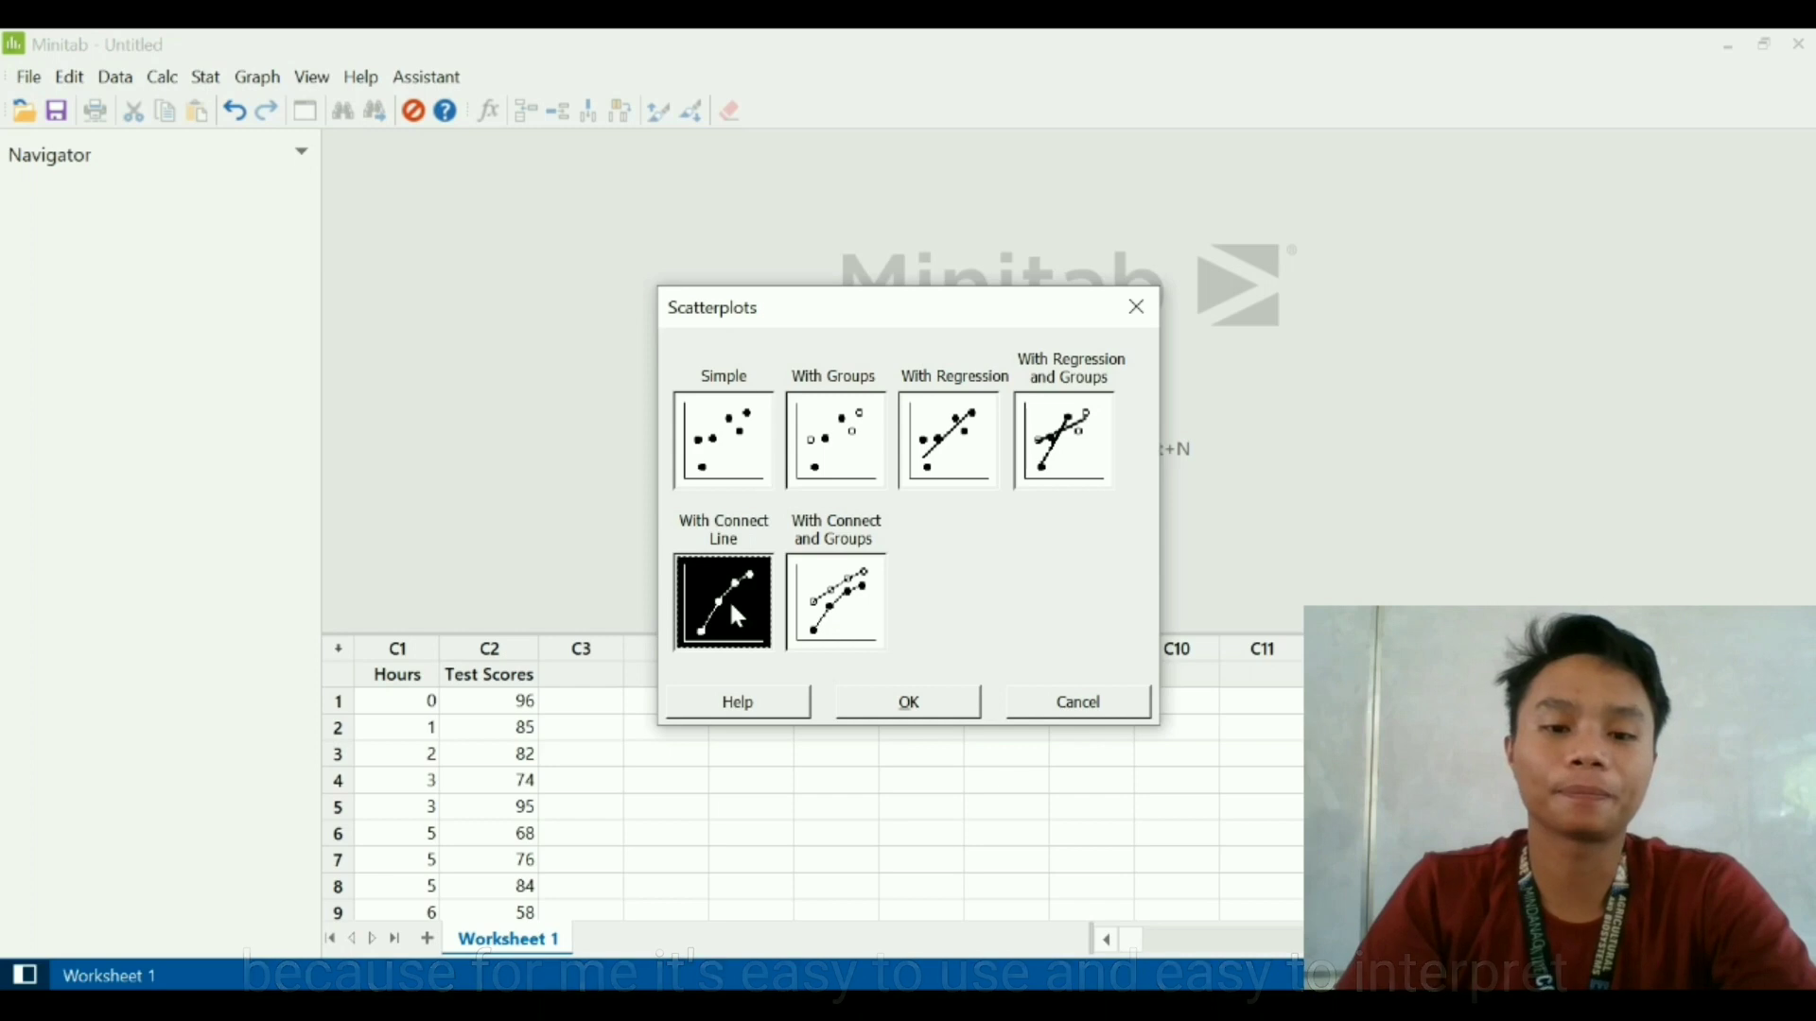
{"action": "left_click", "coordinate": [870, 702]}
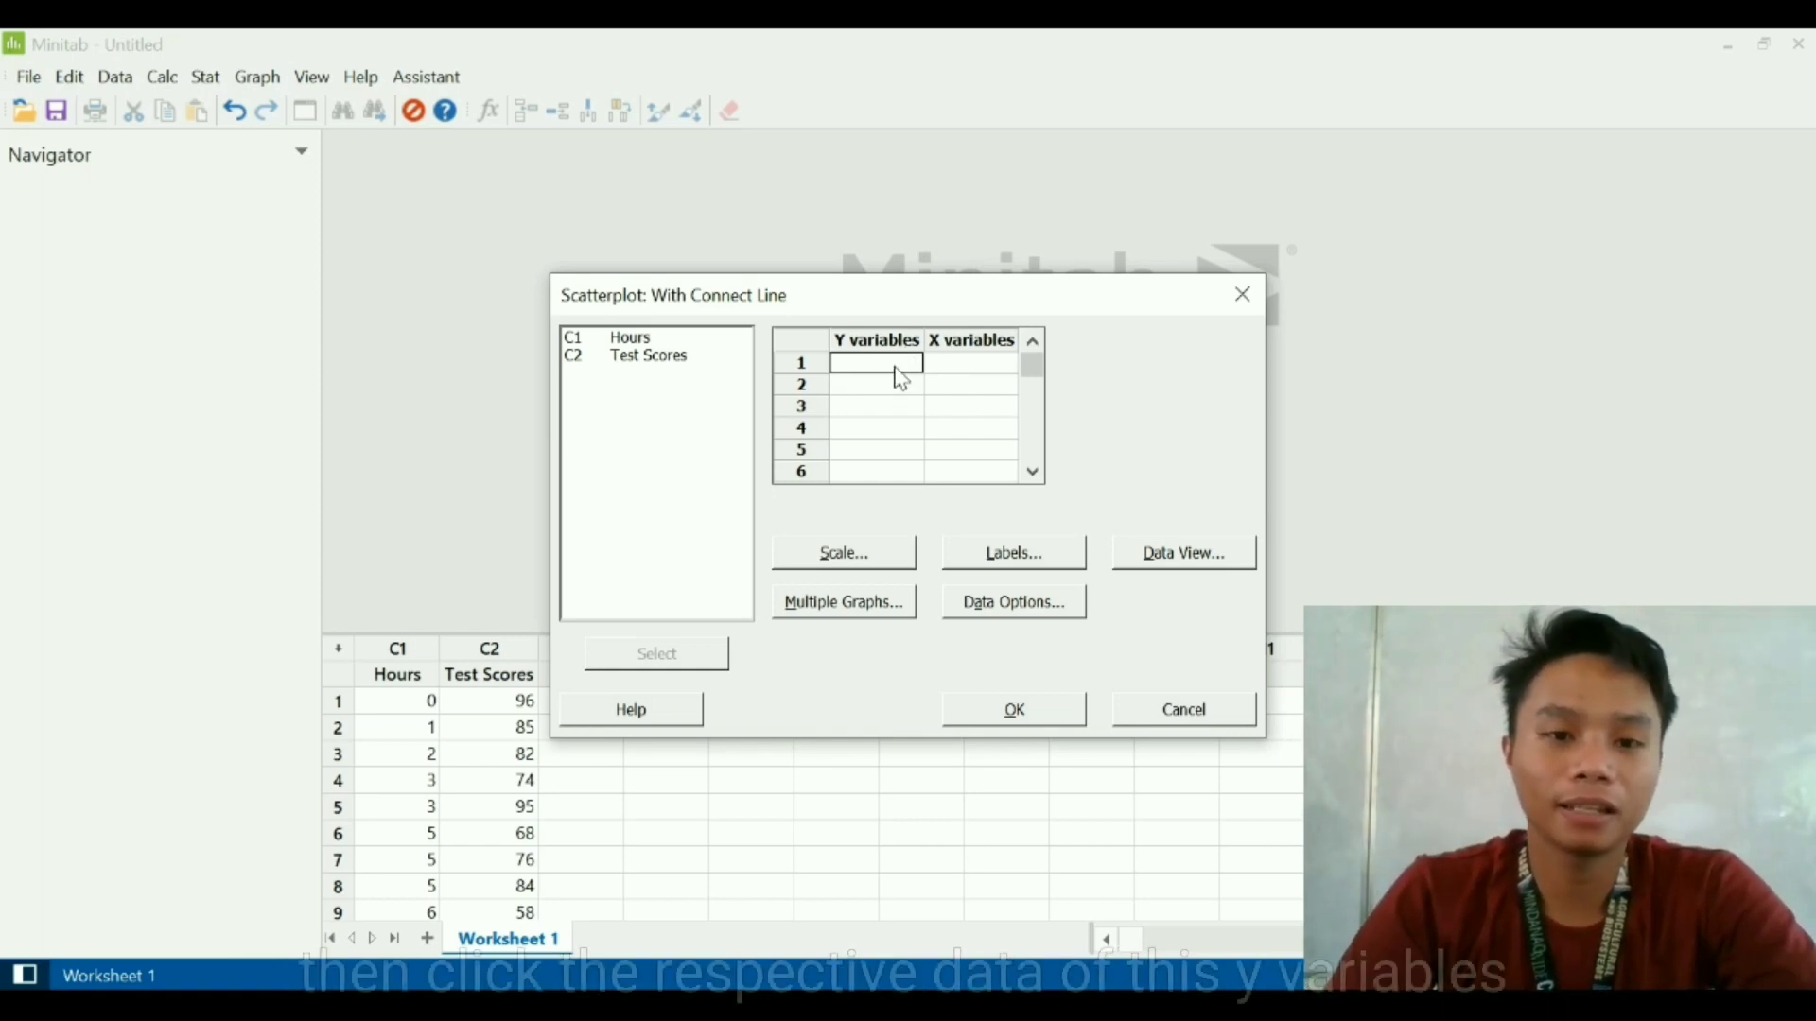
- Assign Test Scores as the Y variable and Hours as the X variable, and generate the scatterplot
{"action": "left_click", "coordinate": [665, 375]}
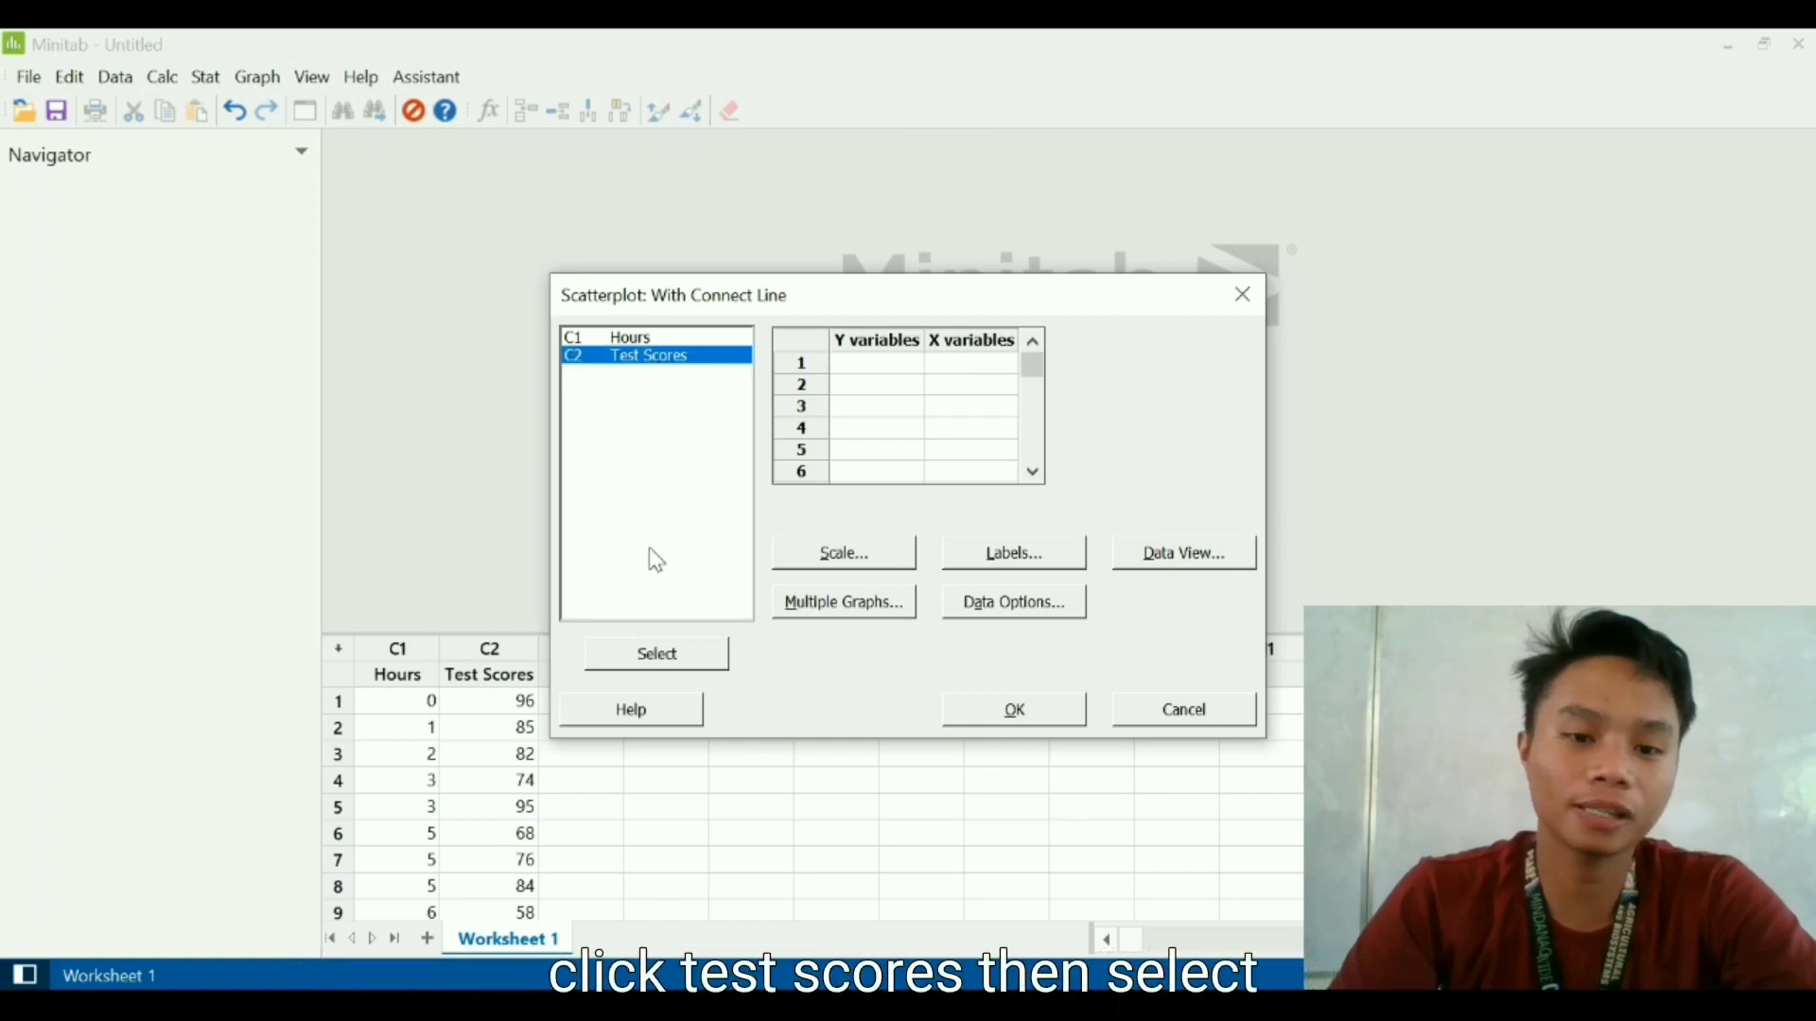
{"action": "left_click", "coordinate": [666, 657]}
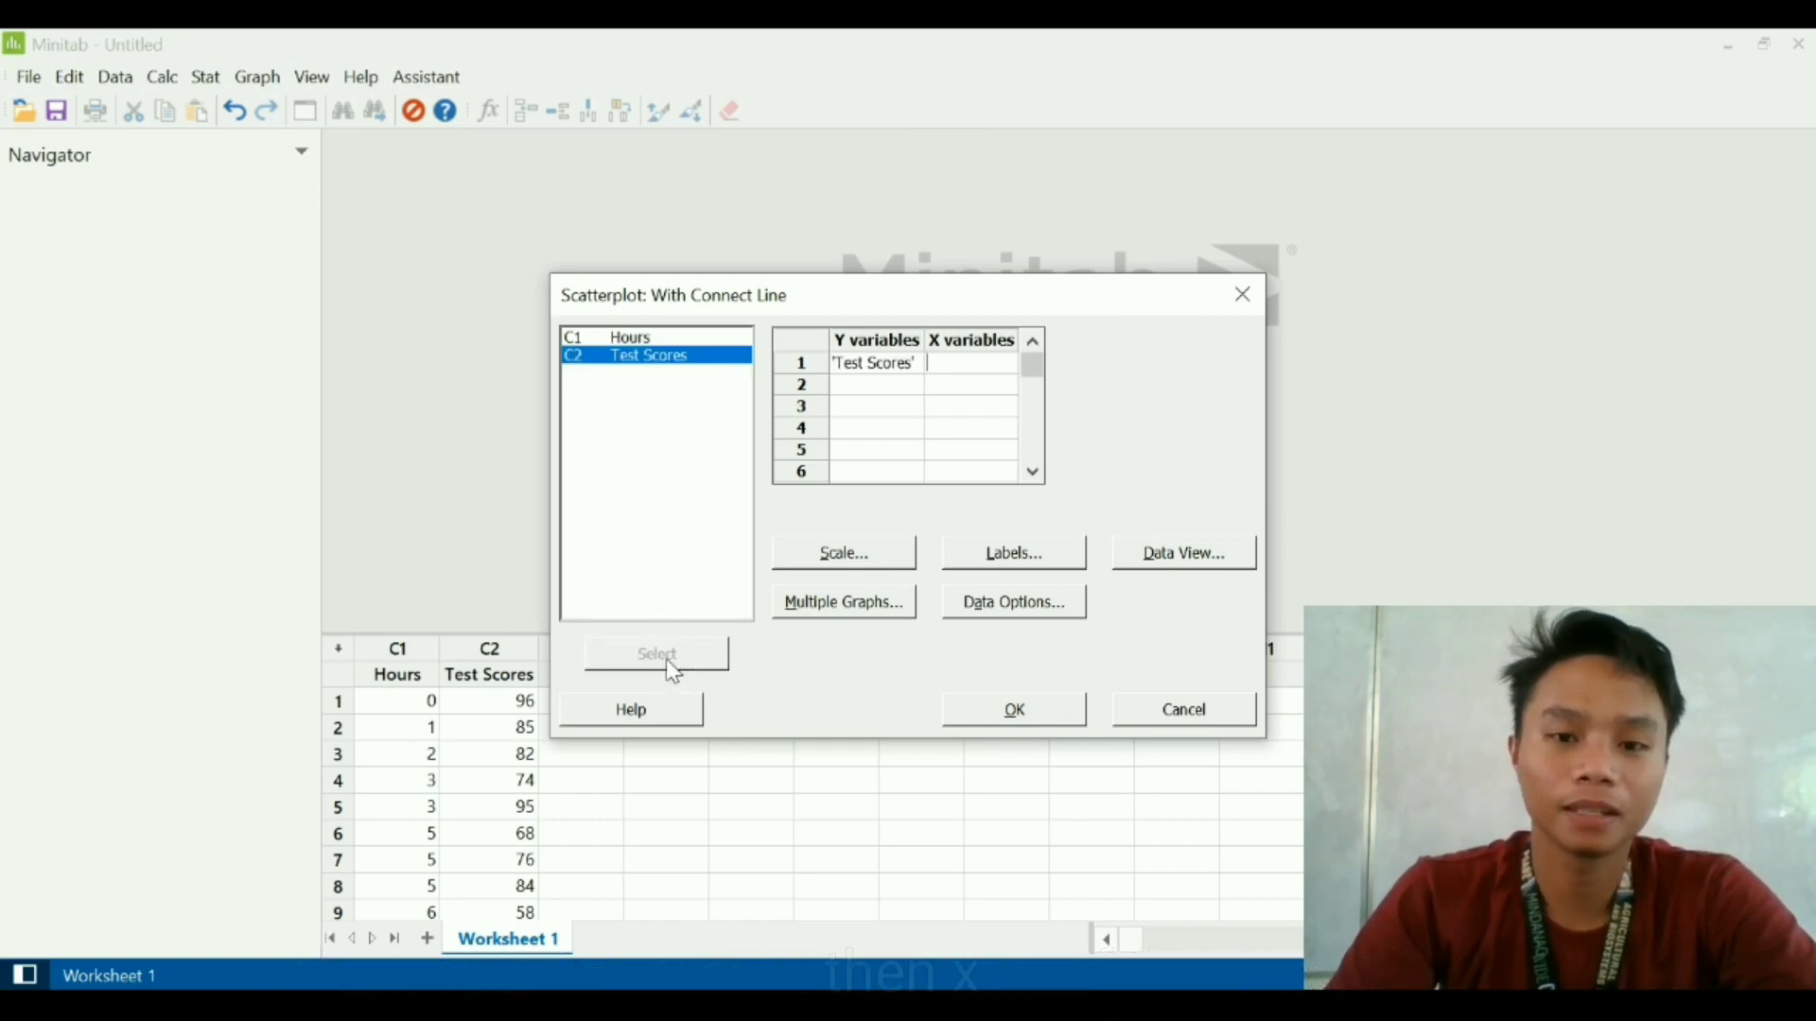
{"action": "left_click", "coordinate": [673, 339]}
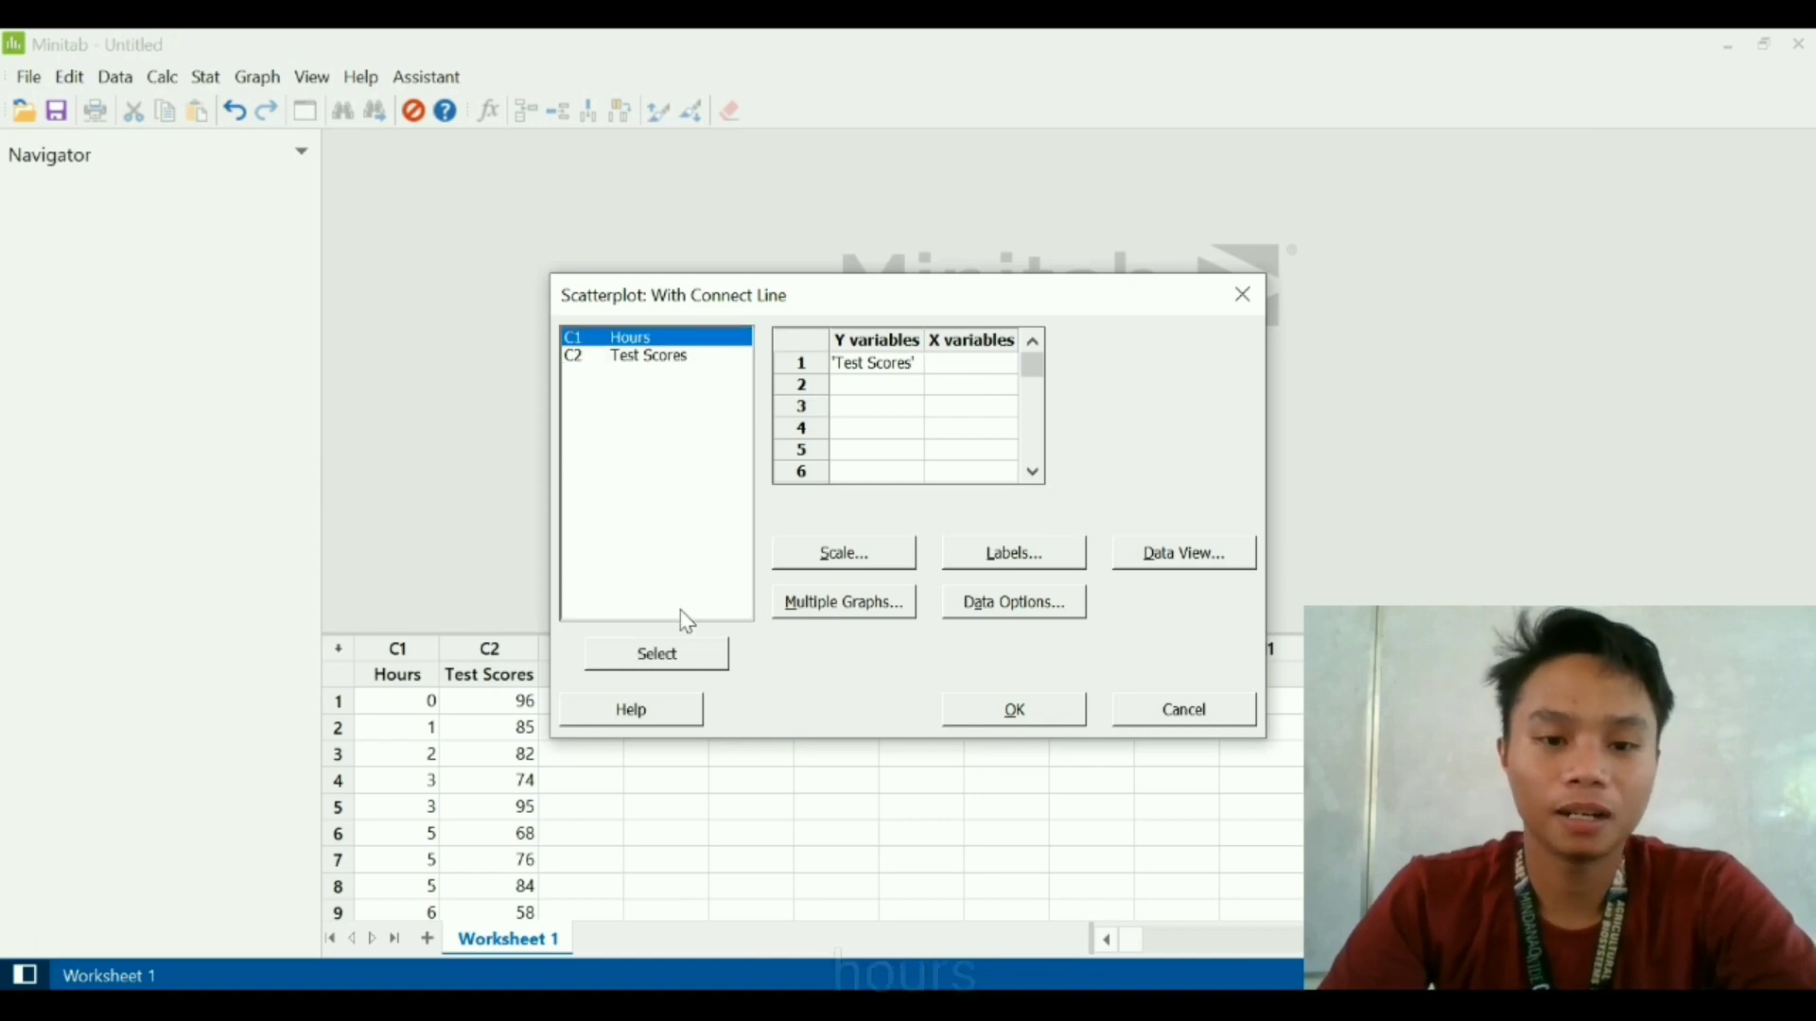
{"action": "left_click", "coordinate": [683, 659]}
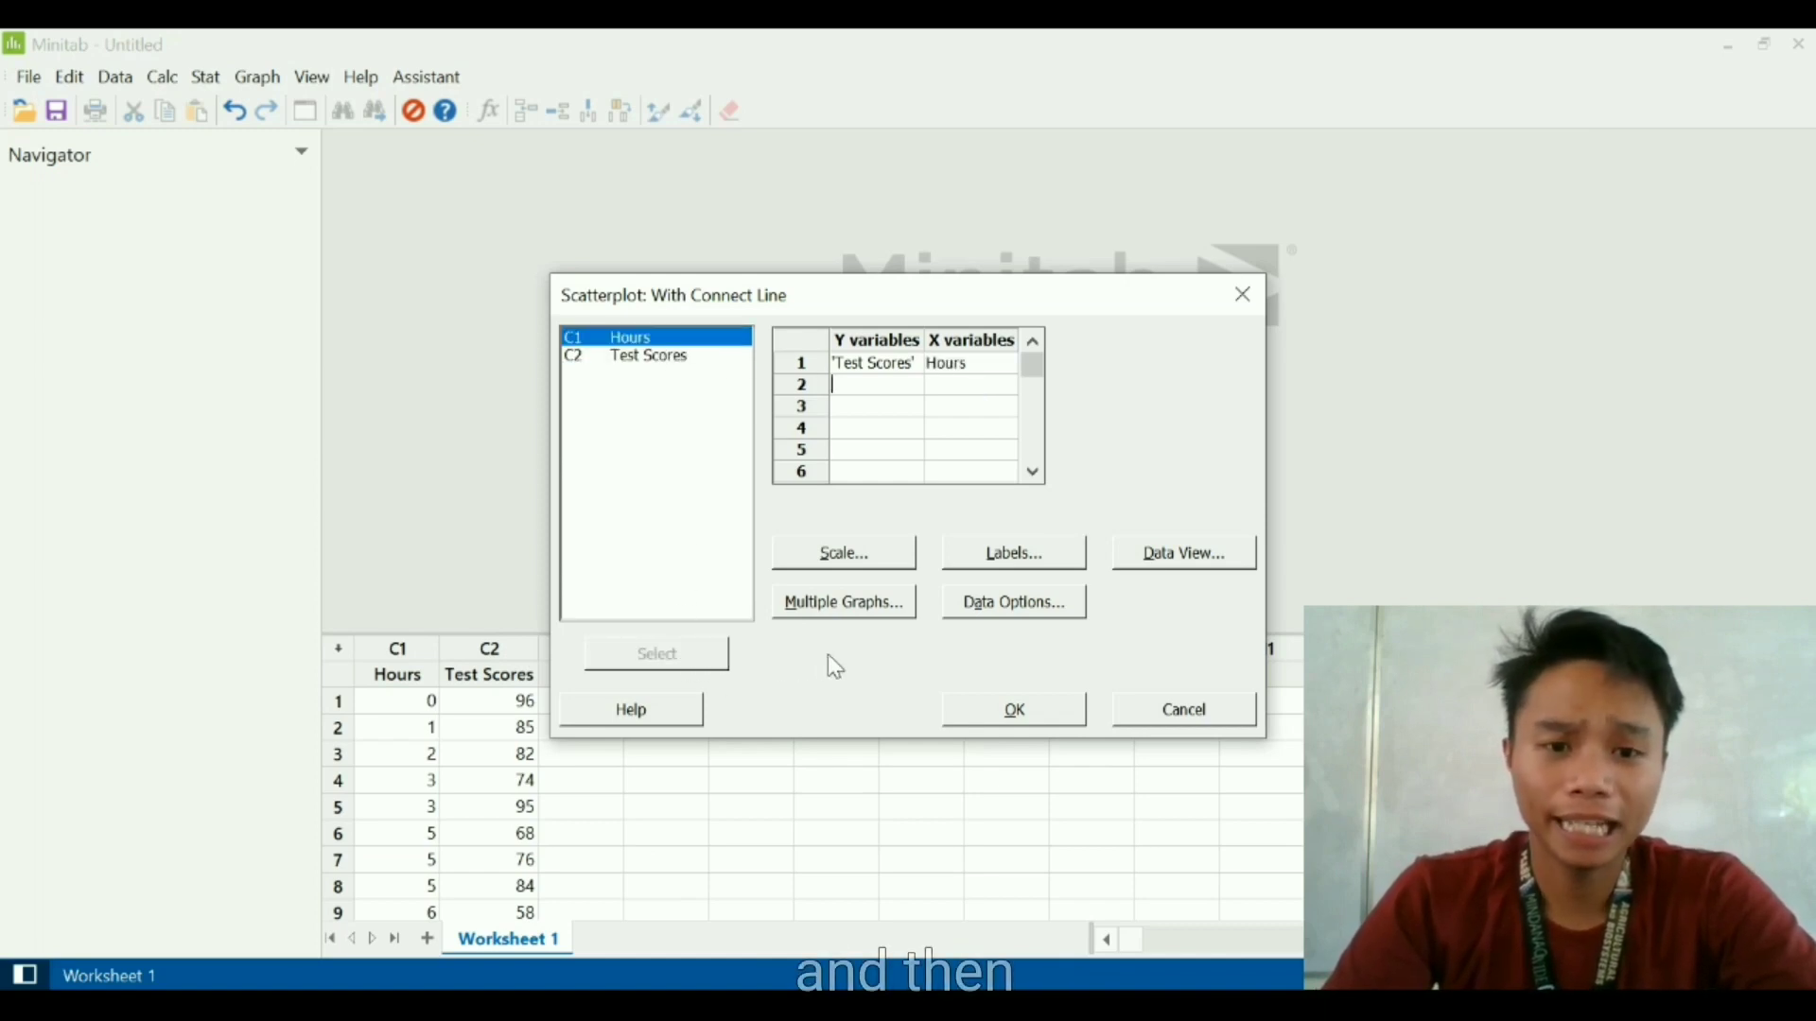
{"action": "left_click", "coordinate": [1041, 711]}
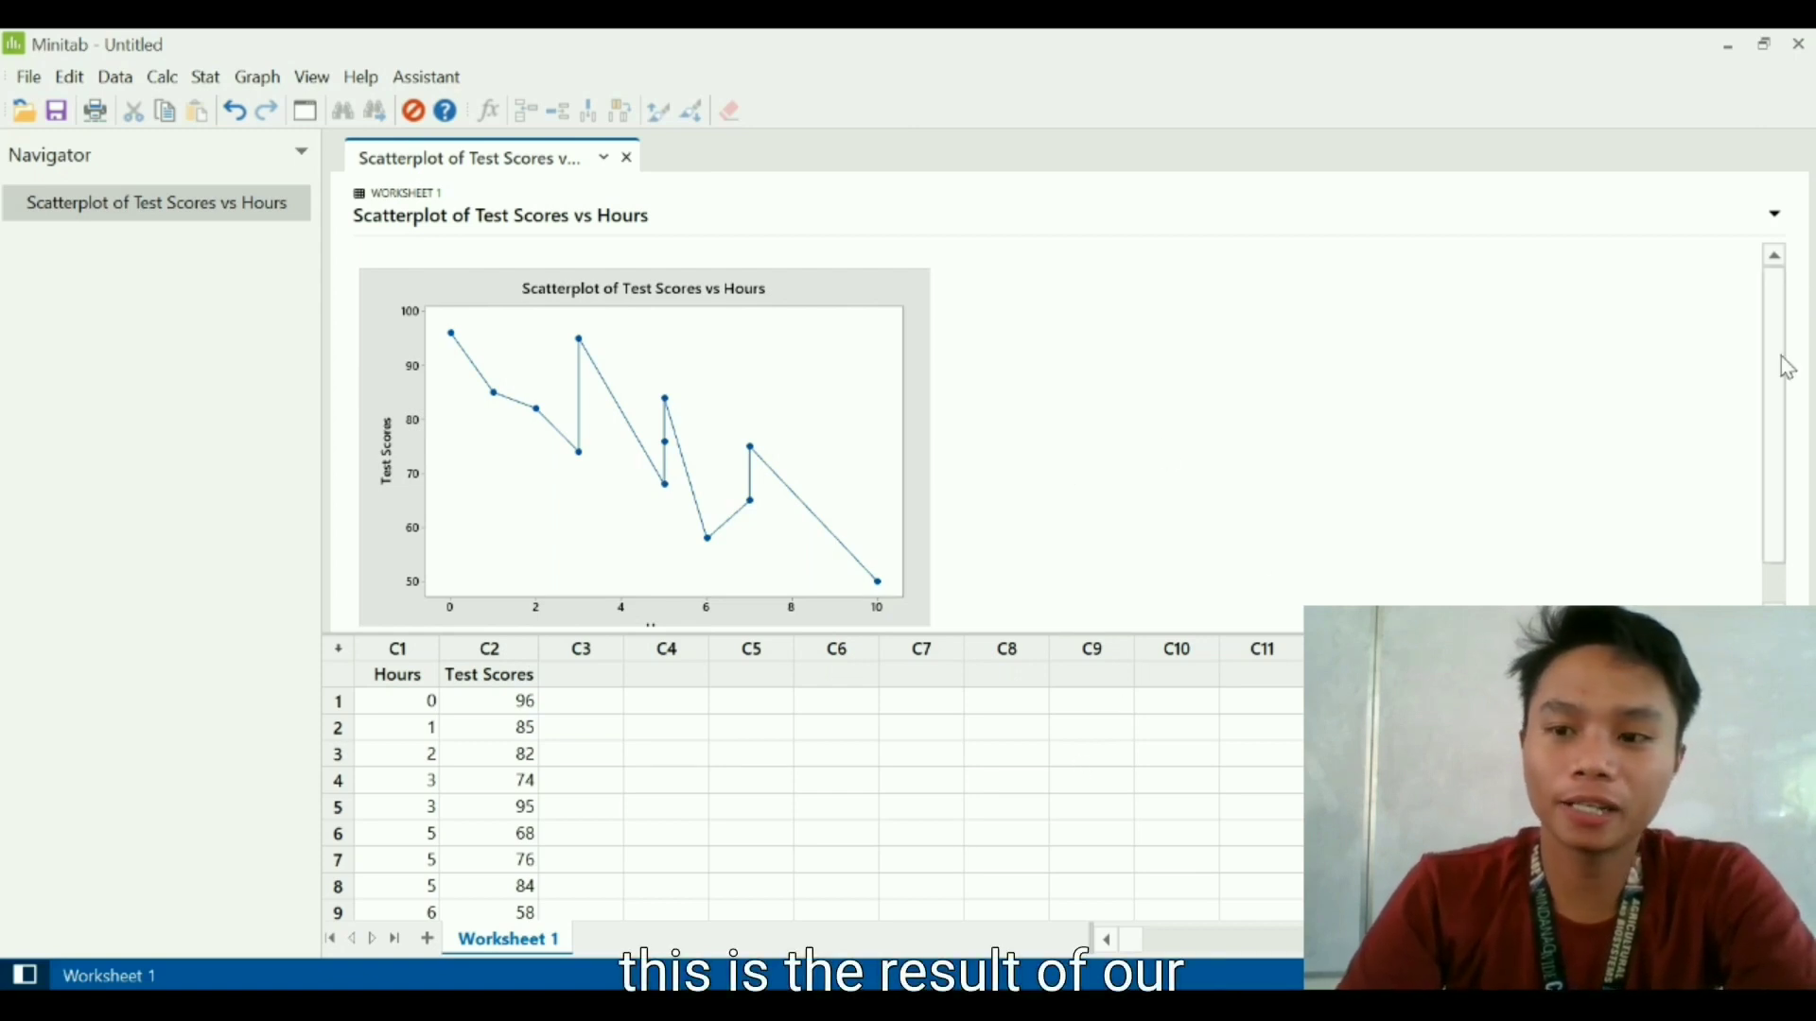
{"action": "left_click_drag", "start_coordinate": [1775, 405], "coordinate": [1778, 498]}
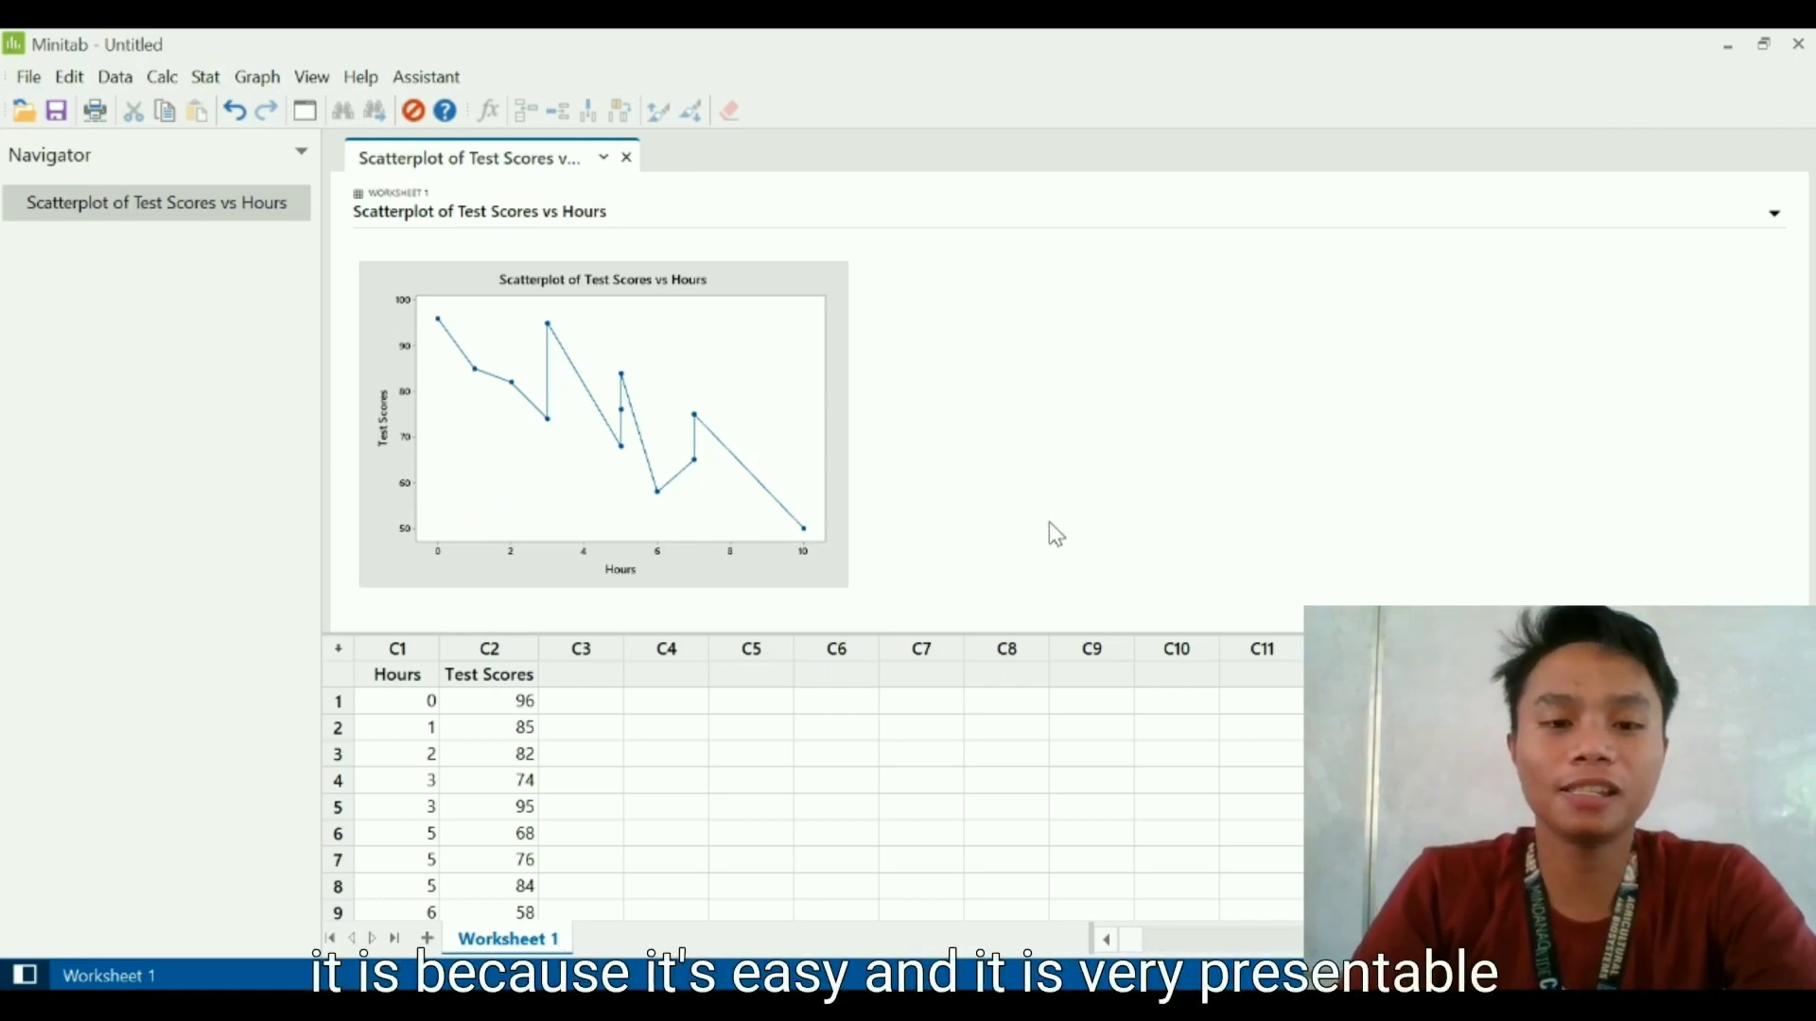
{"action": "scroll", "coordinate": [1048, 522], "scroll_direction": "up", "scroll_amount": 3}
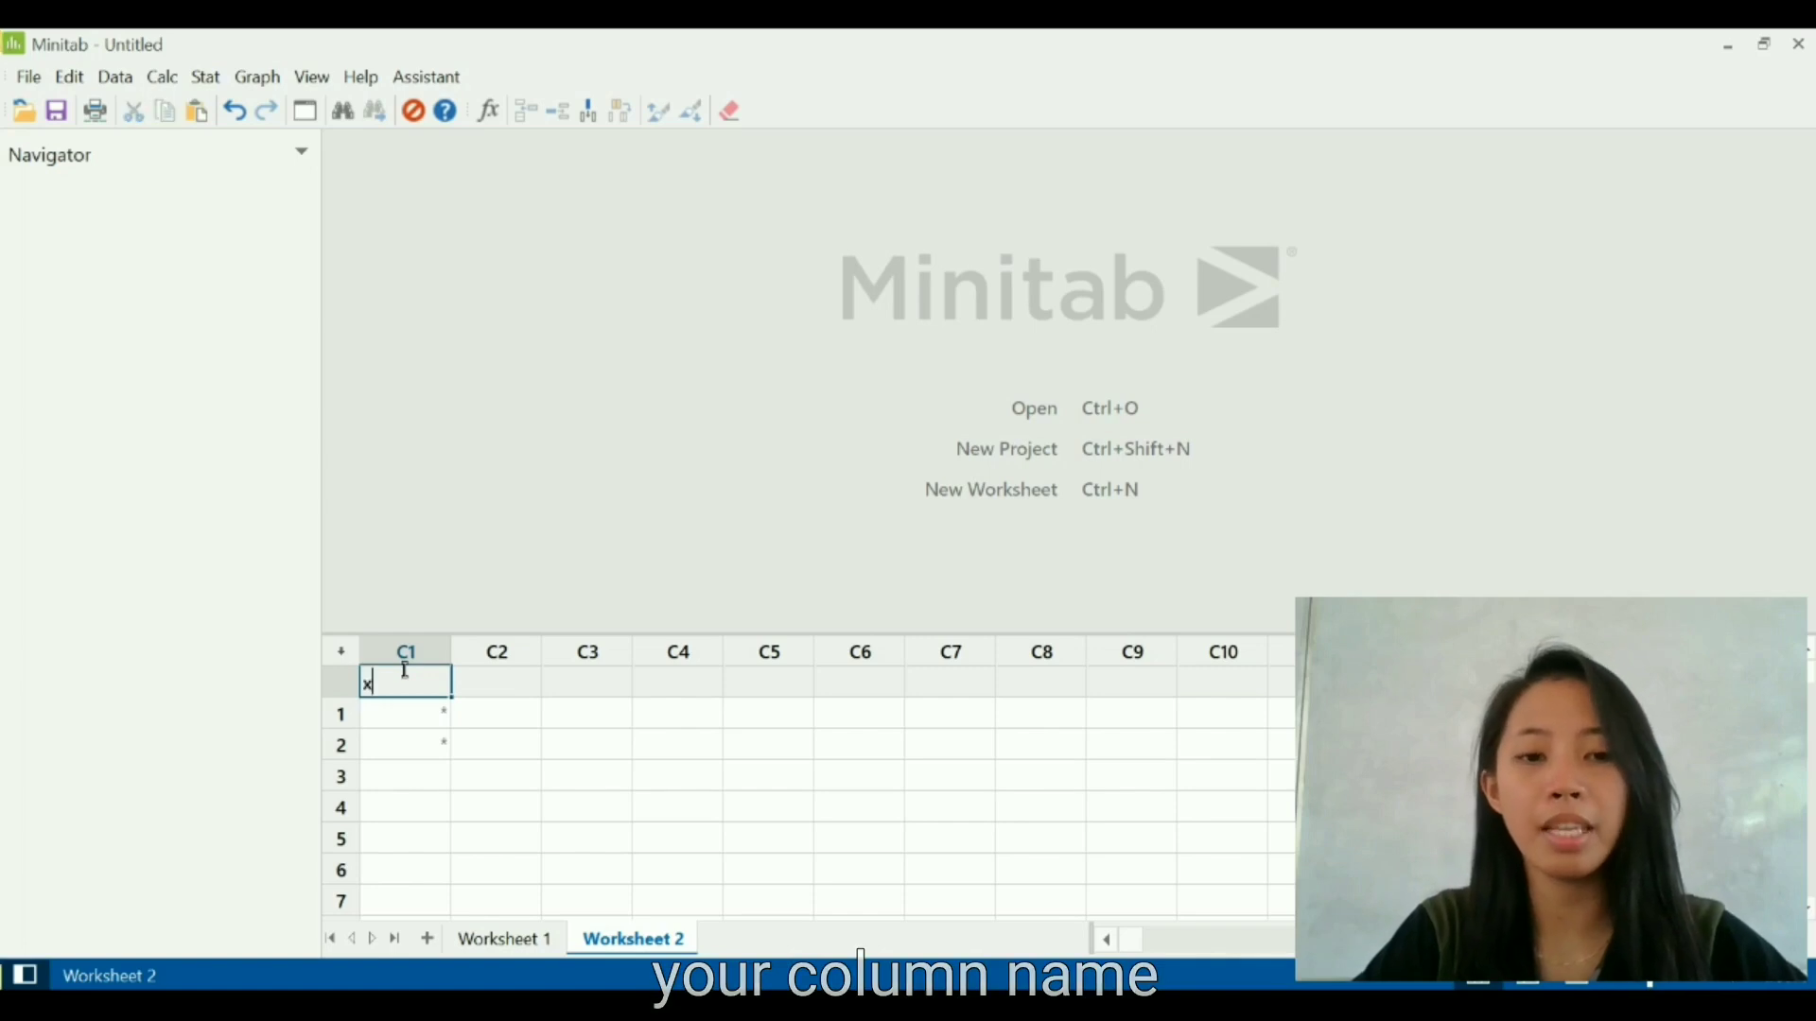
- Enter the values 1, 2 and 3 in the first three rows of column x
{"action": "left_click", "coordinate": [421, 705]}
{"action": "type", "text": "1"}
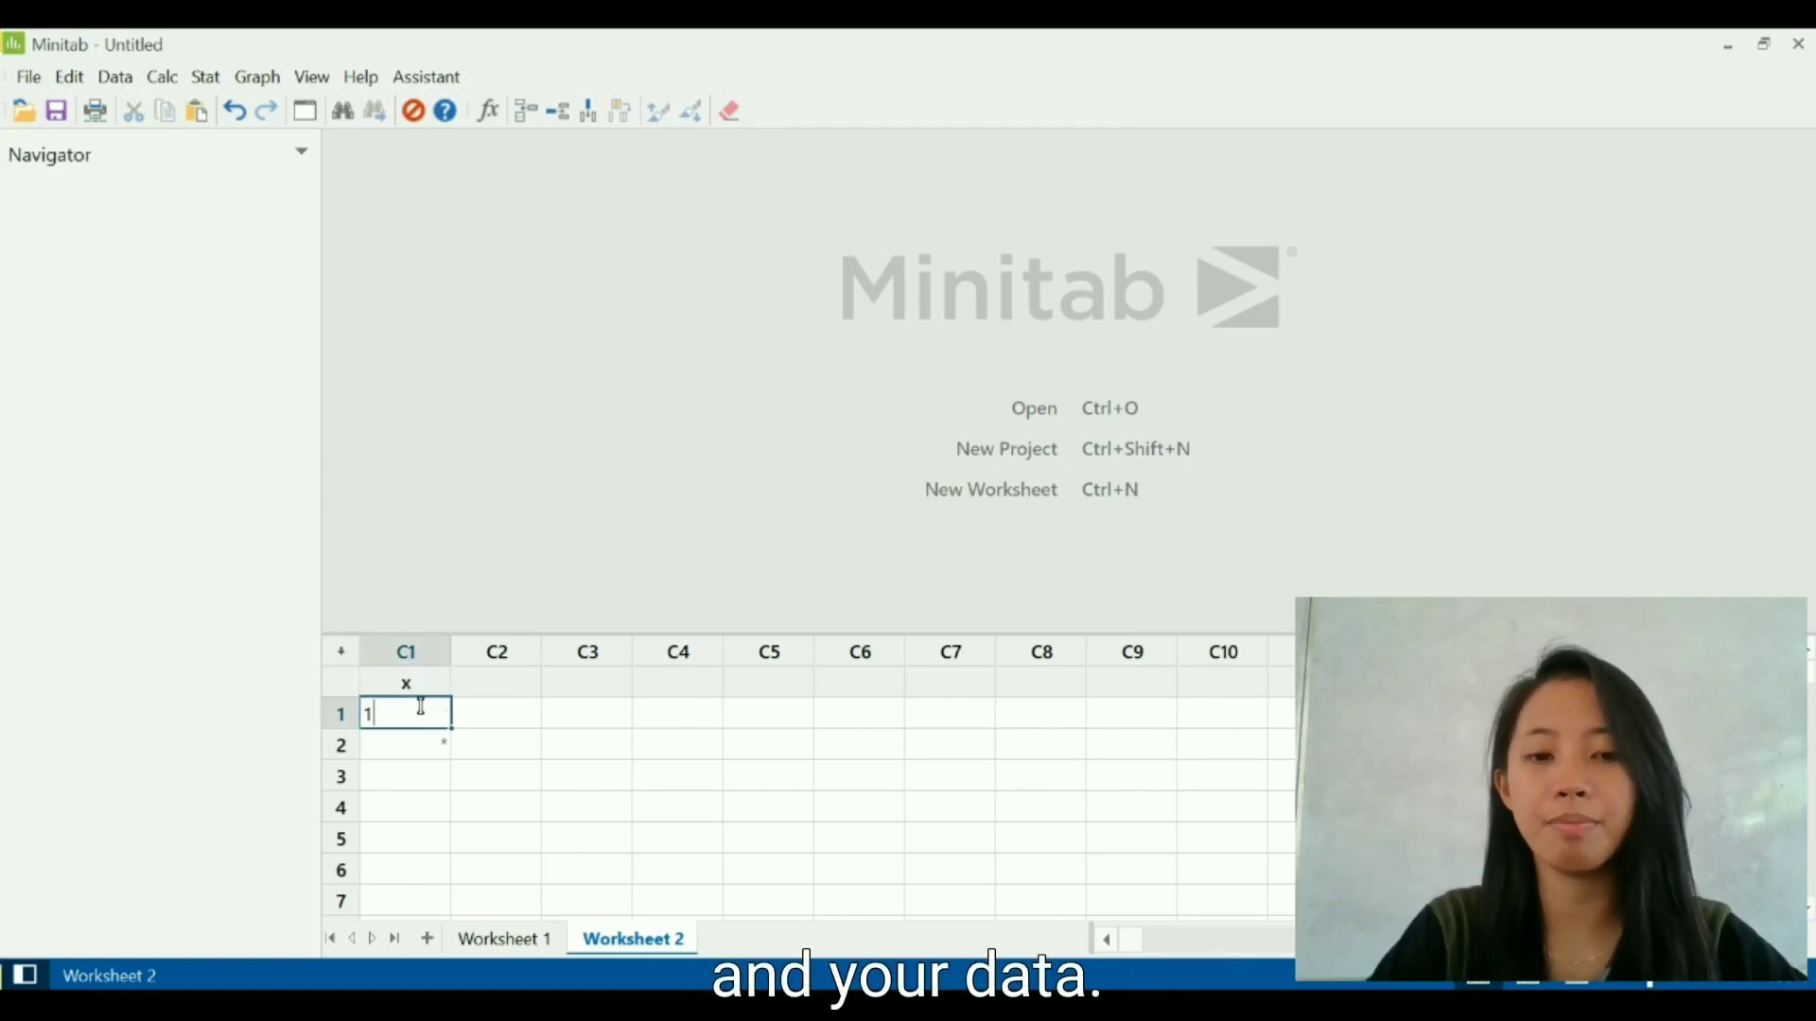
{"action": "key", "text": "Return"}
{"action": "type", "text": "2"}
{"action": "key", "text": "Return"}
{"action": "type", "text": "3"}
{"action": "key", "text": "Return"}
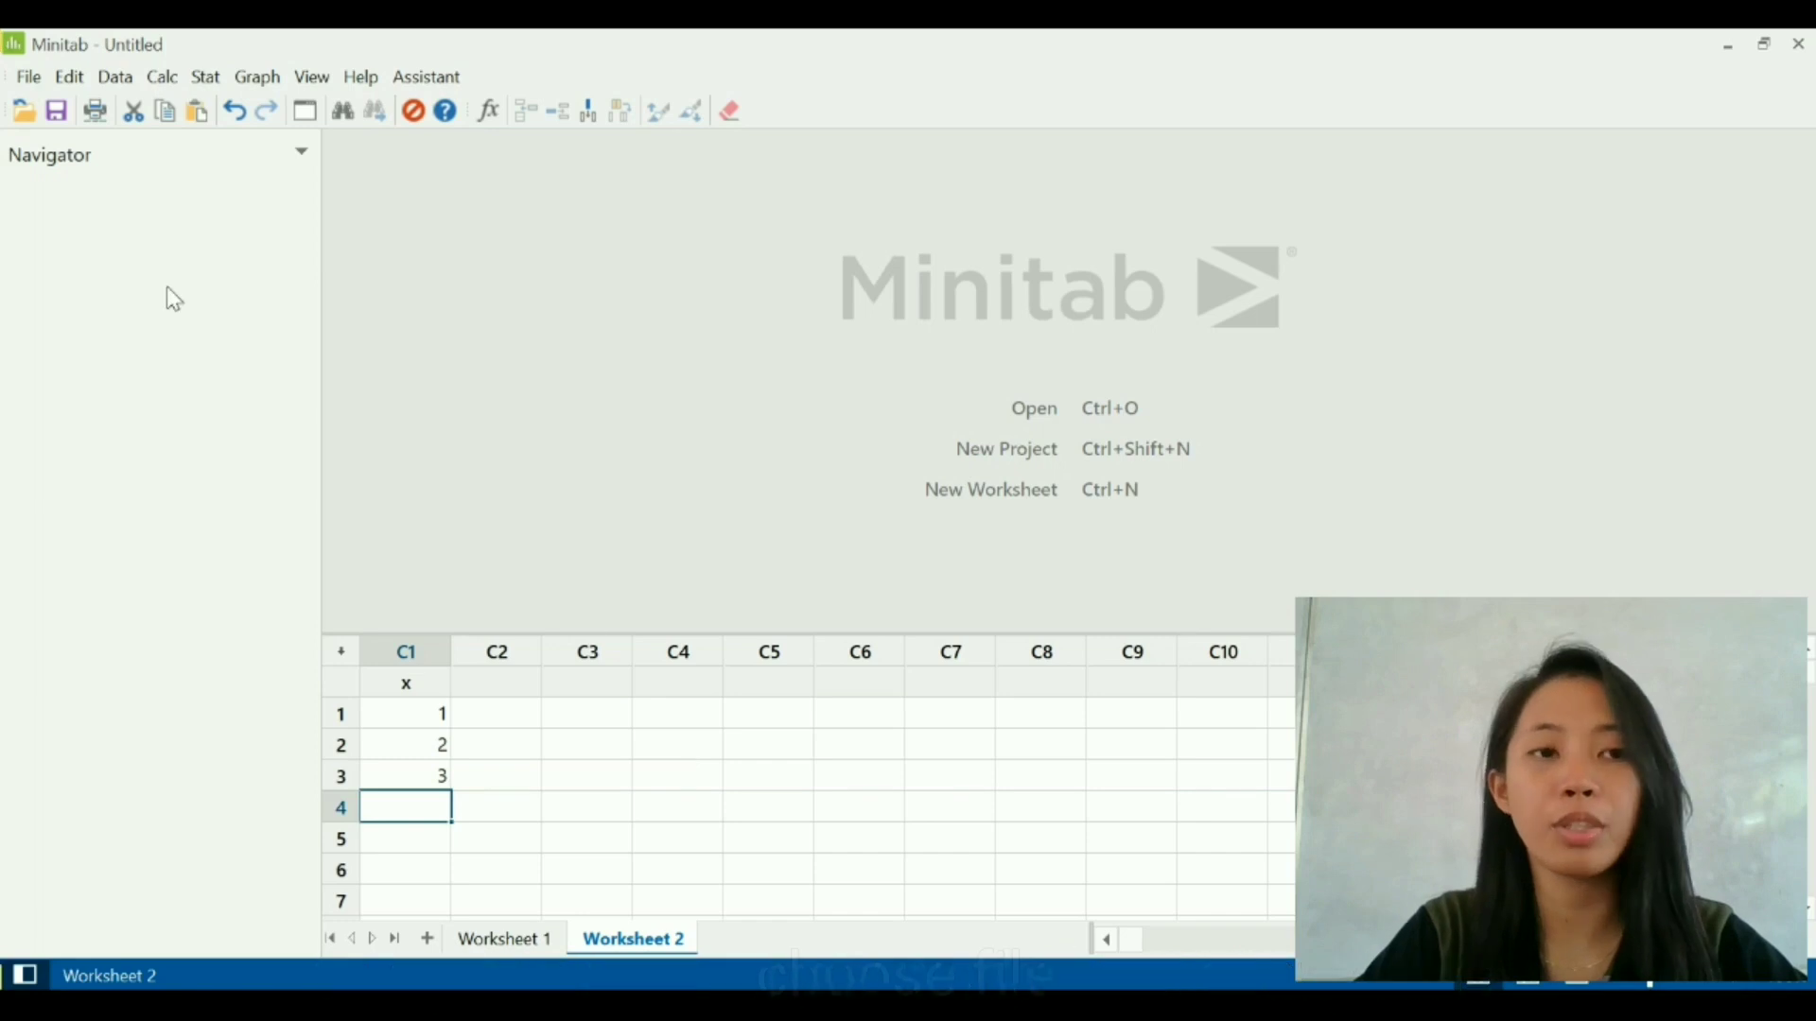
- Add a new blank worksheet to the current project
{"action": "left_click", "coordinate": [29, 85]}
{"action": "left_click", "coordinate": [29, 83]}
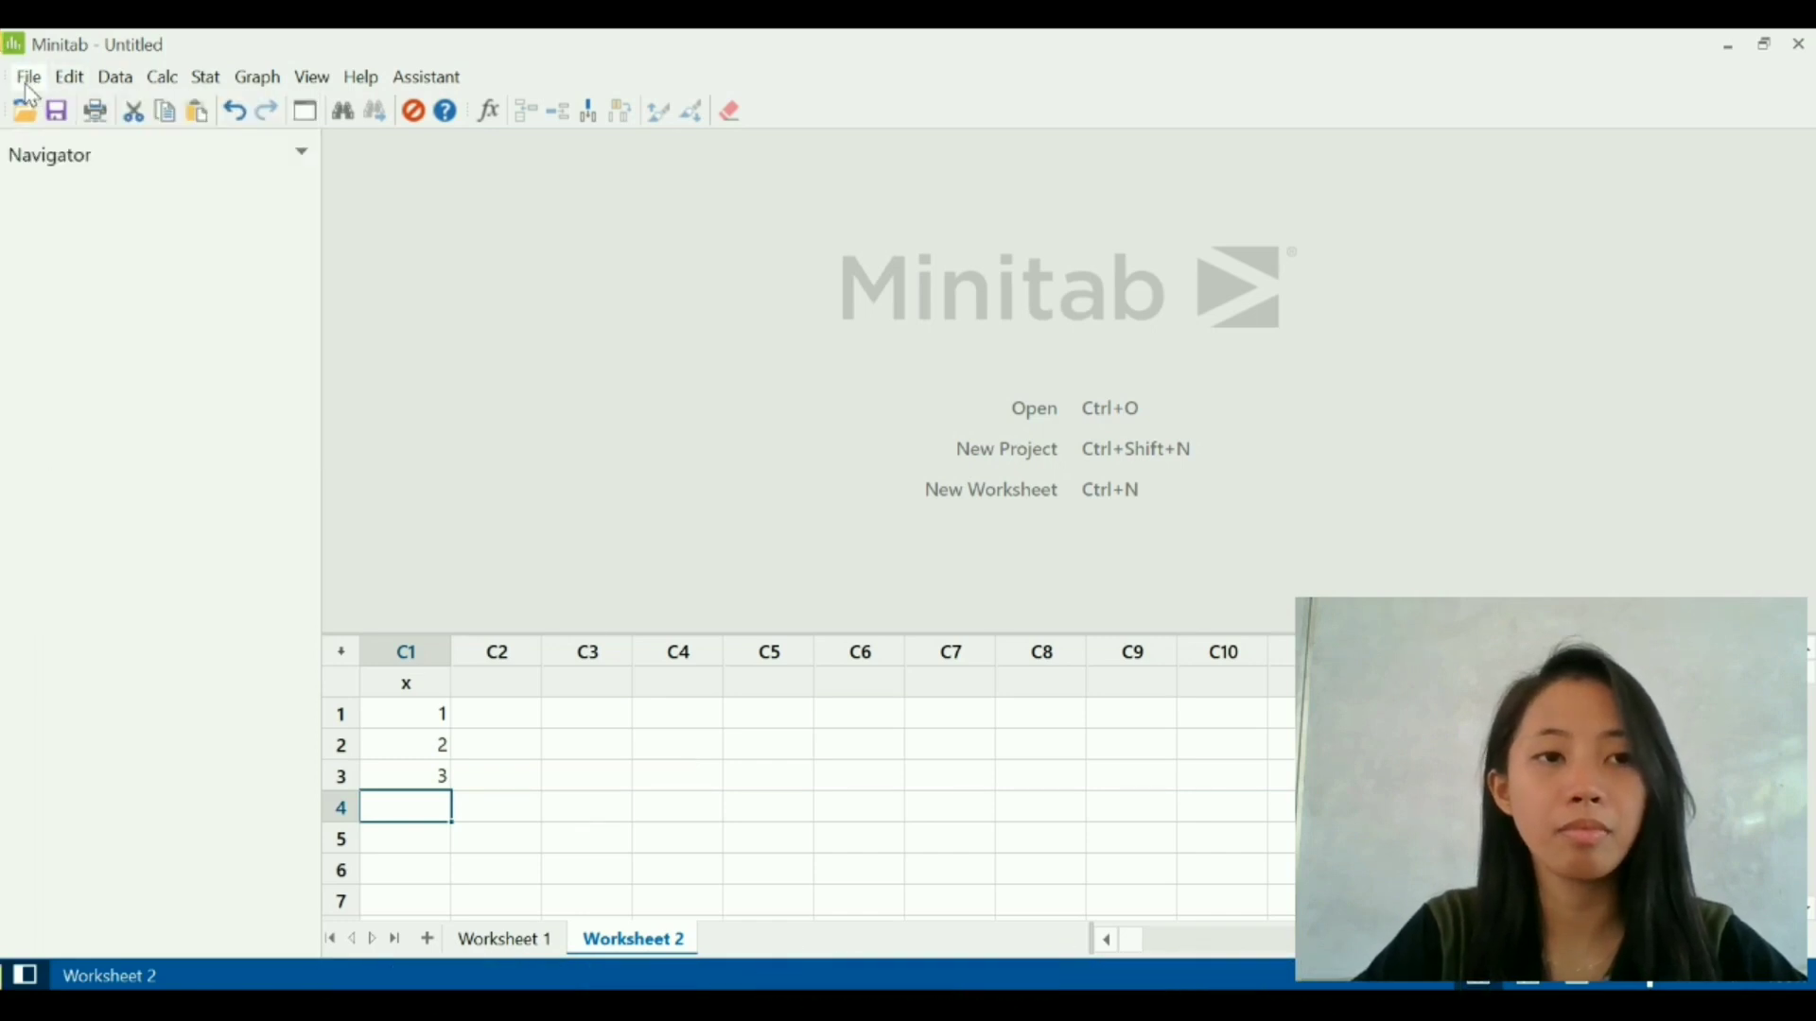
{"action": "left_click", "coordinate": [29, 83]}
{"action": "left_click", "coordinate": [30, 86]}
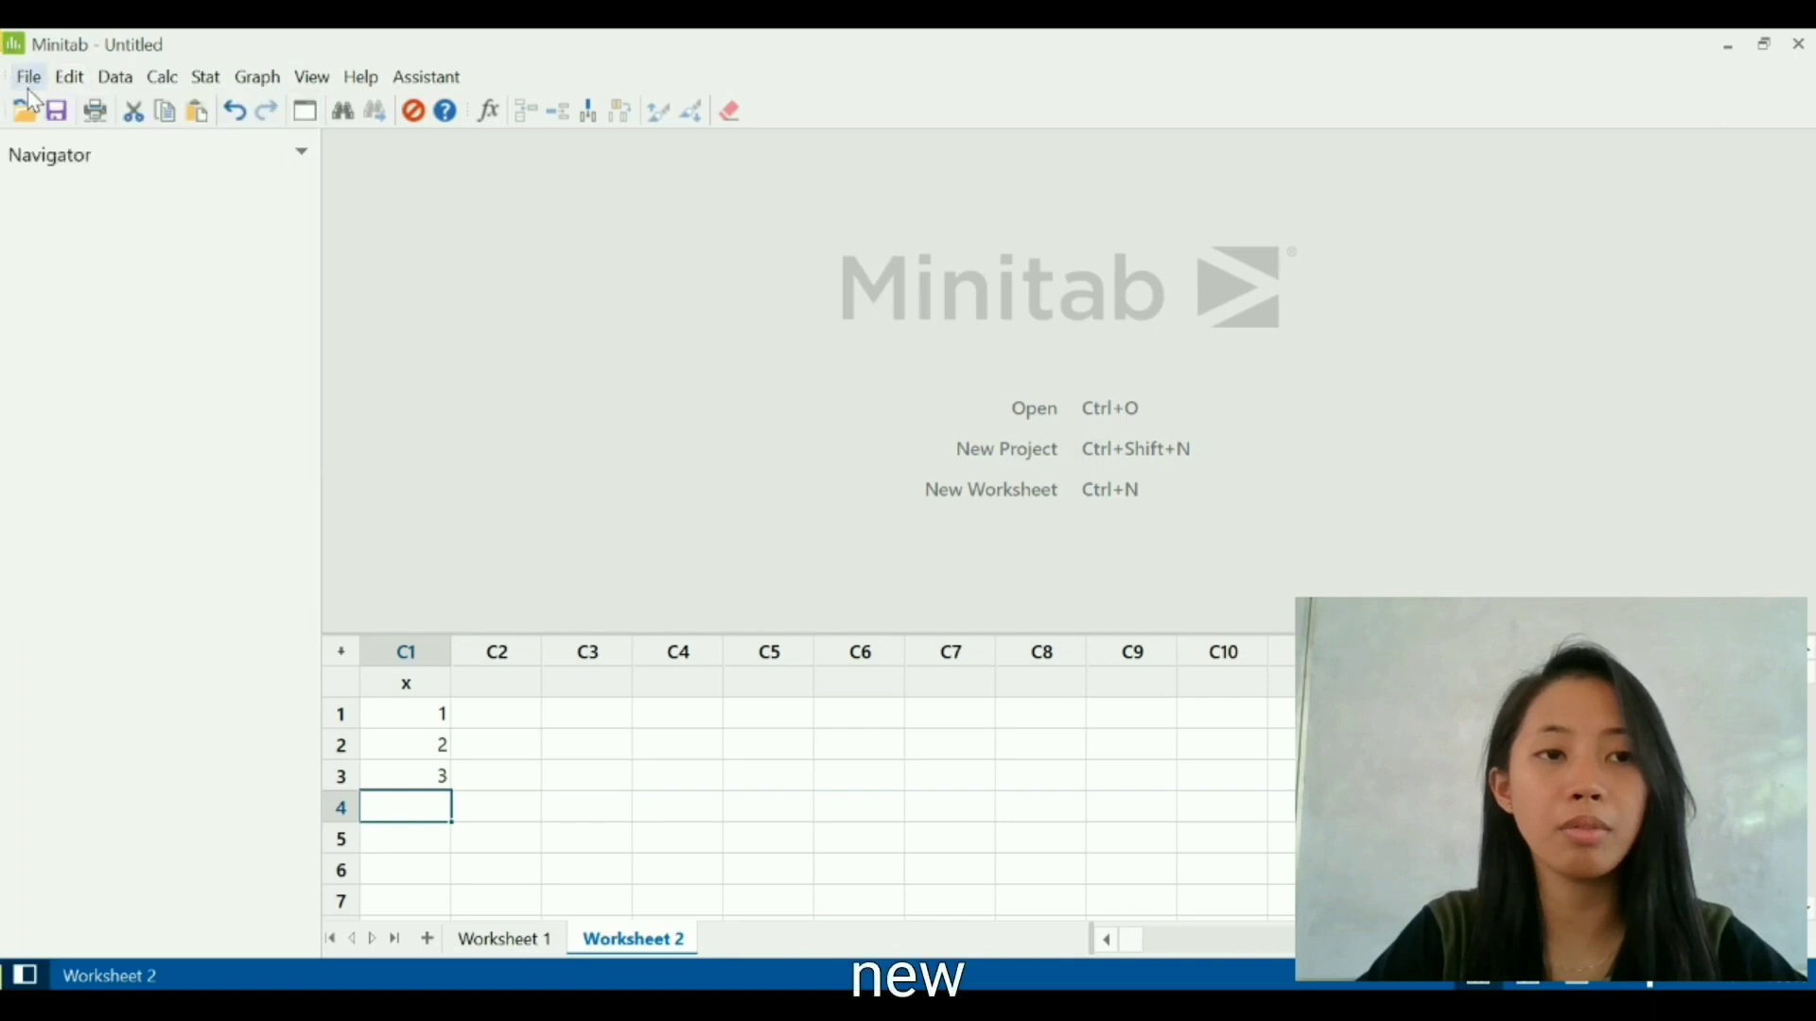
{"action": "left_click", "coordinate": [31, 83]}
{"action": "mouse_move", "coordinate": [60, 112]}
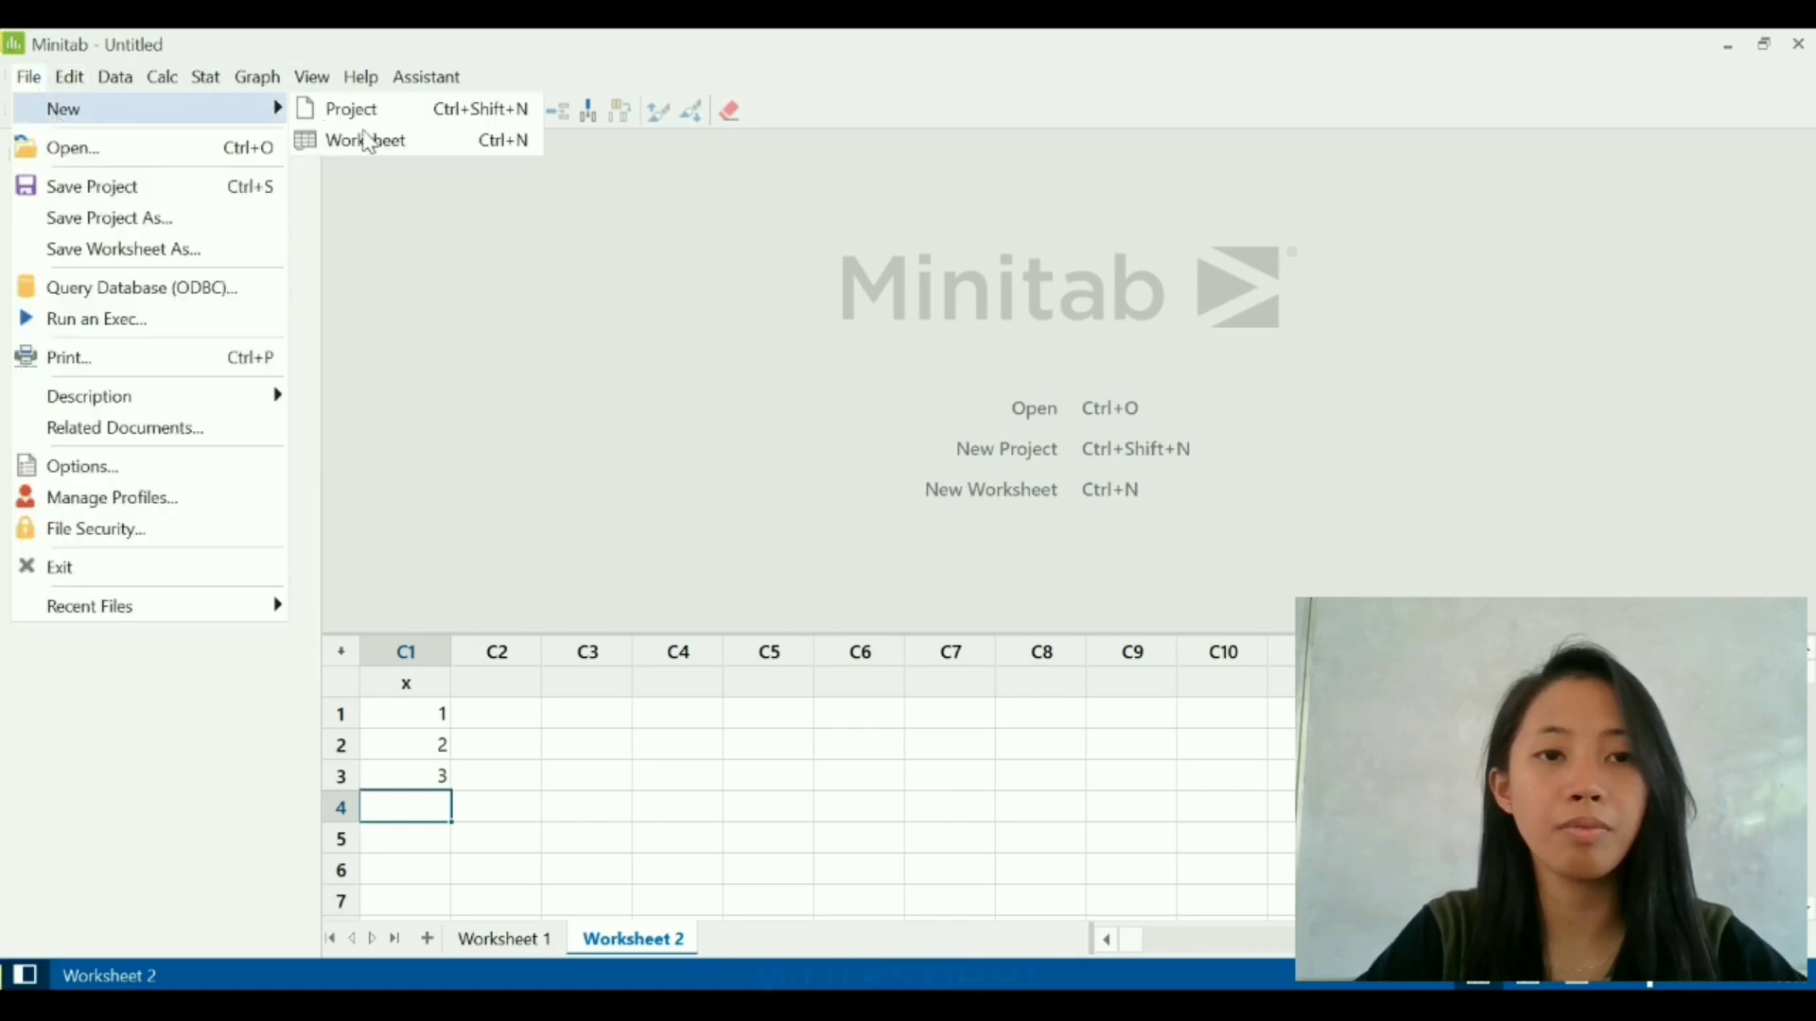
{"action": "left_click", "coordinate": [423, 142]}
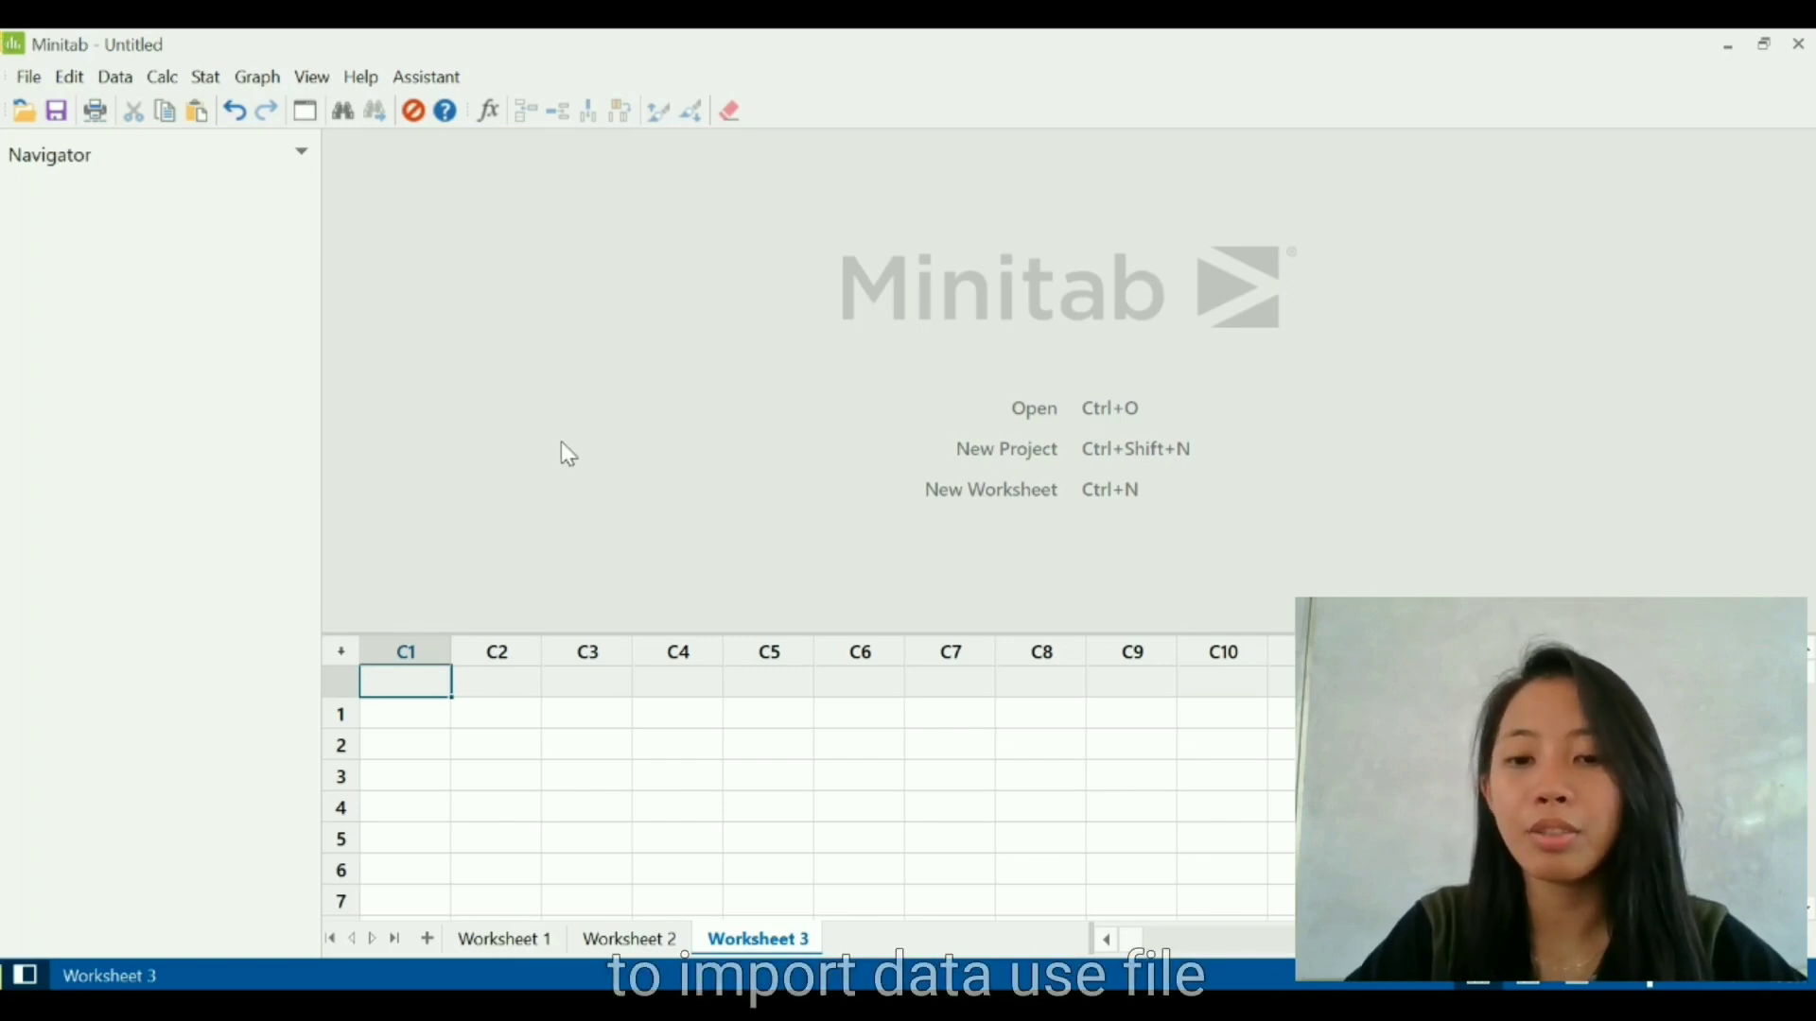
- Review the file formats available for opening existing data, keeping All Minitab Files, and close without opening a file
{"action": "left_click", "coordinate": [32, 79]}
{"action": "left_click", "coordinate": [29, 82]}
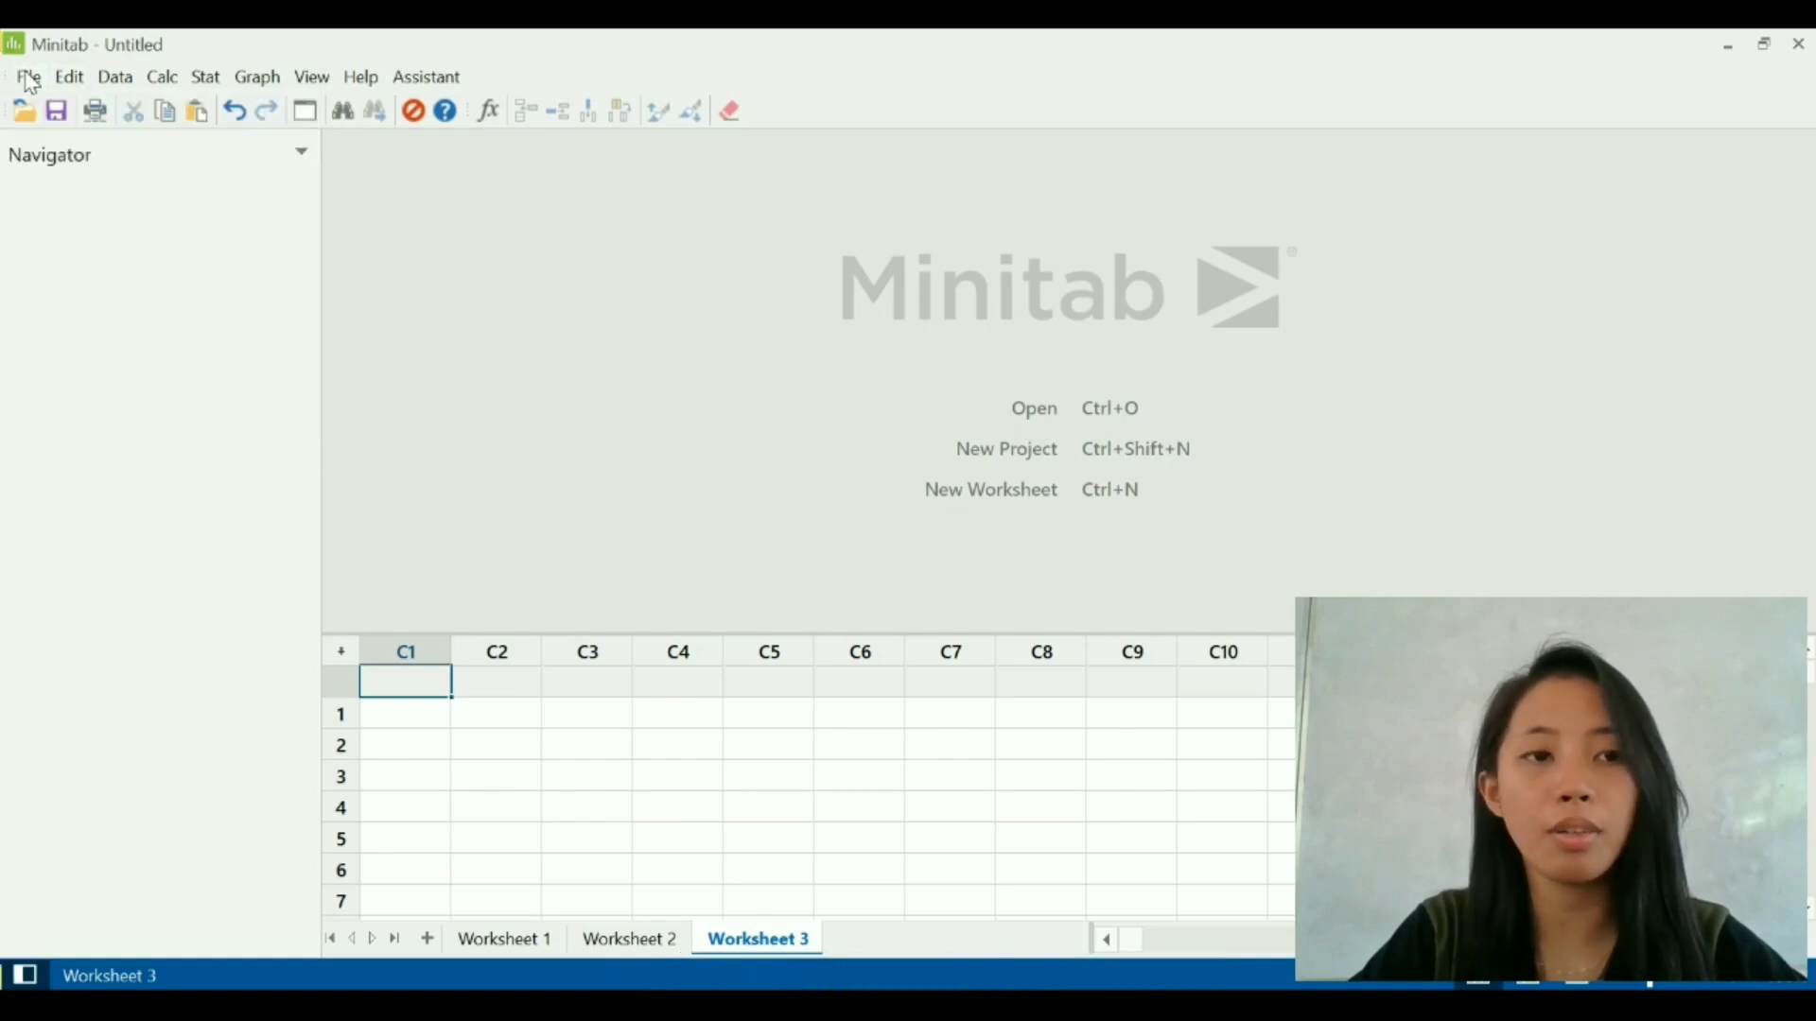
{"action": "left_click", "coordinate": [30, 81]}
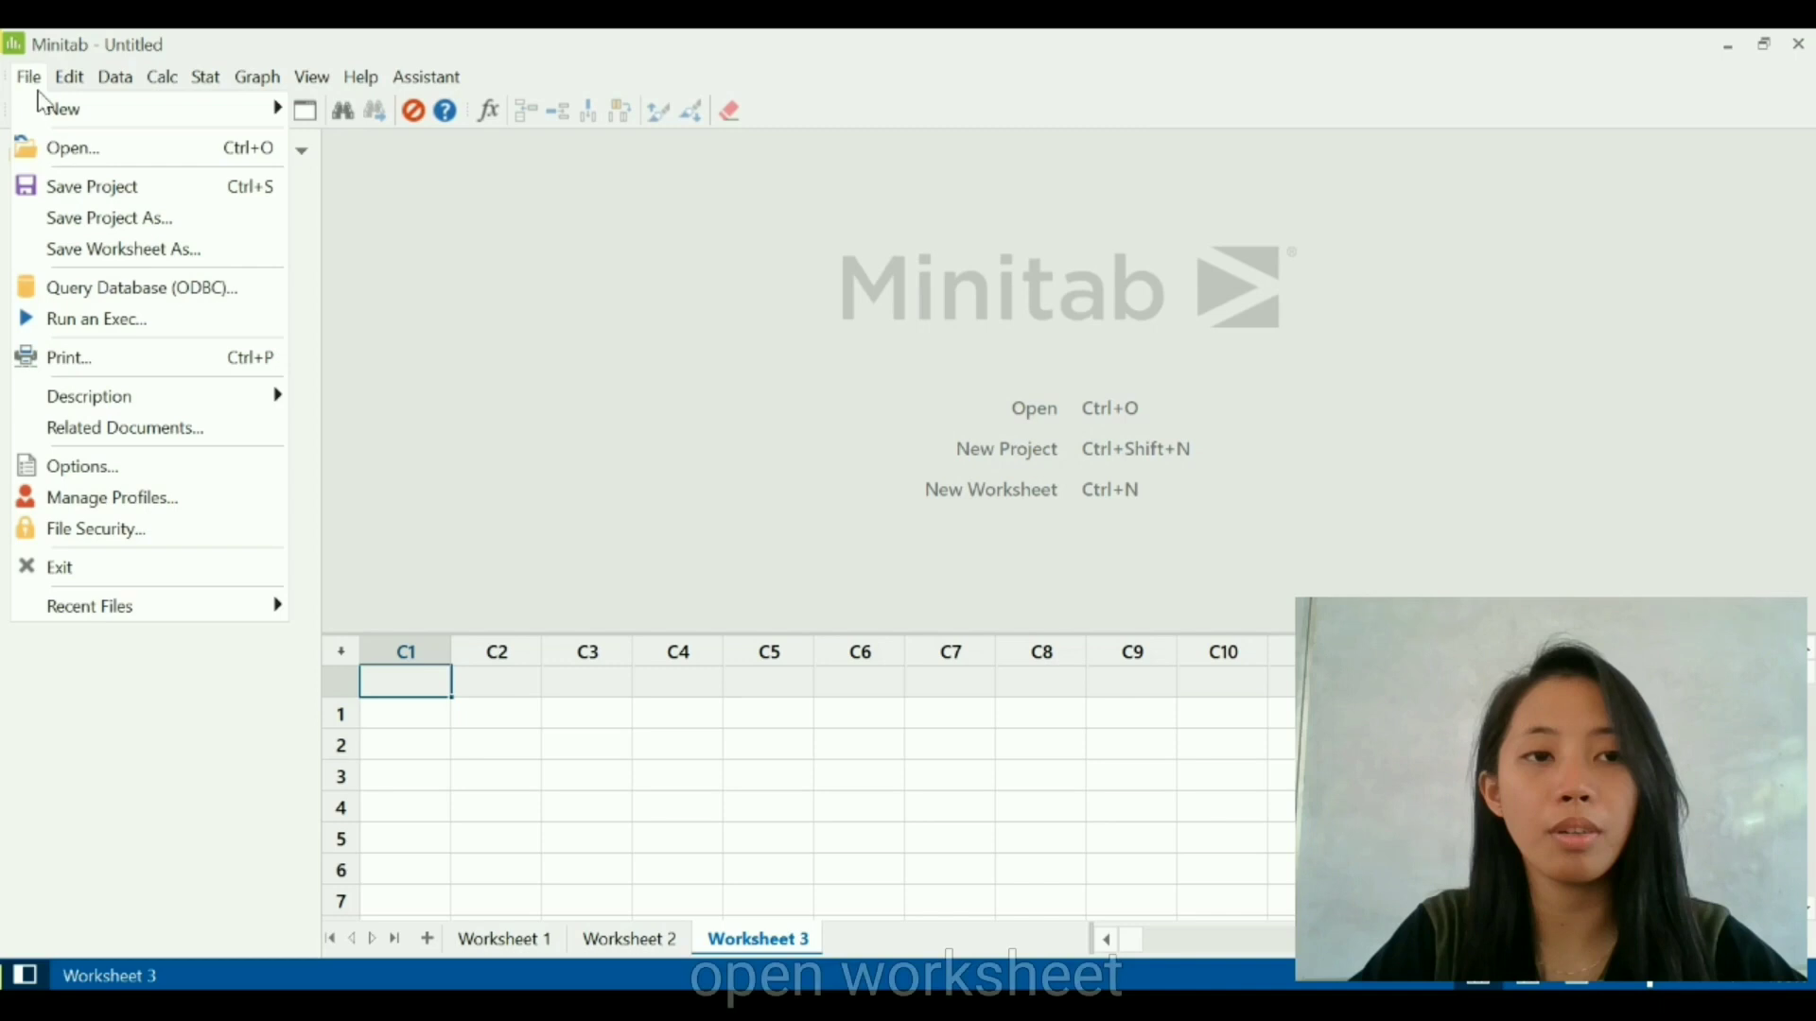
{"action": "left_click", "coordinate": [98, 159]}
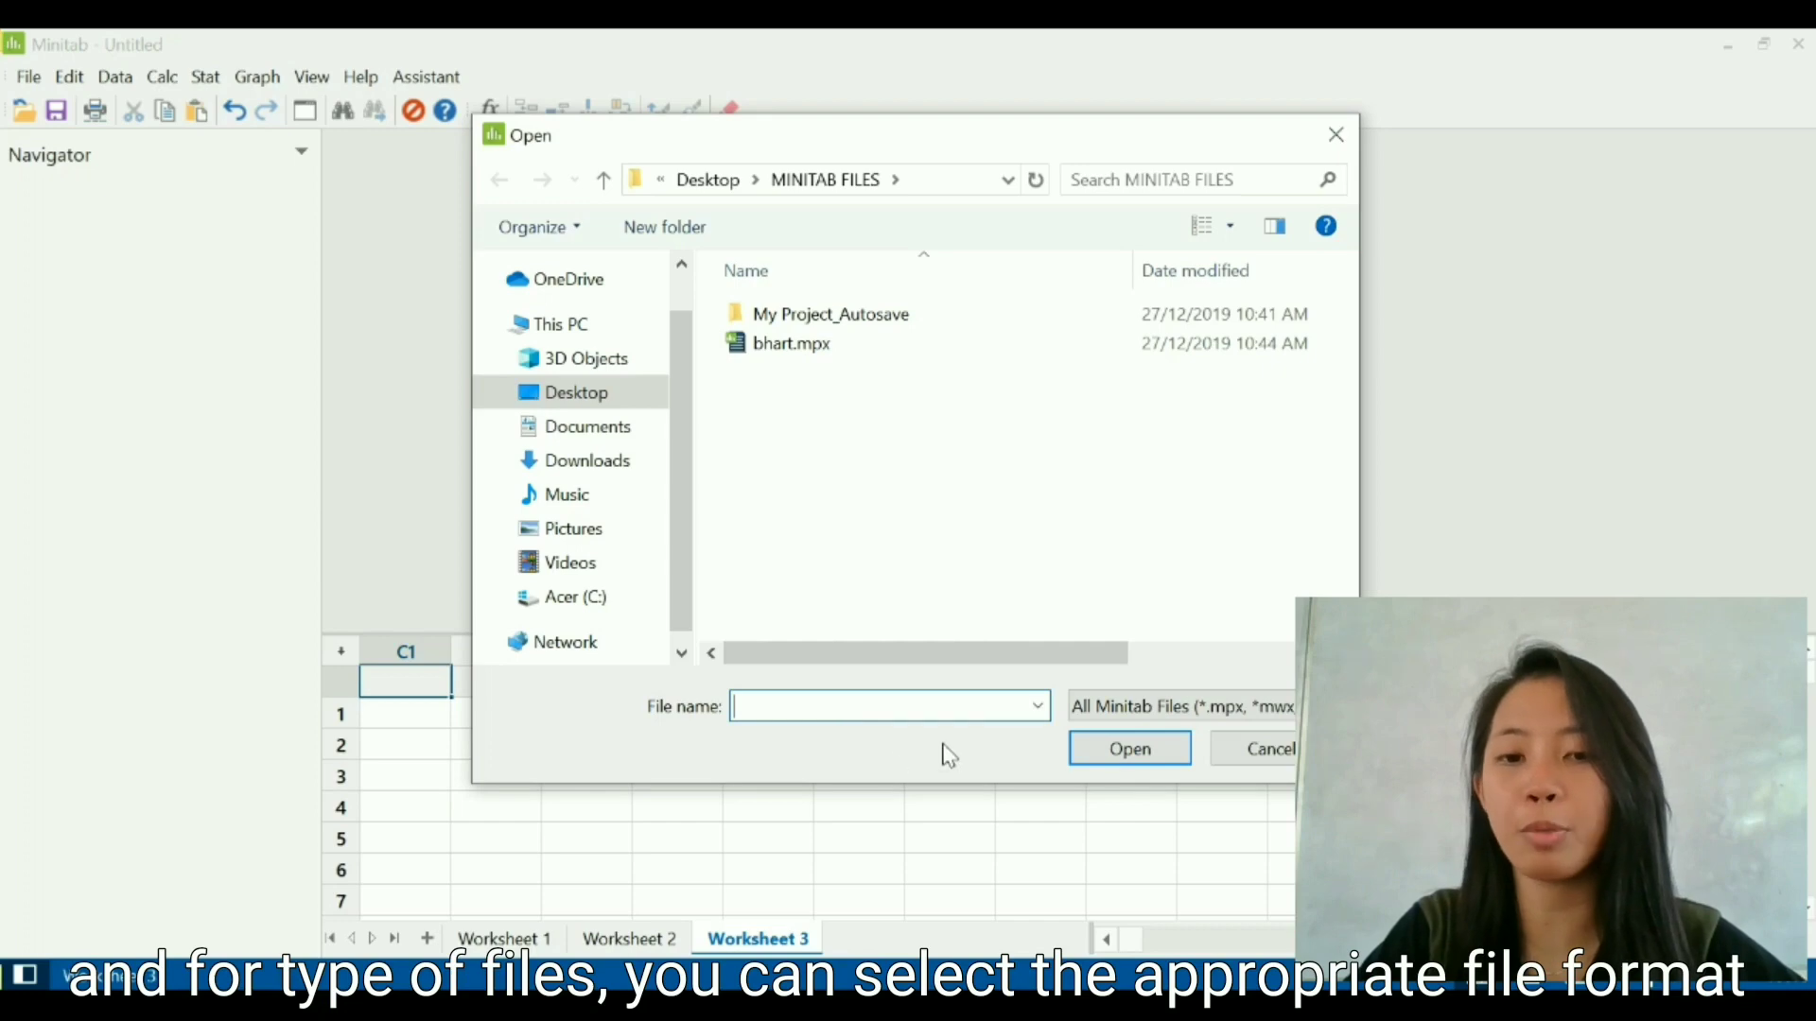
{"action": "left_click", "coordinate": [1100, 711]}
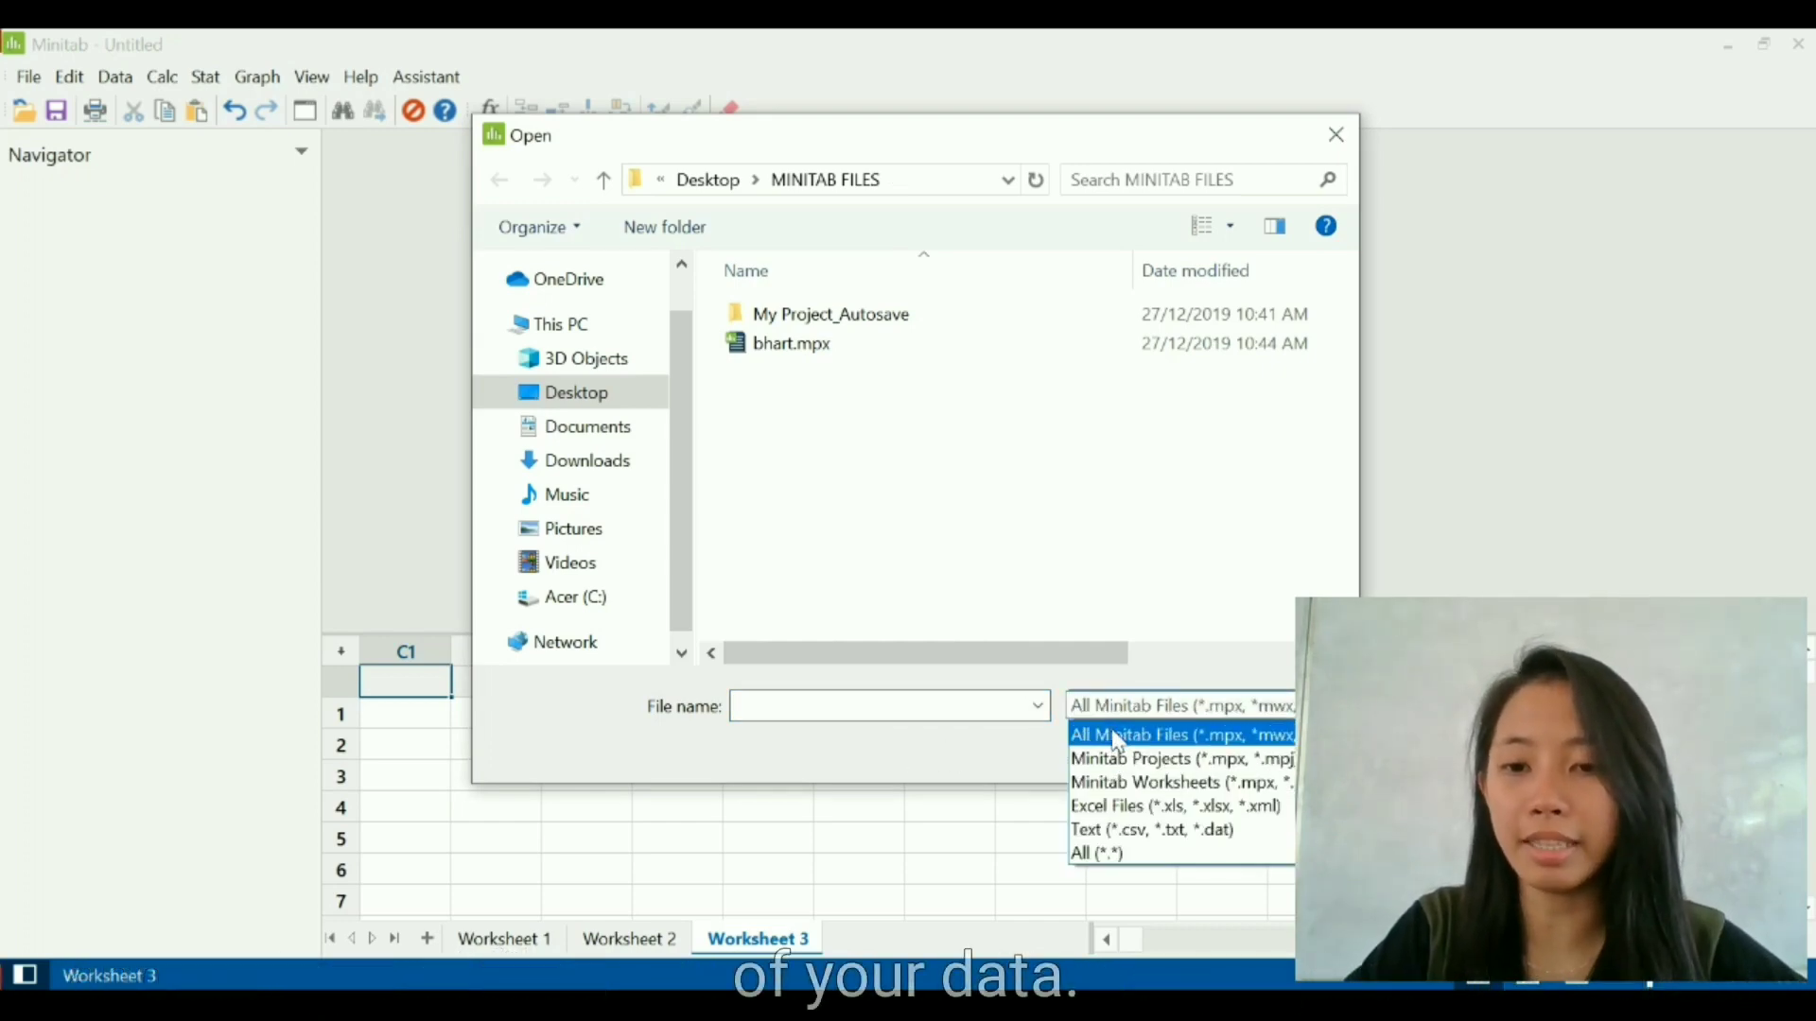
{"action": "left_click", "coordinate": [1112, 734]}
{"action": "left_click", "coordinate": [1242, 759]}
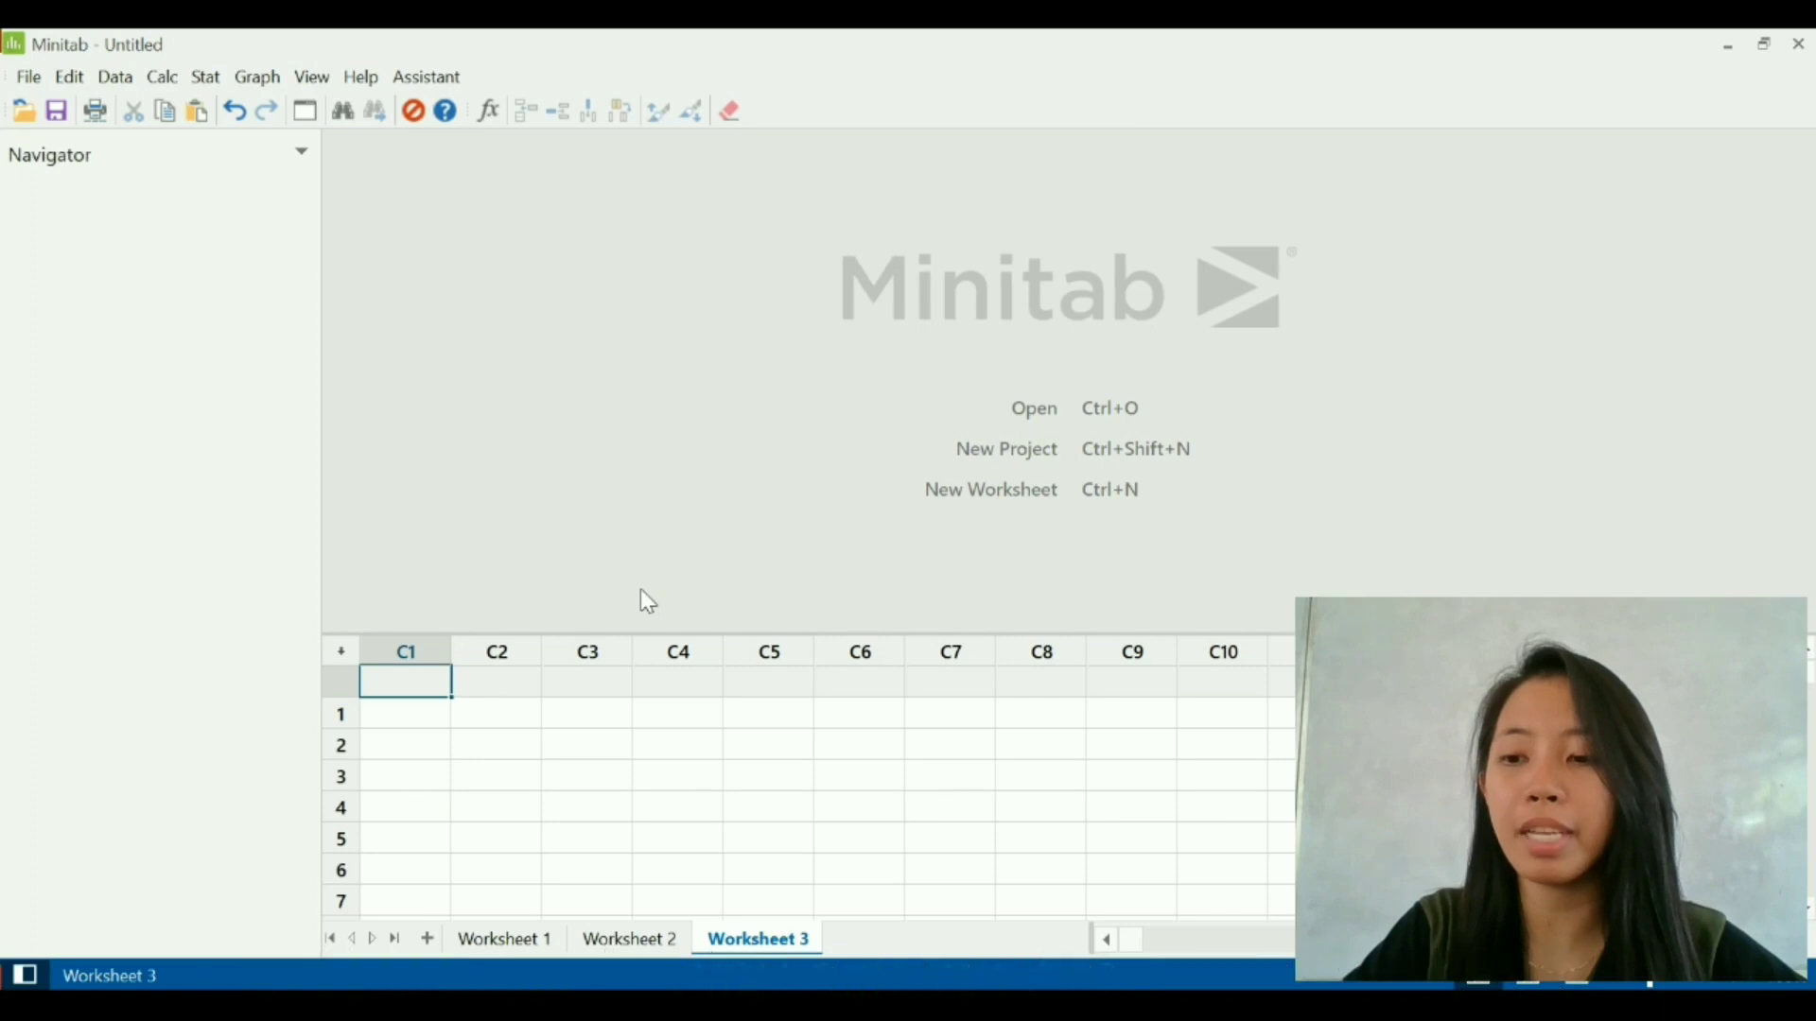
- Start an ODBC database query and view the machine data sources available for import
{"action": "left_click", "coordinate": [36, 80]}
{"action": "left_click", "coordinate": [172, 297]}
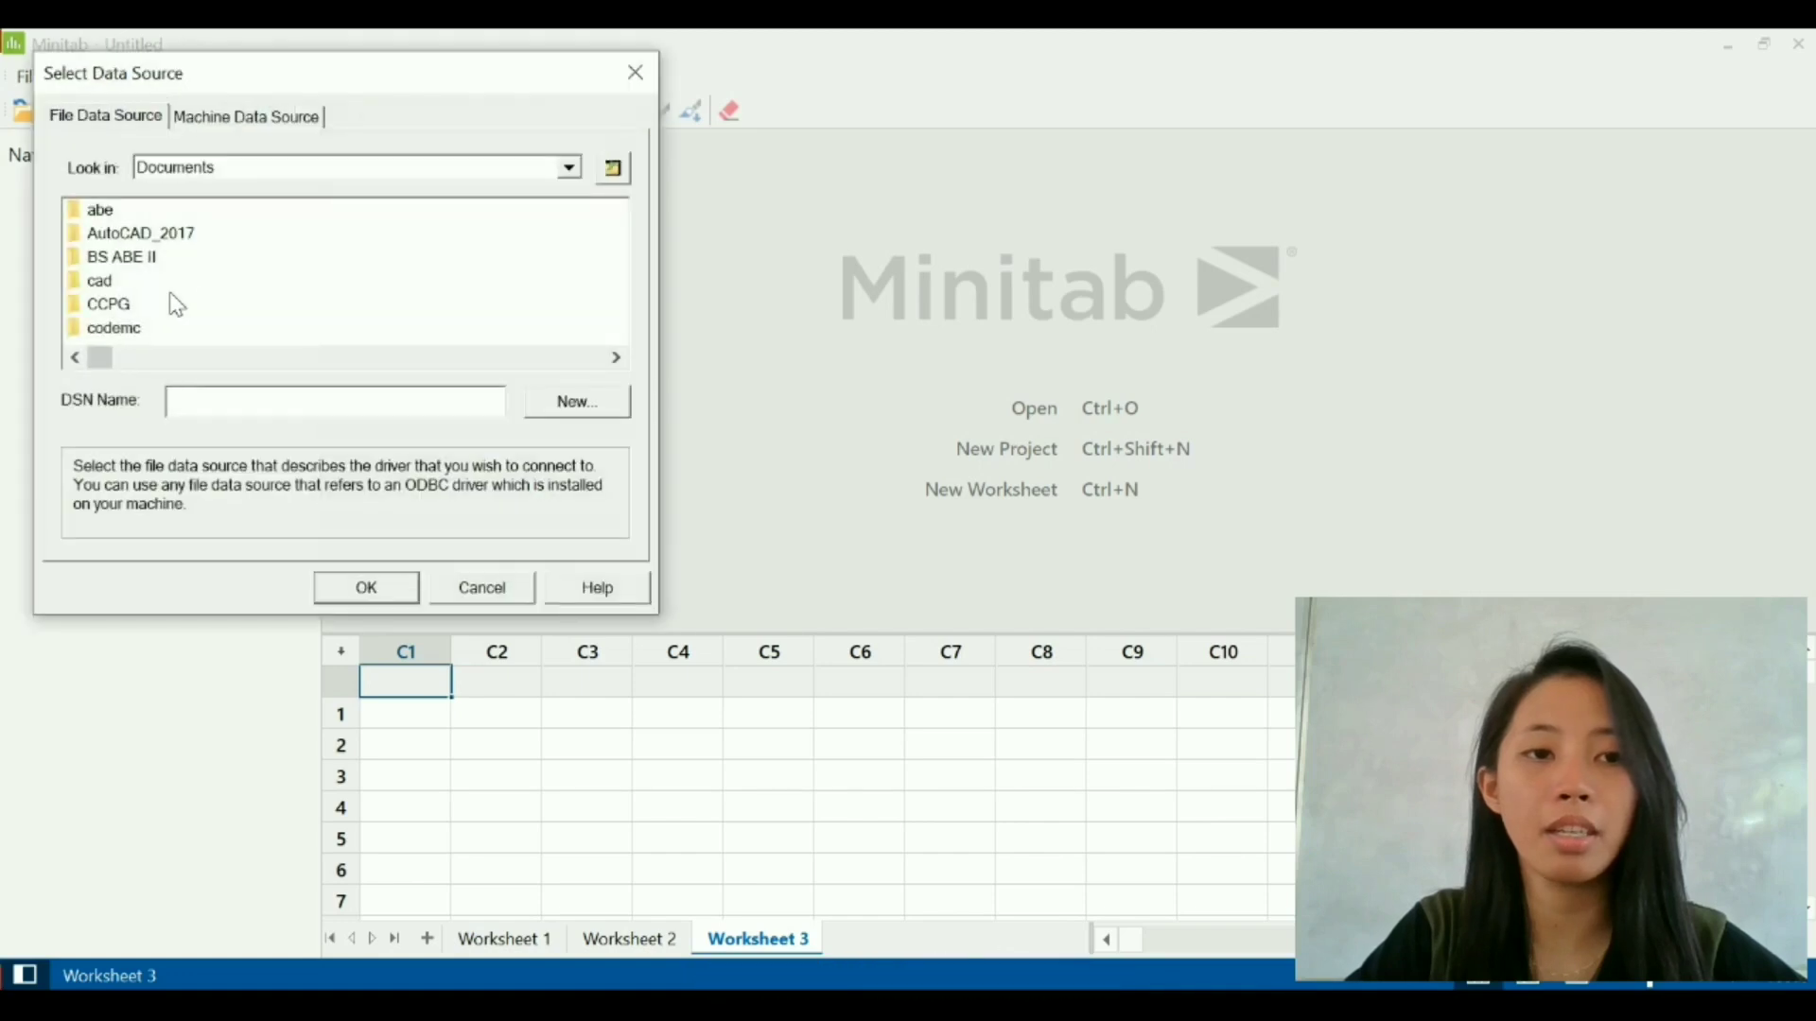
{"action": "left_click", "coordinate": [242, 117]}
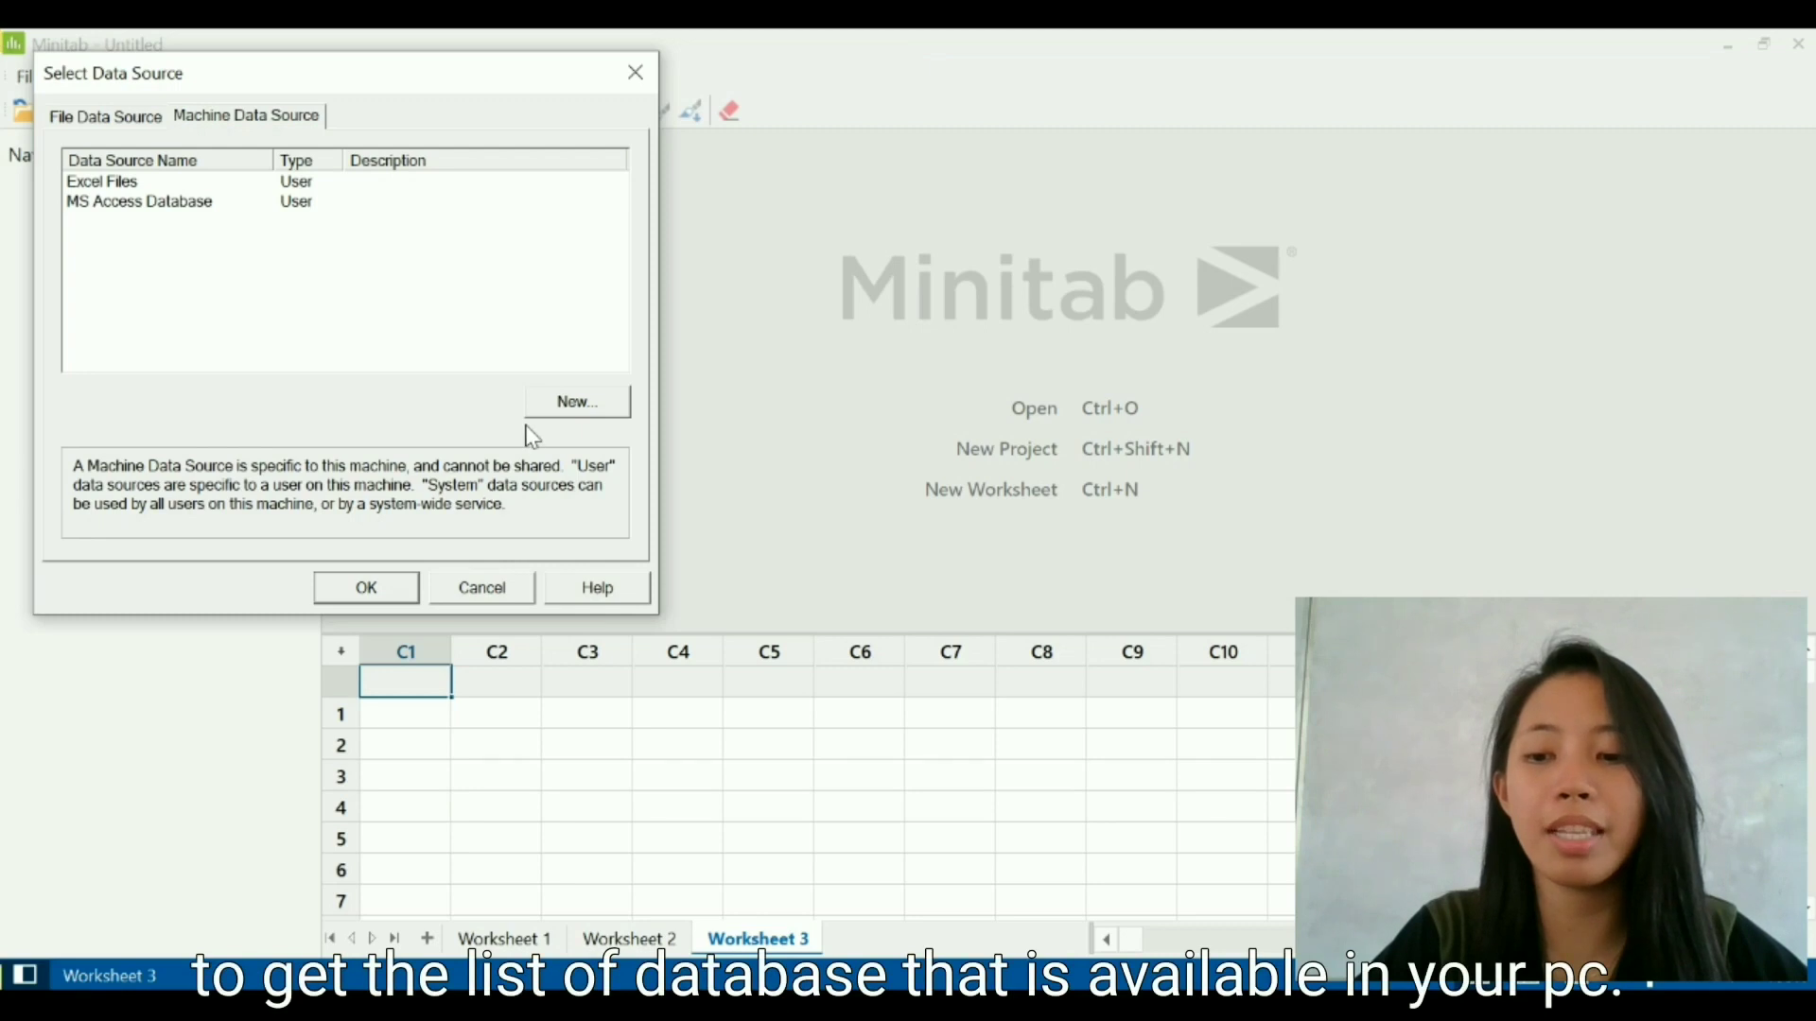
{"action": "left_click", "coordinate": [368, 588]}
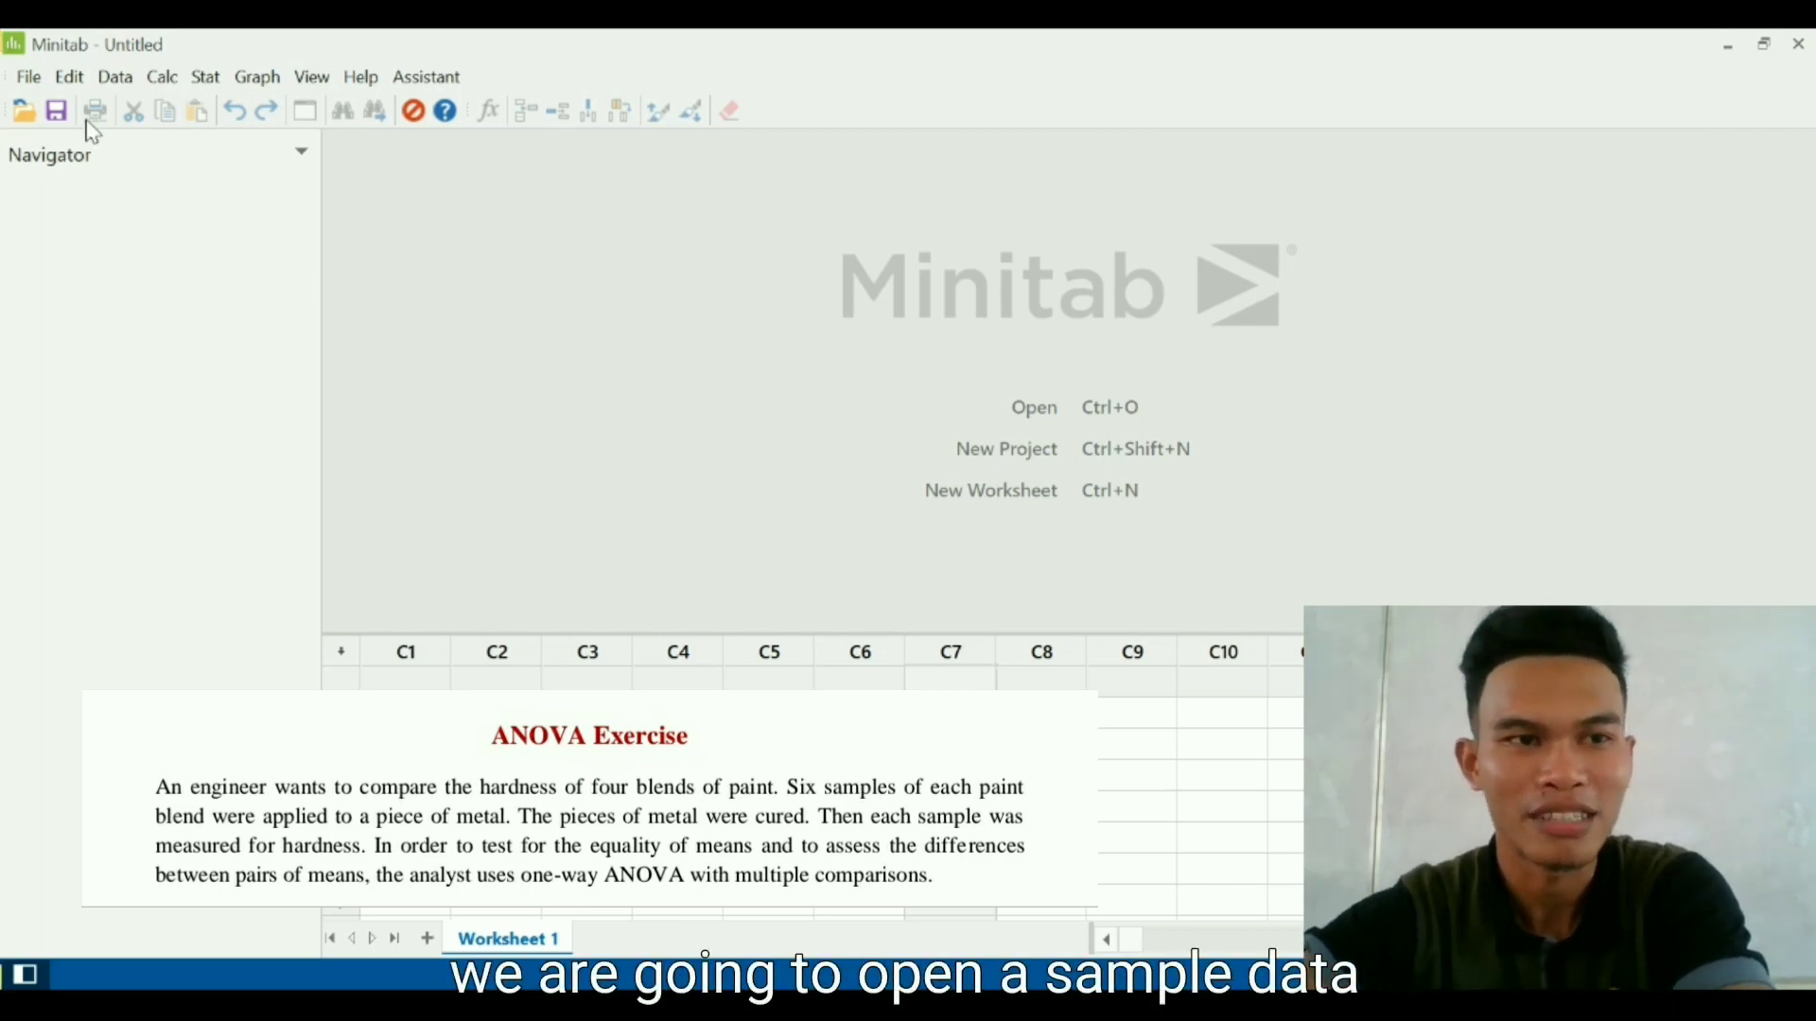
- Open the sample worksheet PaintHardness.MTW from the Desktop folder
{"action": "left_click", "coordinate": [24, 112]}
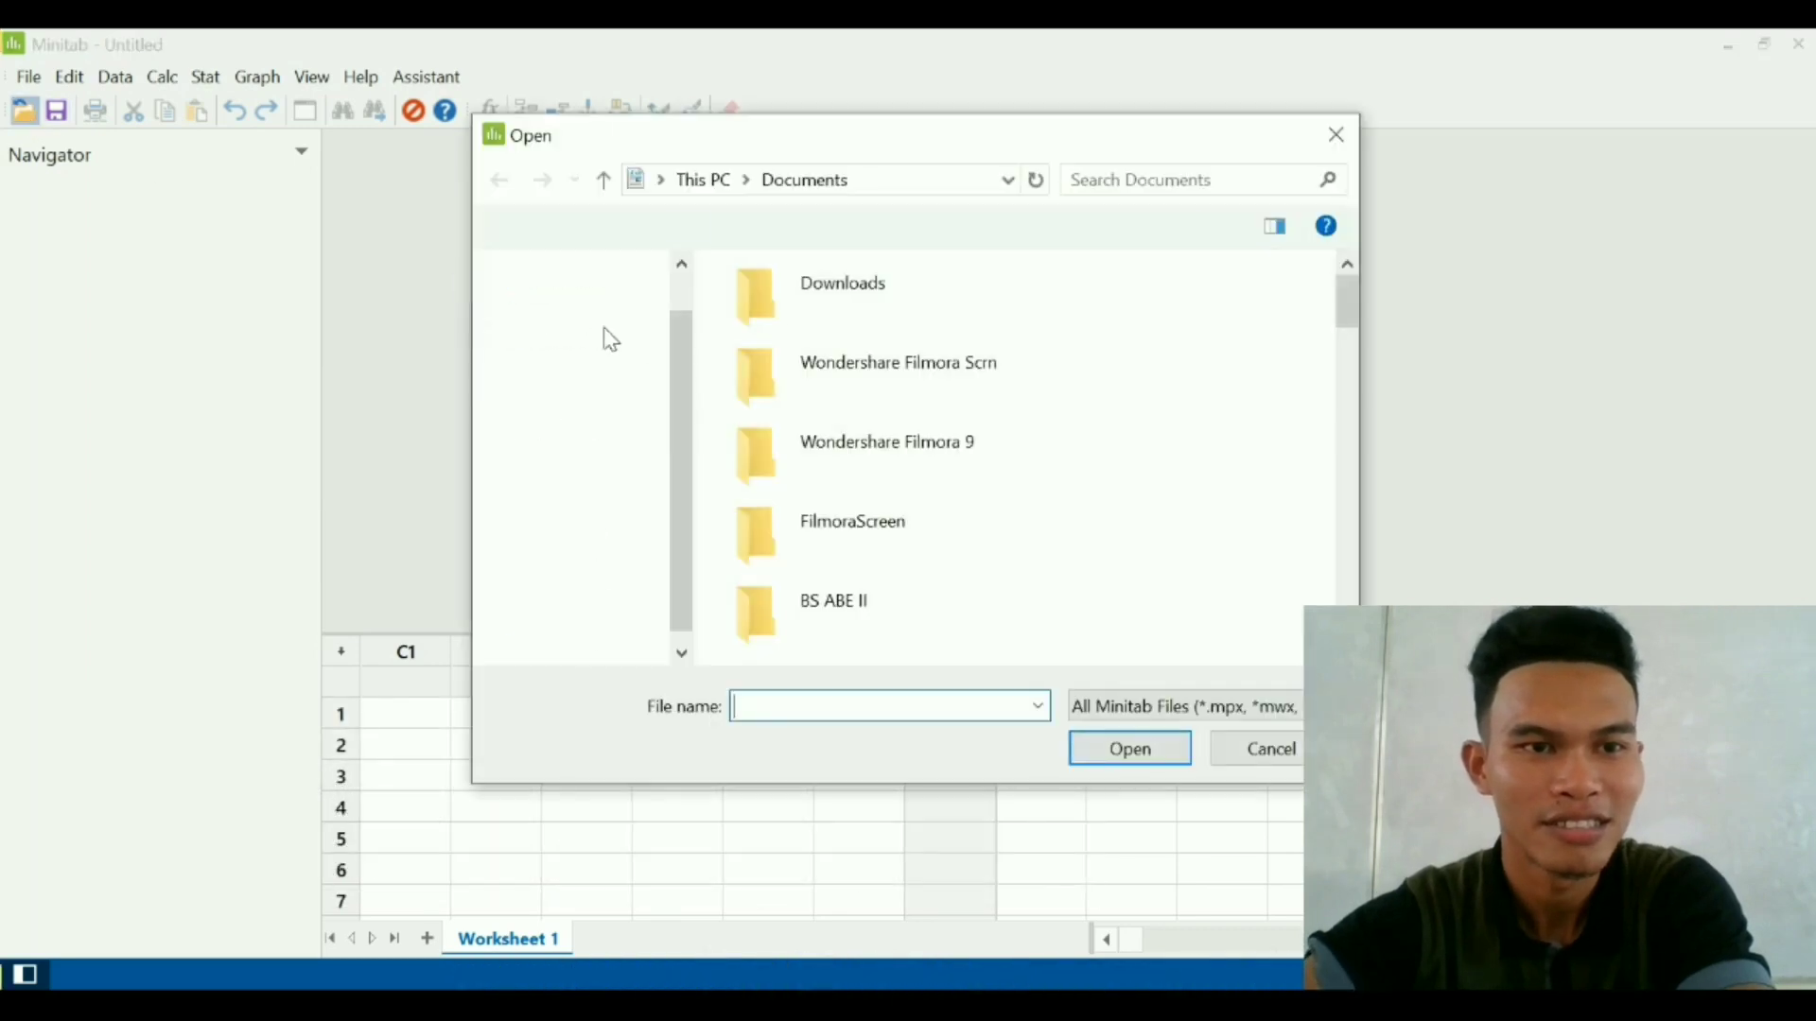
{"action": "left_click", "coordinate": [609, 406]}
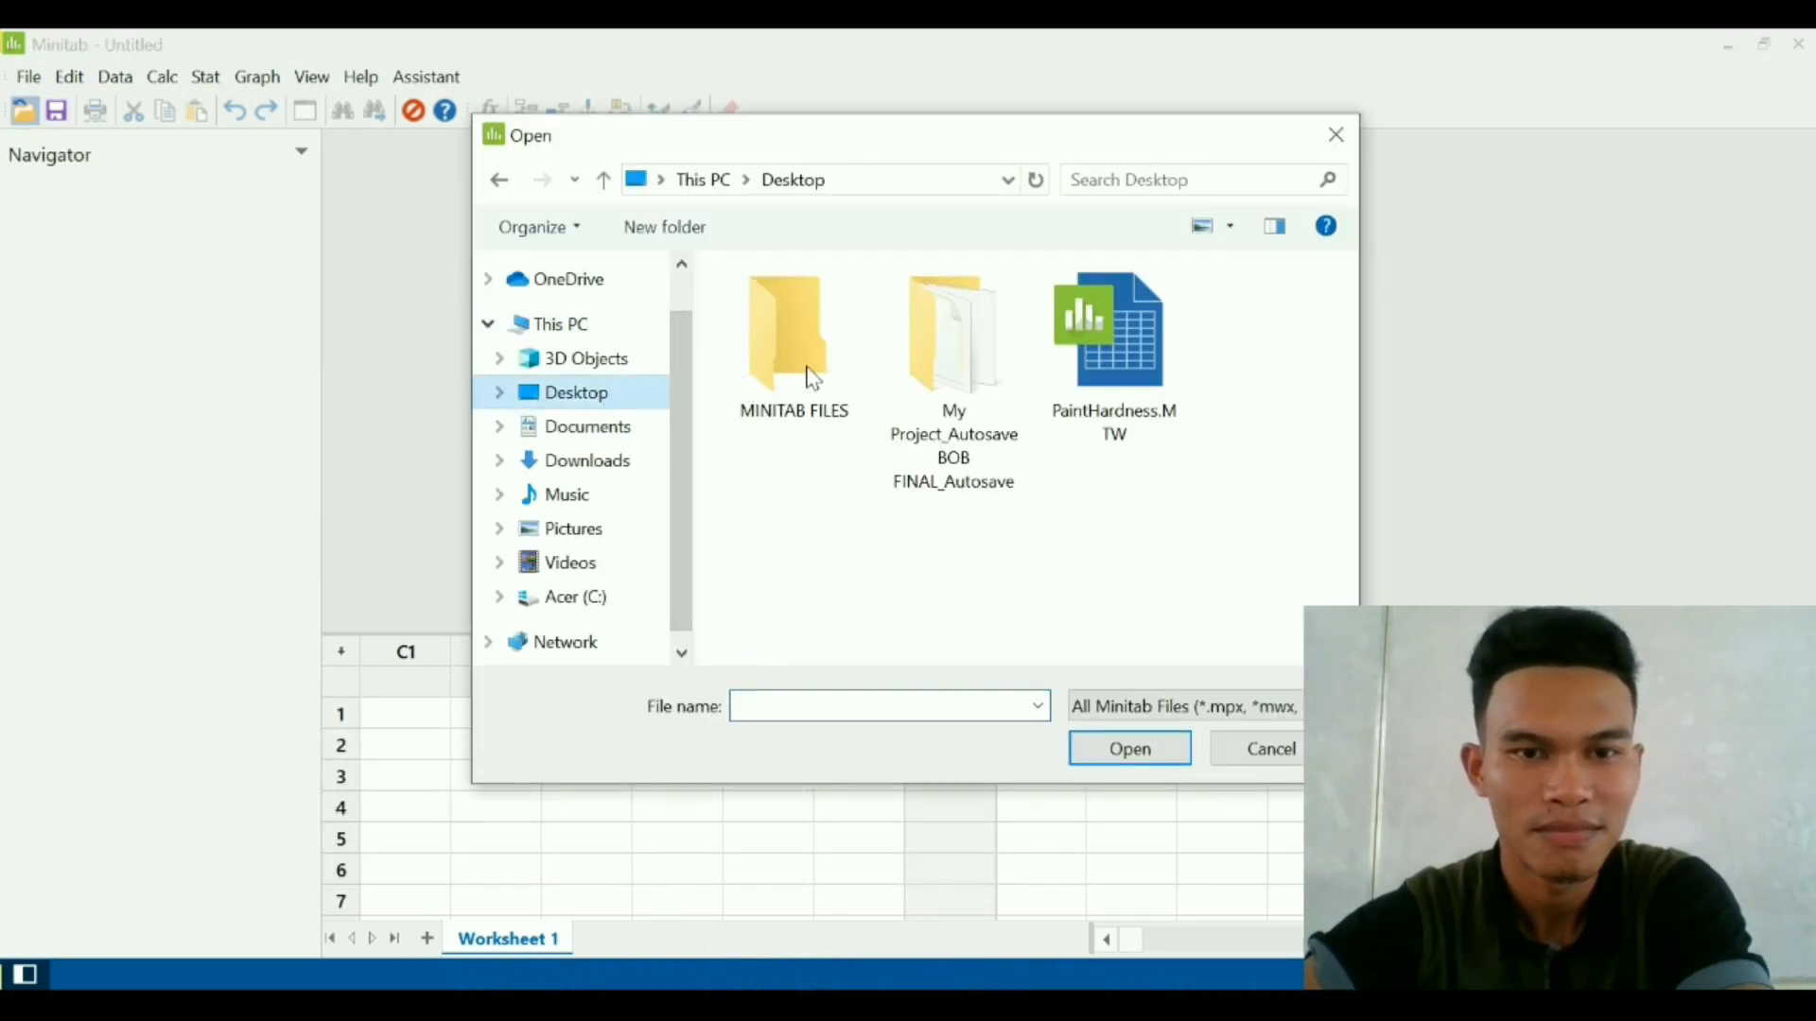
{"action": "double_click", "coordinate": [1108, 388]}
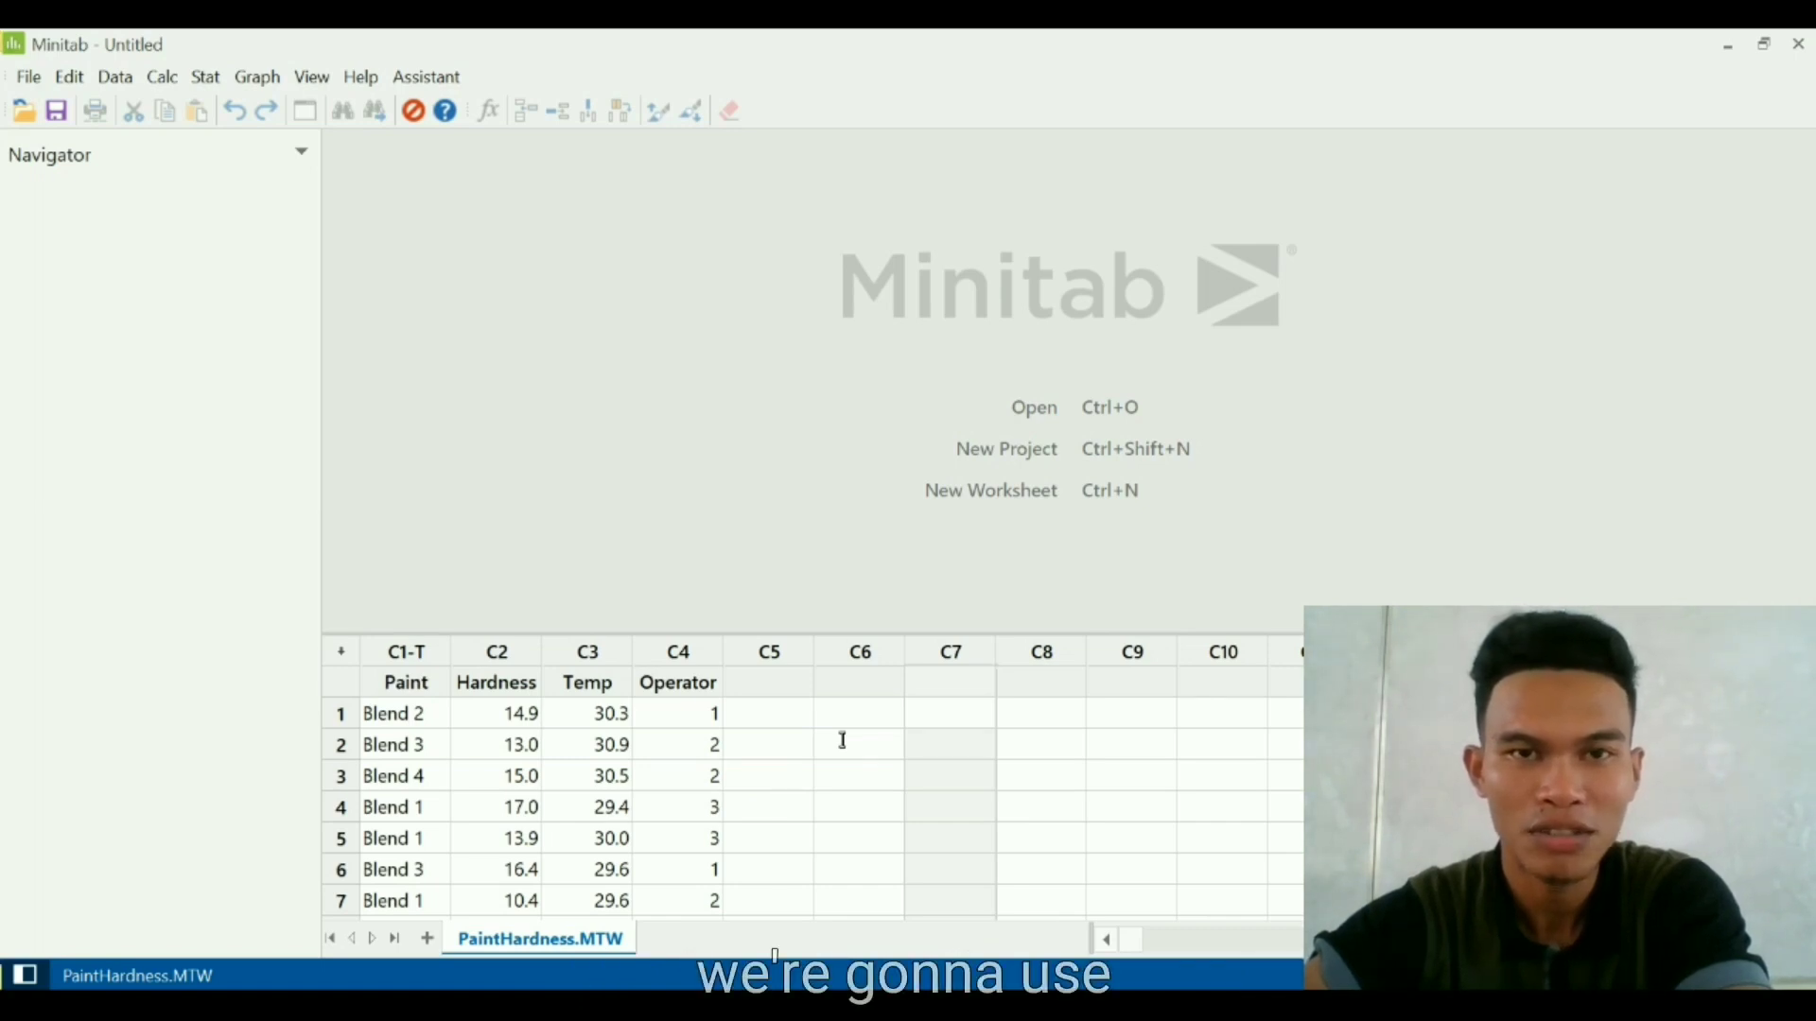
- Set up a one-way ANOVA with Hardness as the response and Paint as the factor
{"action": "left_click", "coordinate": [214, 82]}
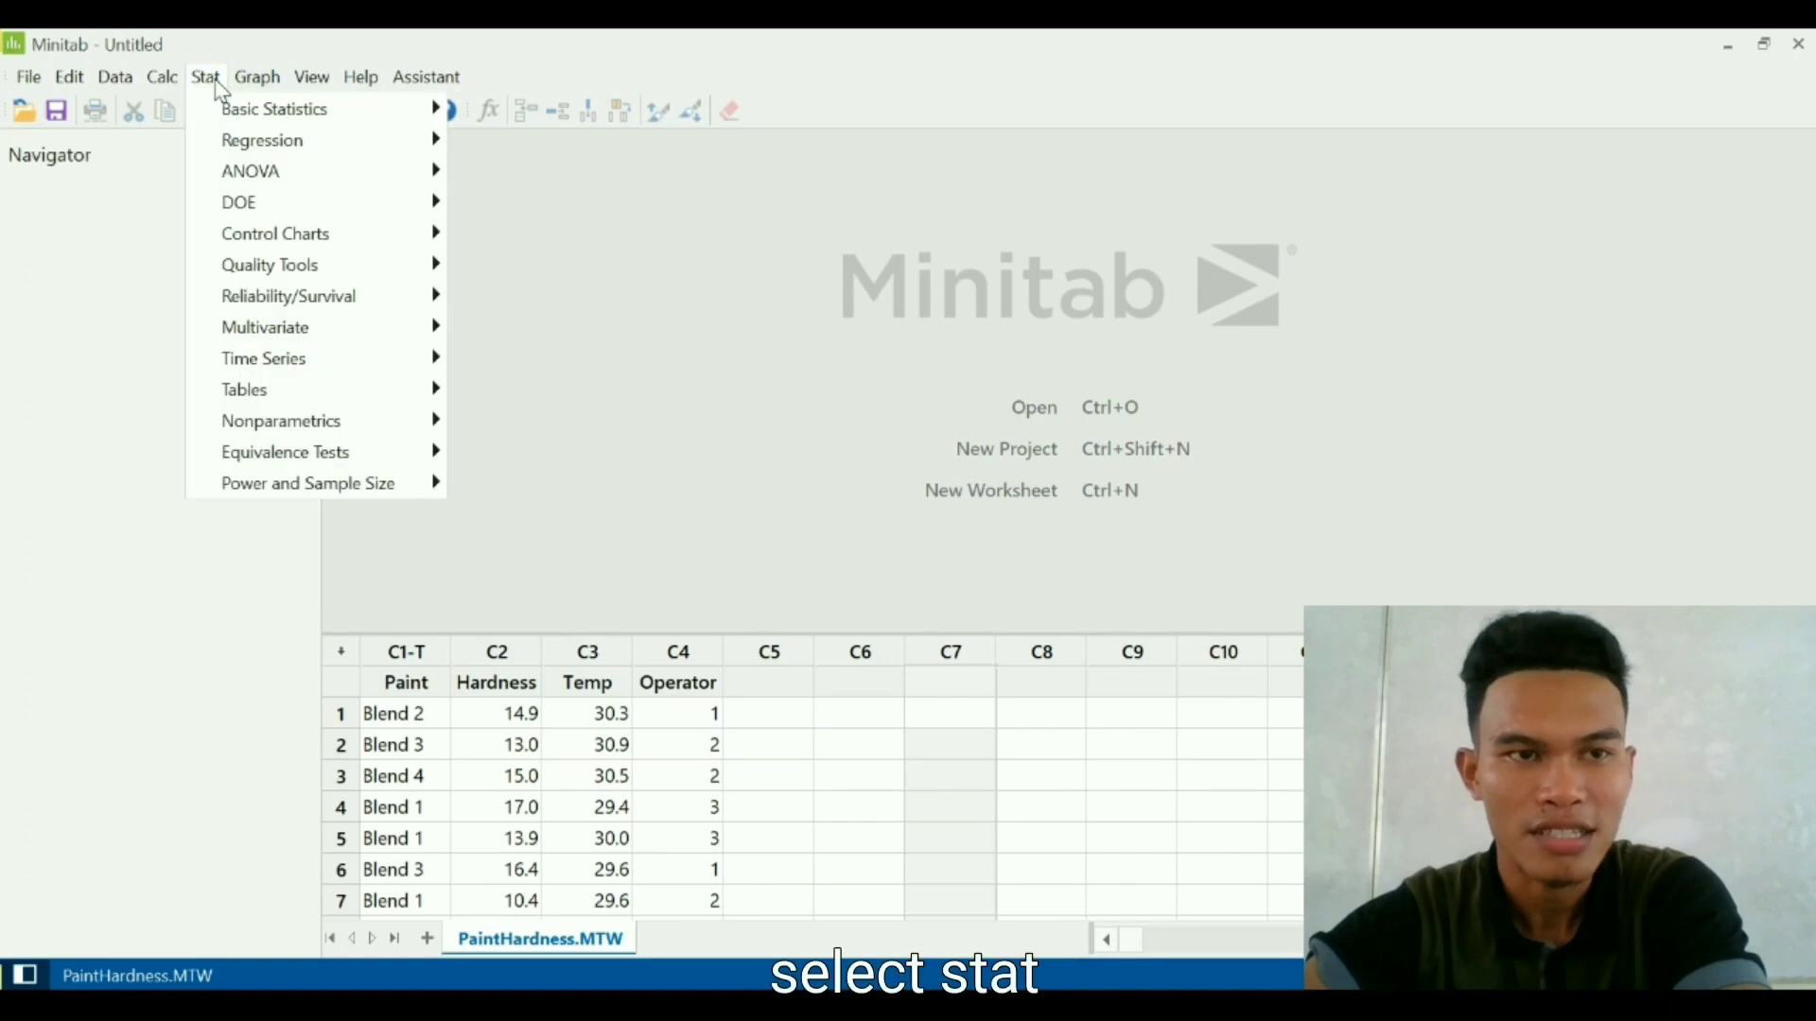
{"action": "mouse_move", "coordinate": [385, 186]}
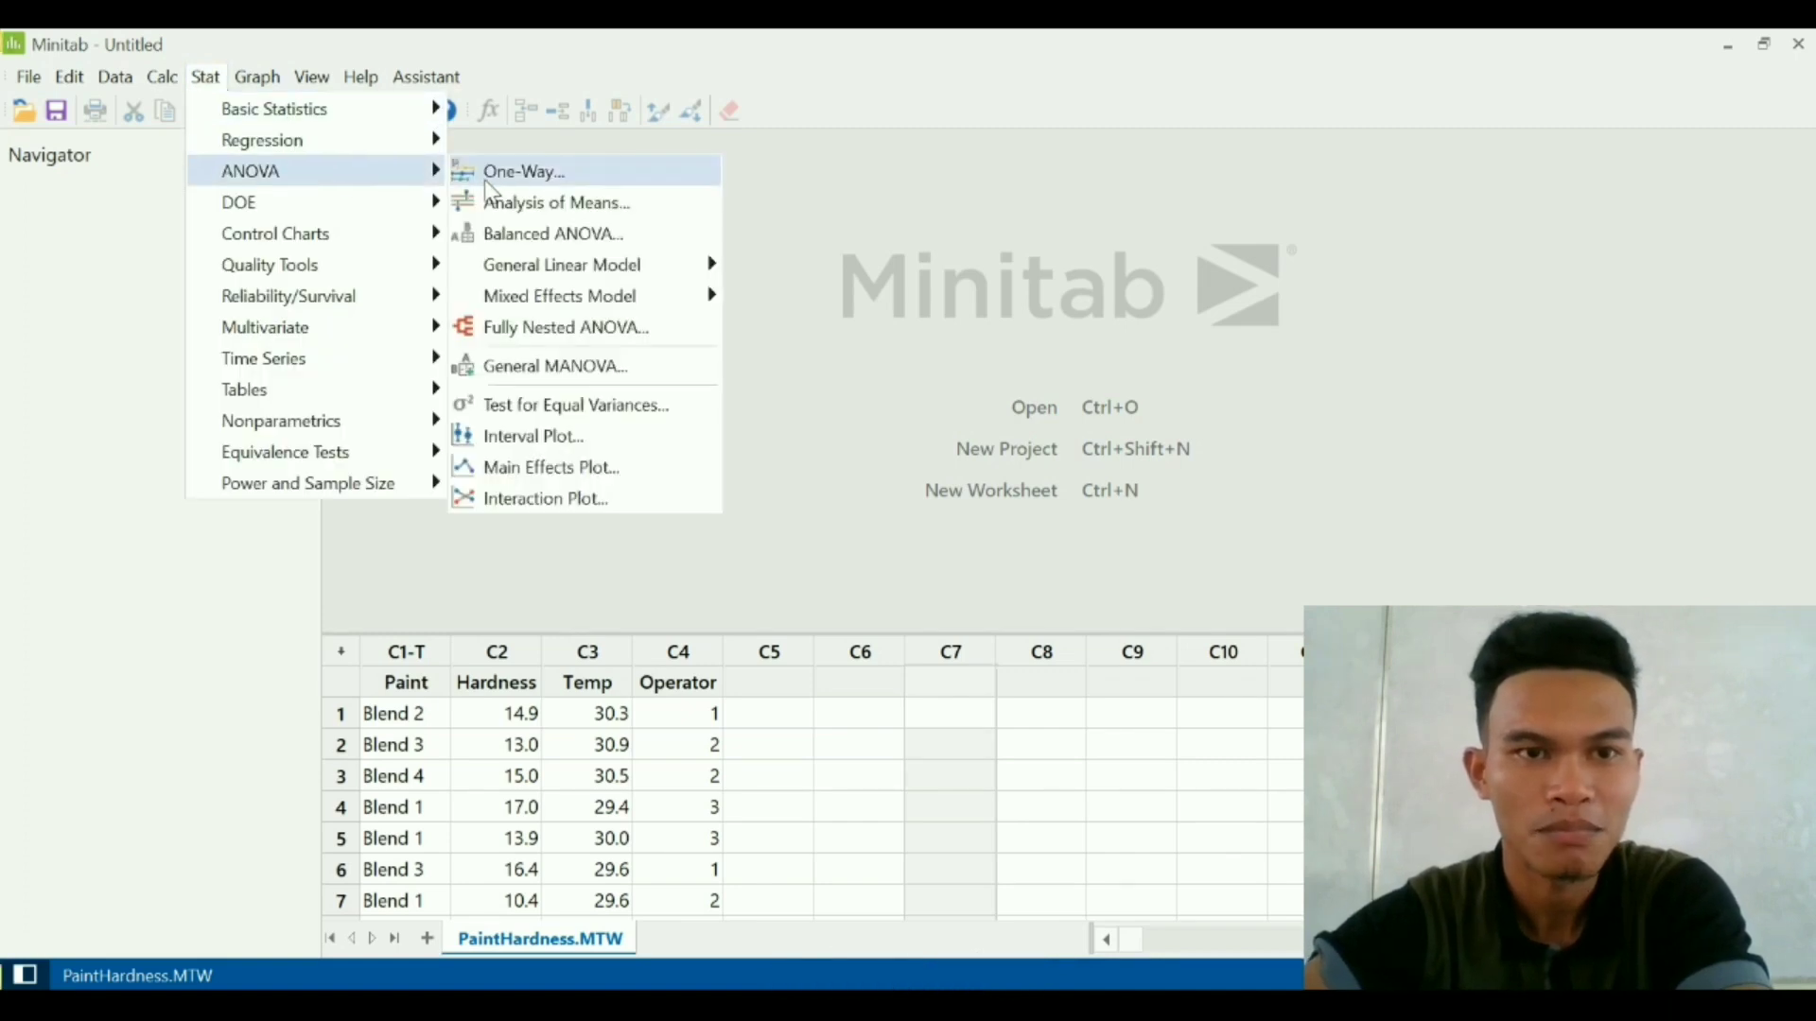
{"action": "left_click", "coordinate": [501, 187]}
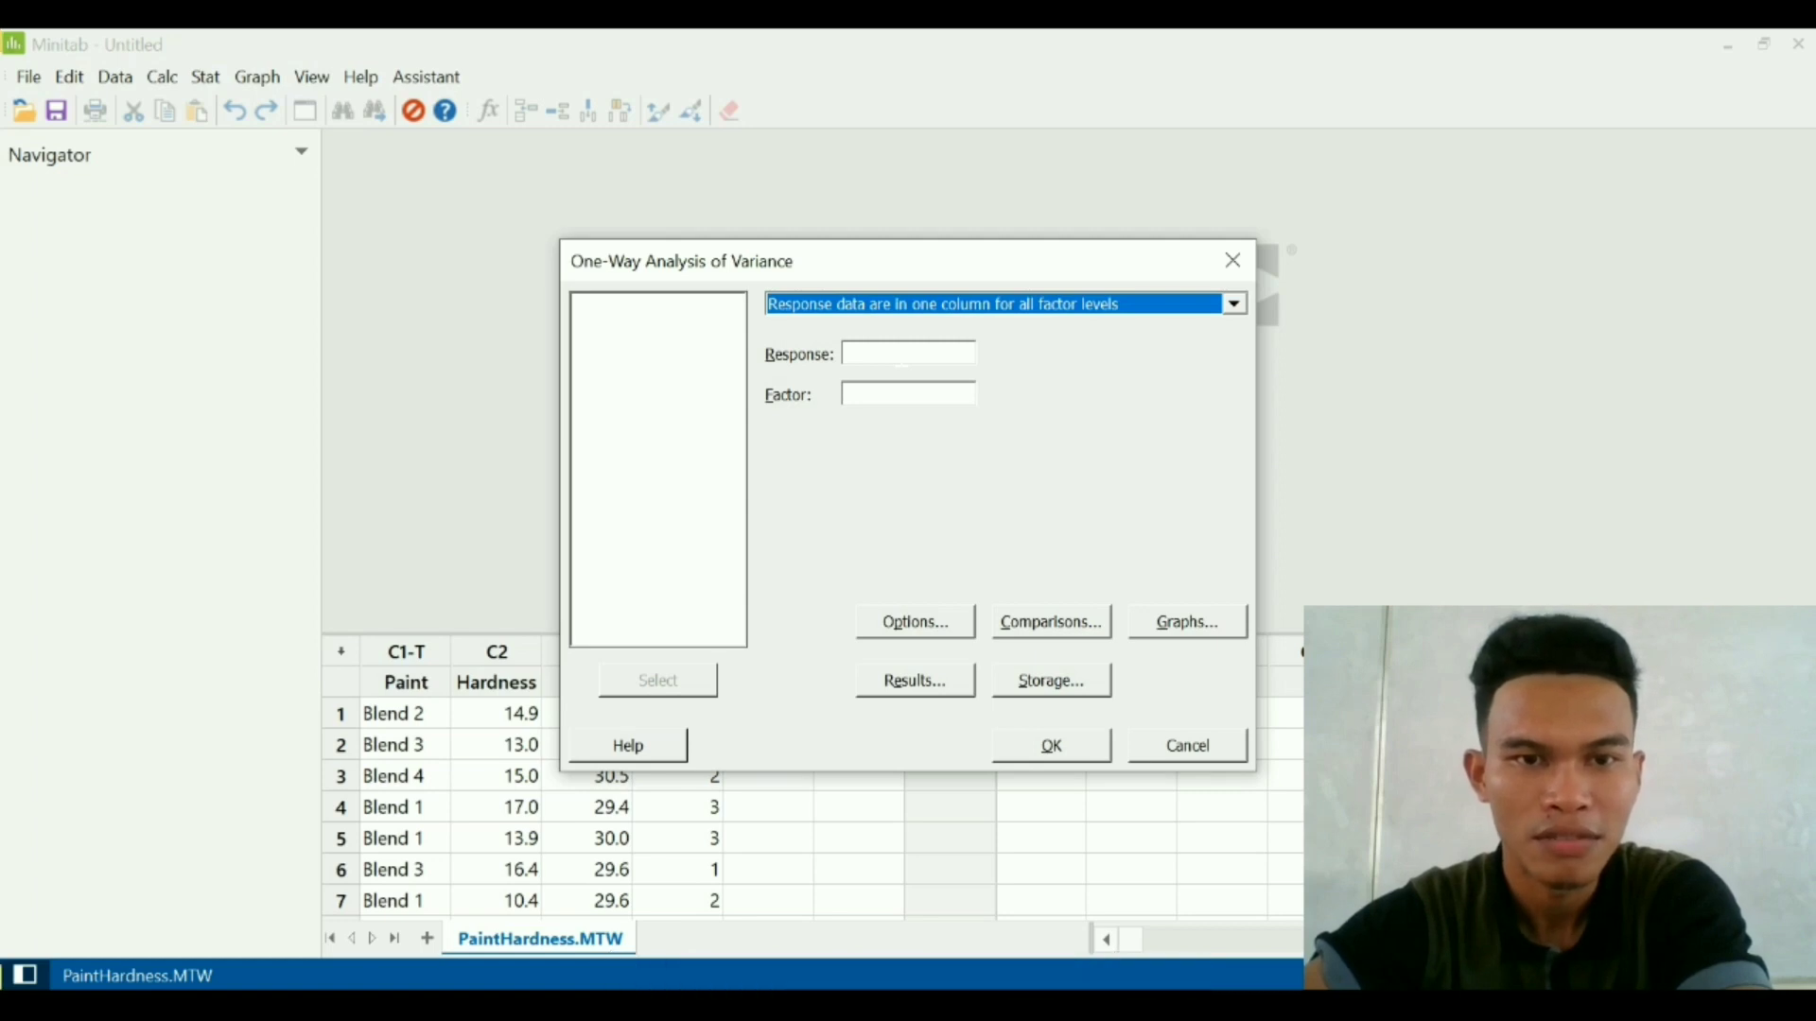
{"action": "left_click", "coordinate": [901, 355]}
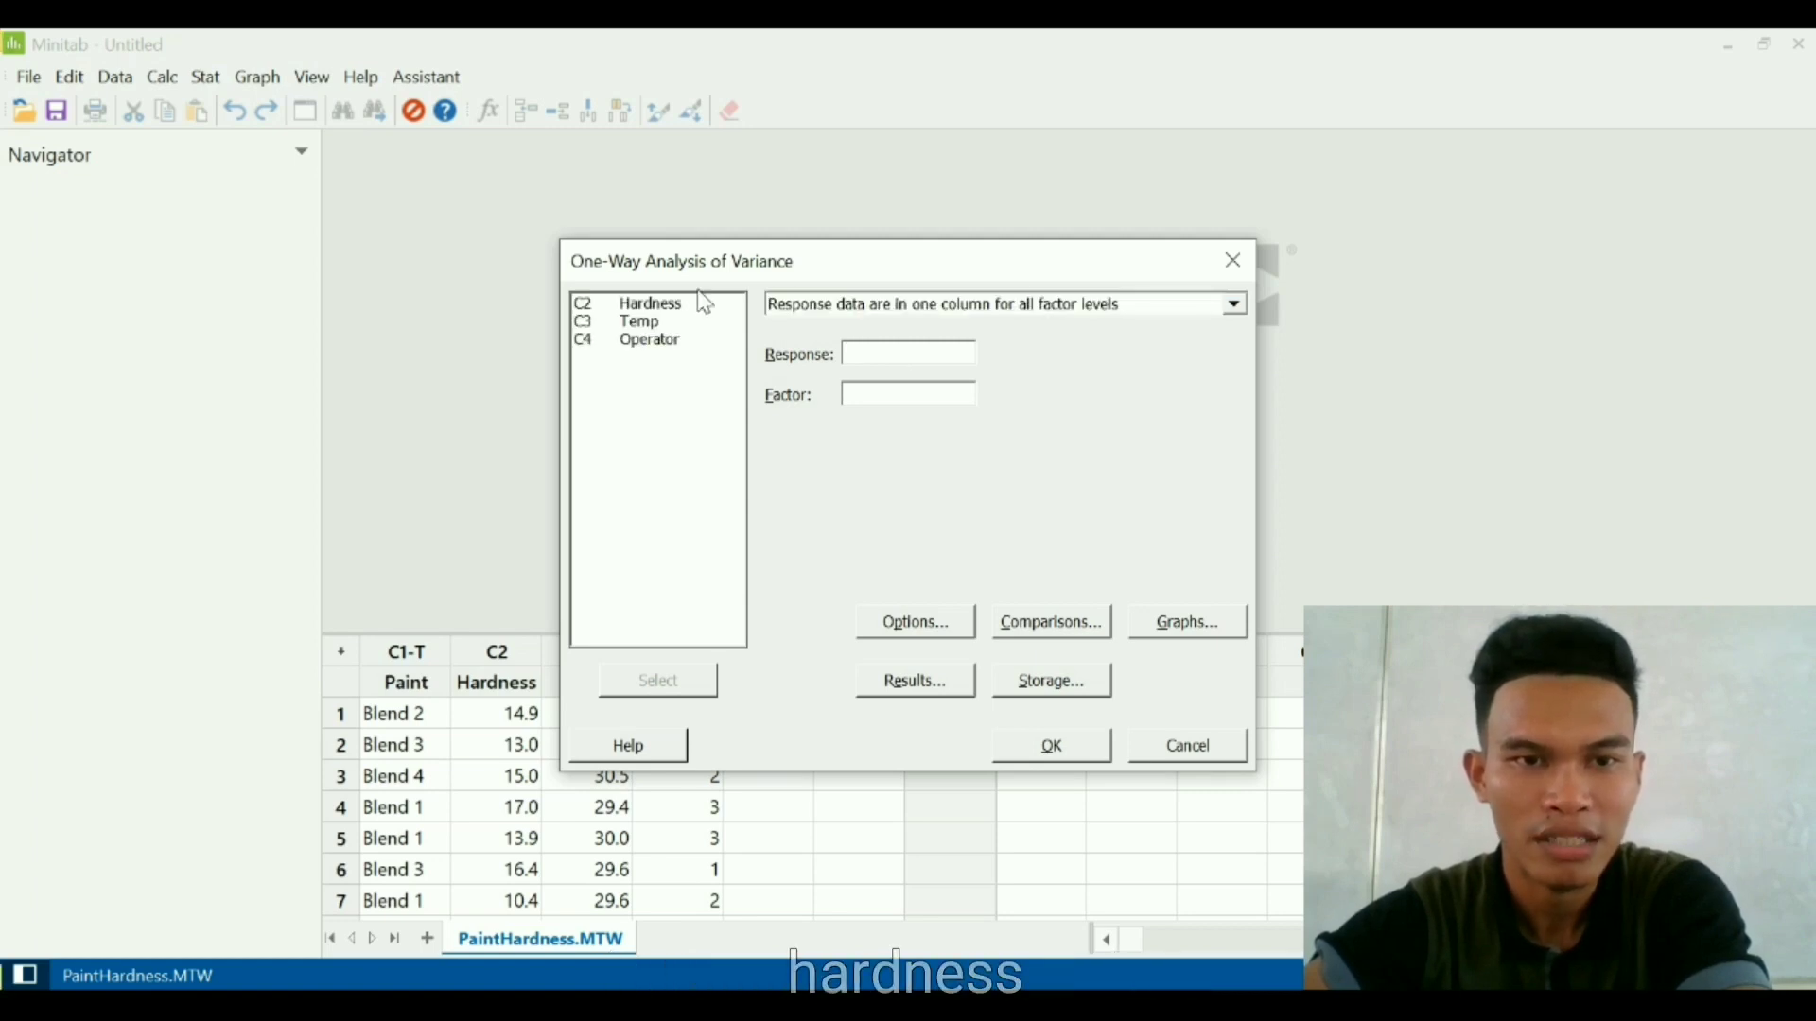
{"action": "double_click", "coordinate": [651, 303]}
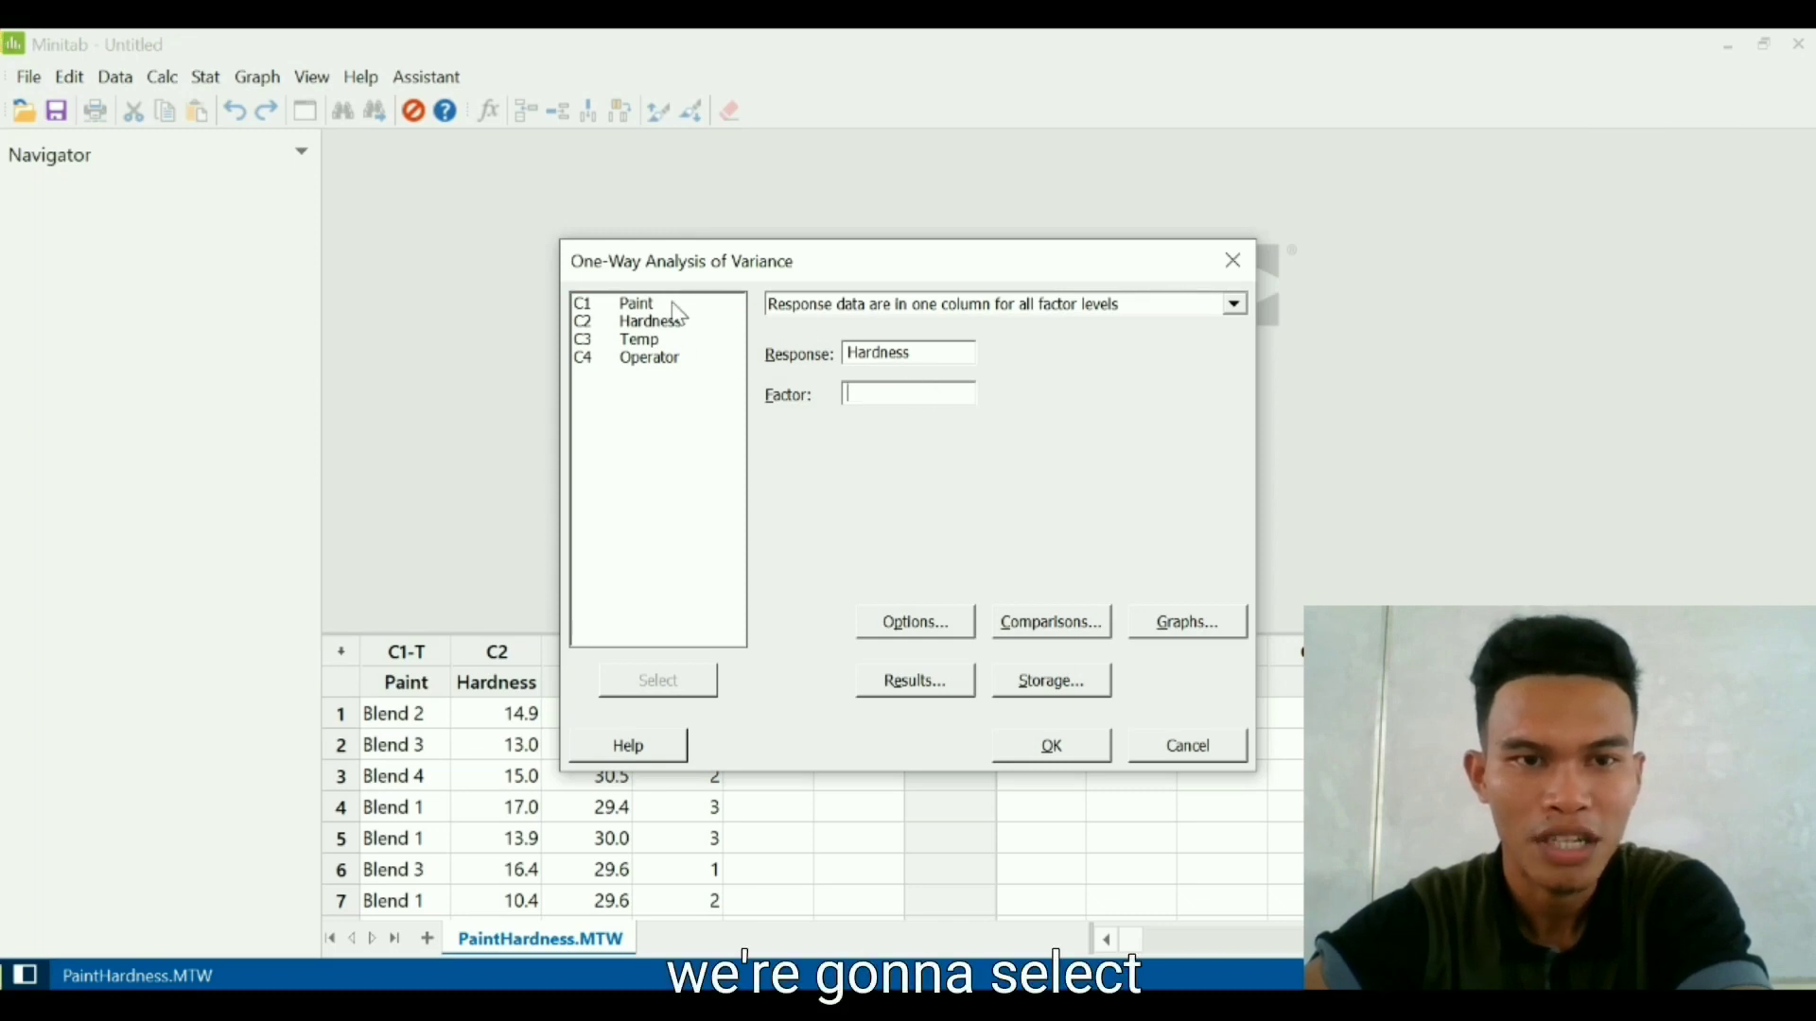
{"action": "left_click", "coordinate": [673, 304]}
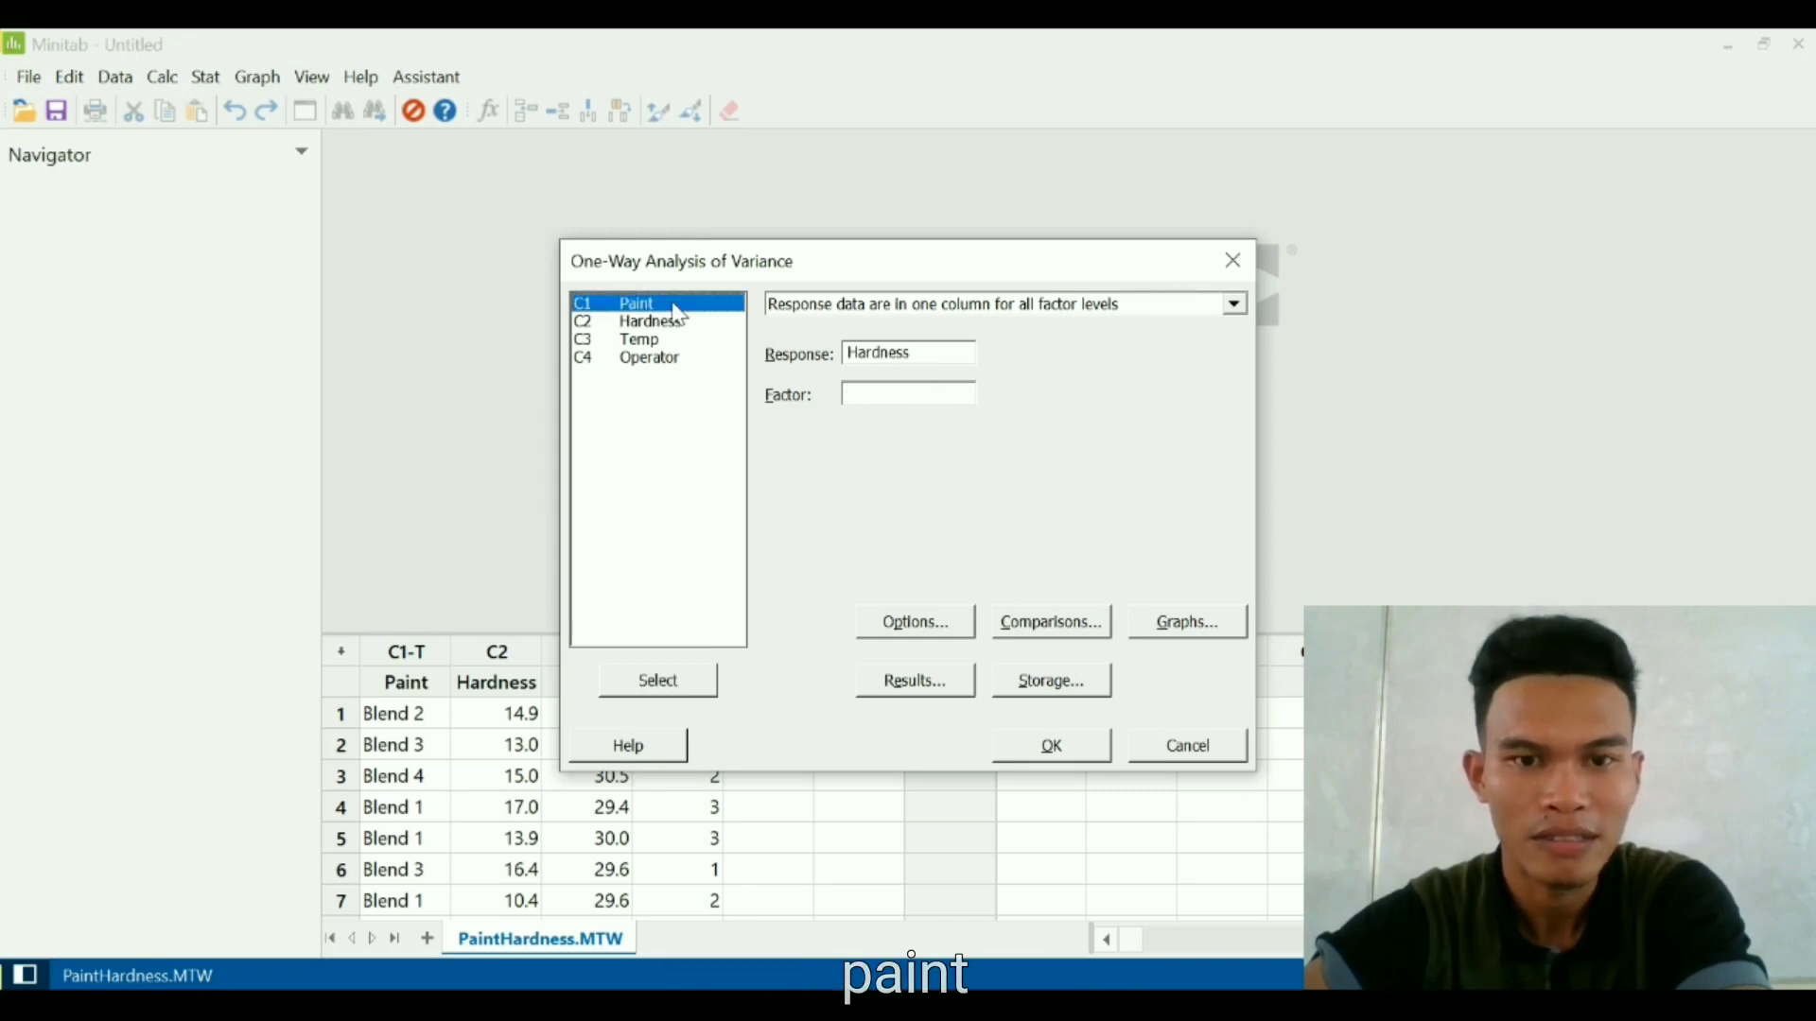
{"action": "double_click", "coordinate": [673, 305]}
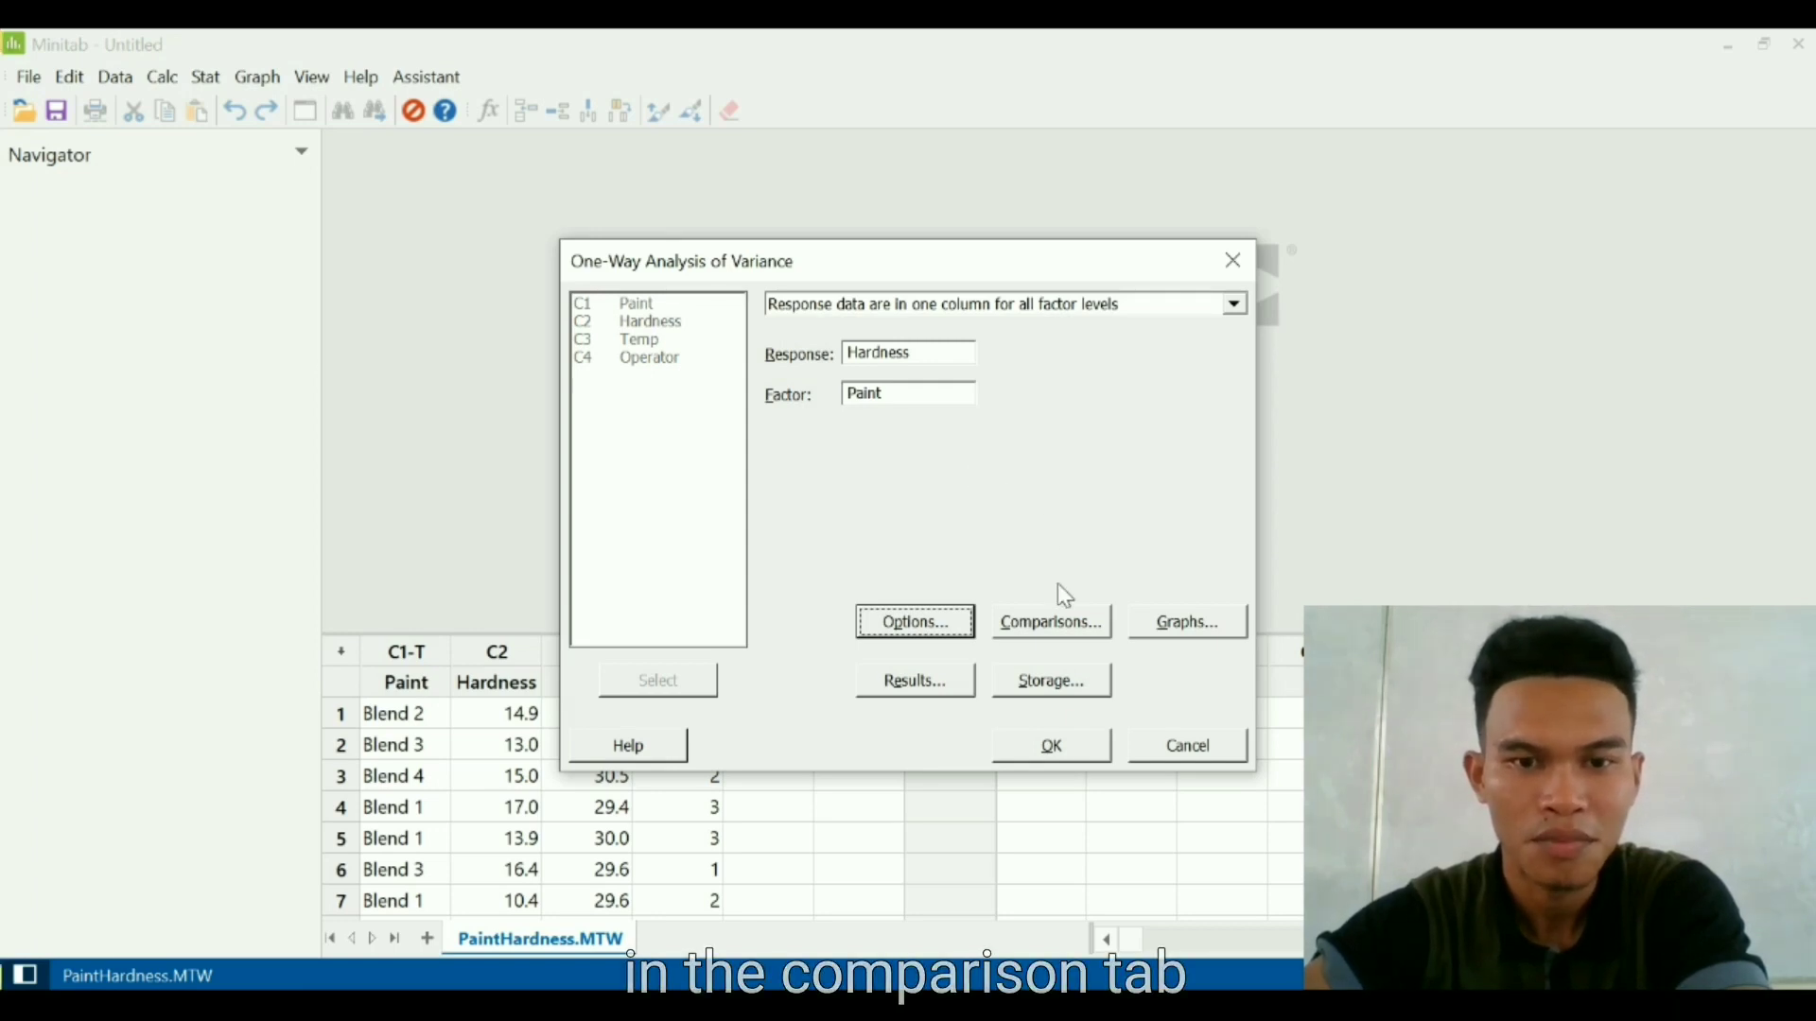
- Add Tukey comparisons to the one-way ANOVA and run the analysis
{"action": "left_click", "coordinate": [1063, 628]}
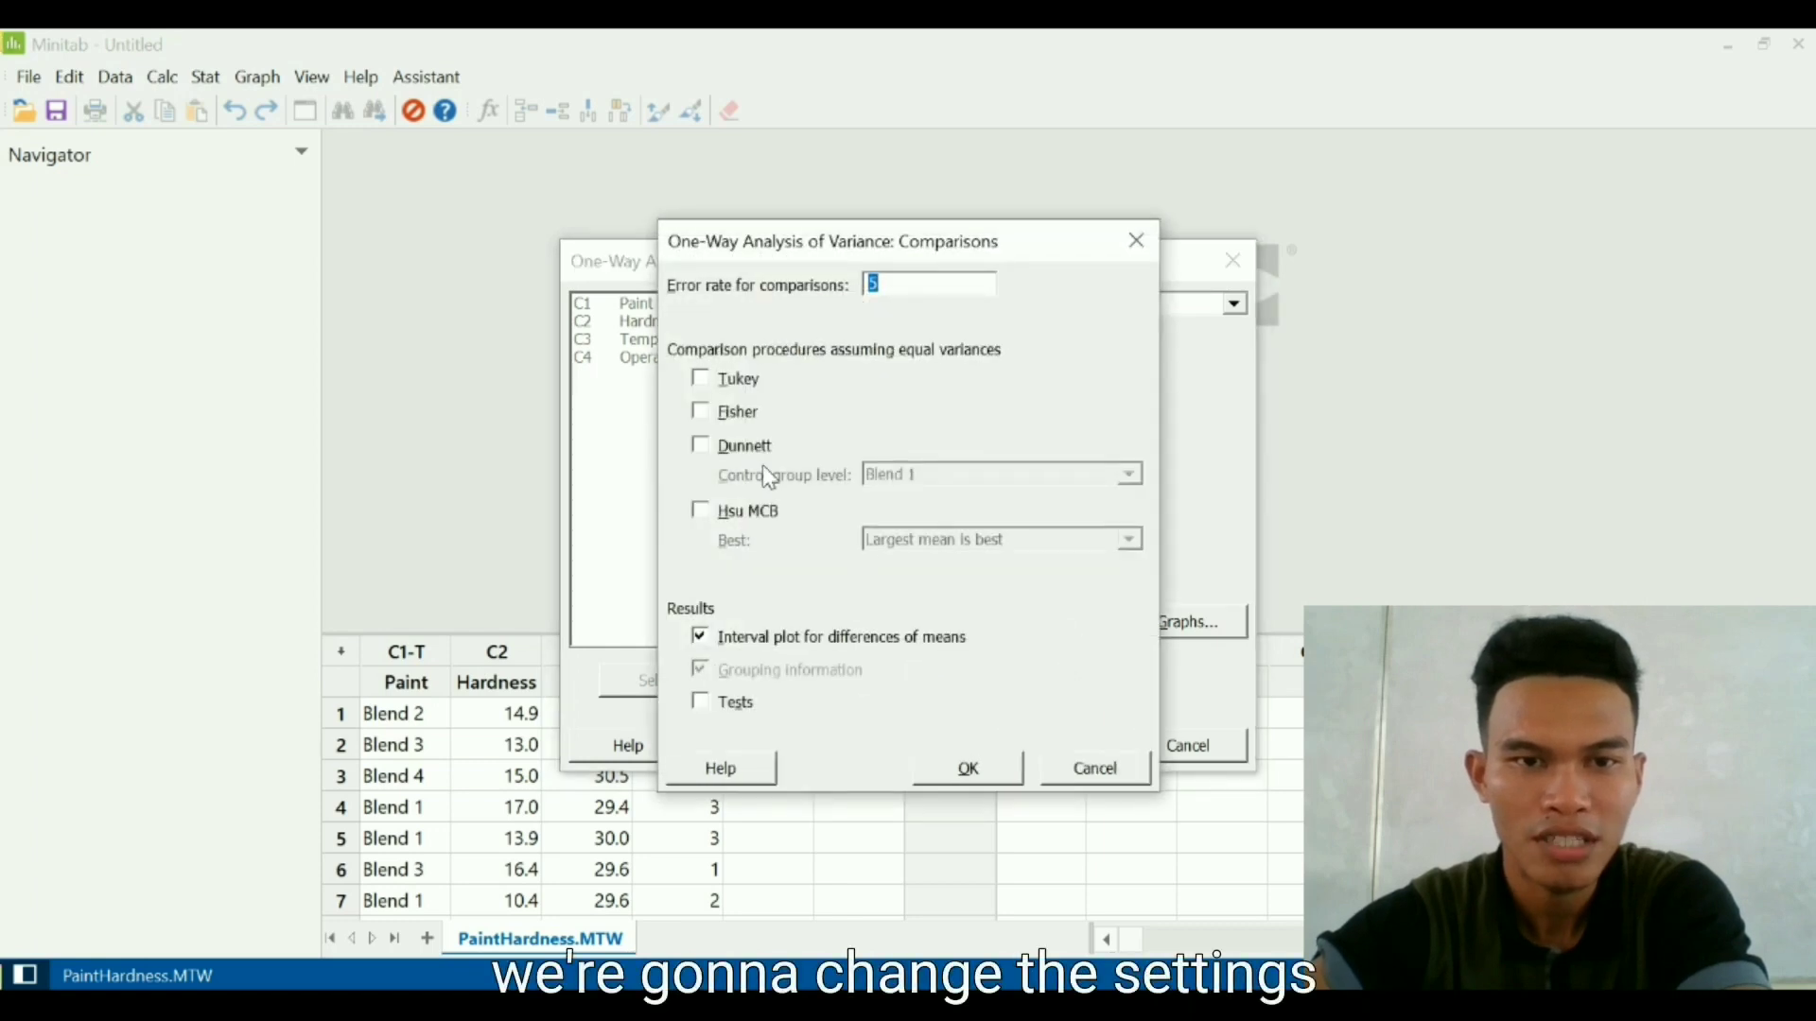
{"action": "left_click", "coordinate": [716, 385]}
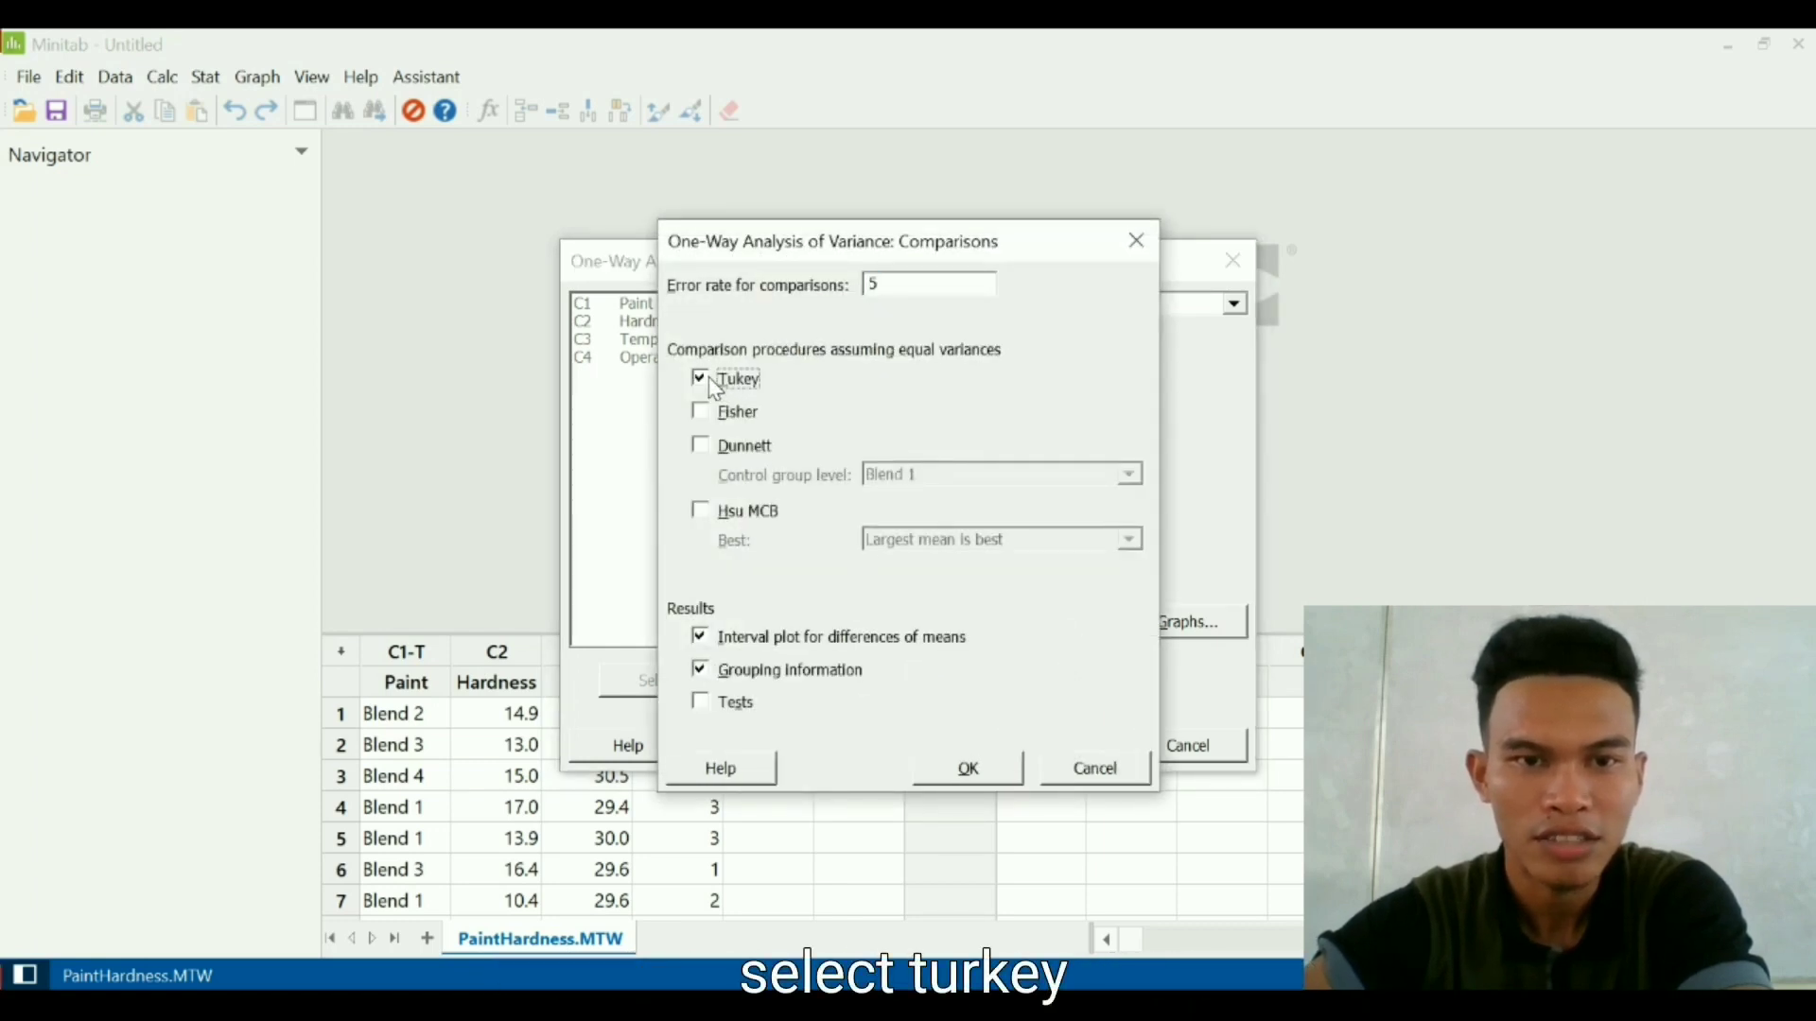
{"action": "left_click", "coordinate": [962, 768]}
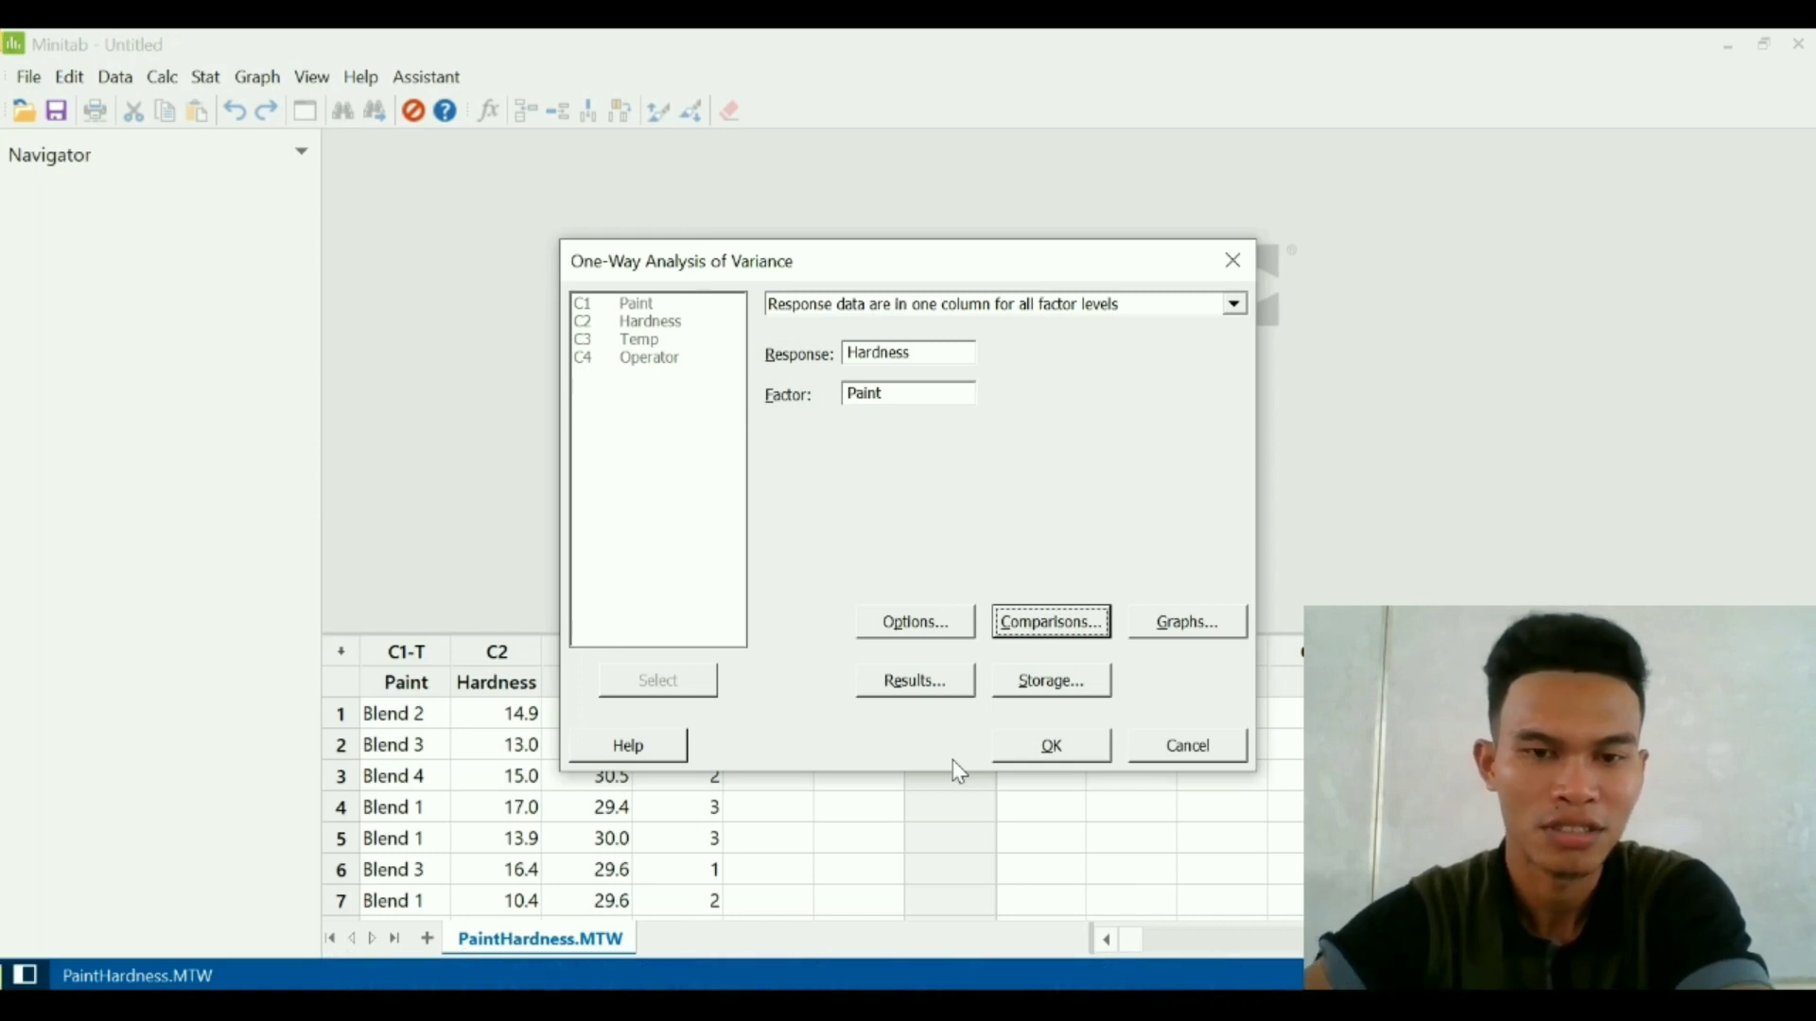
{"action": "left_click", "coordinate": [1035, 753]}
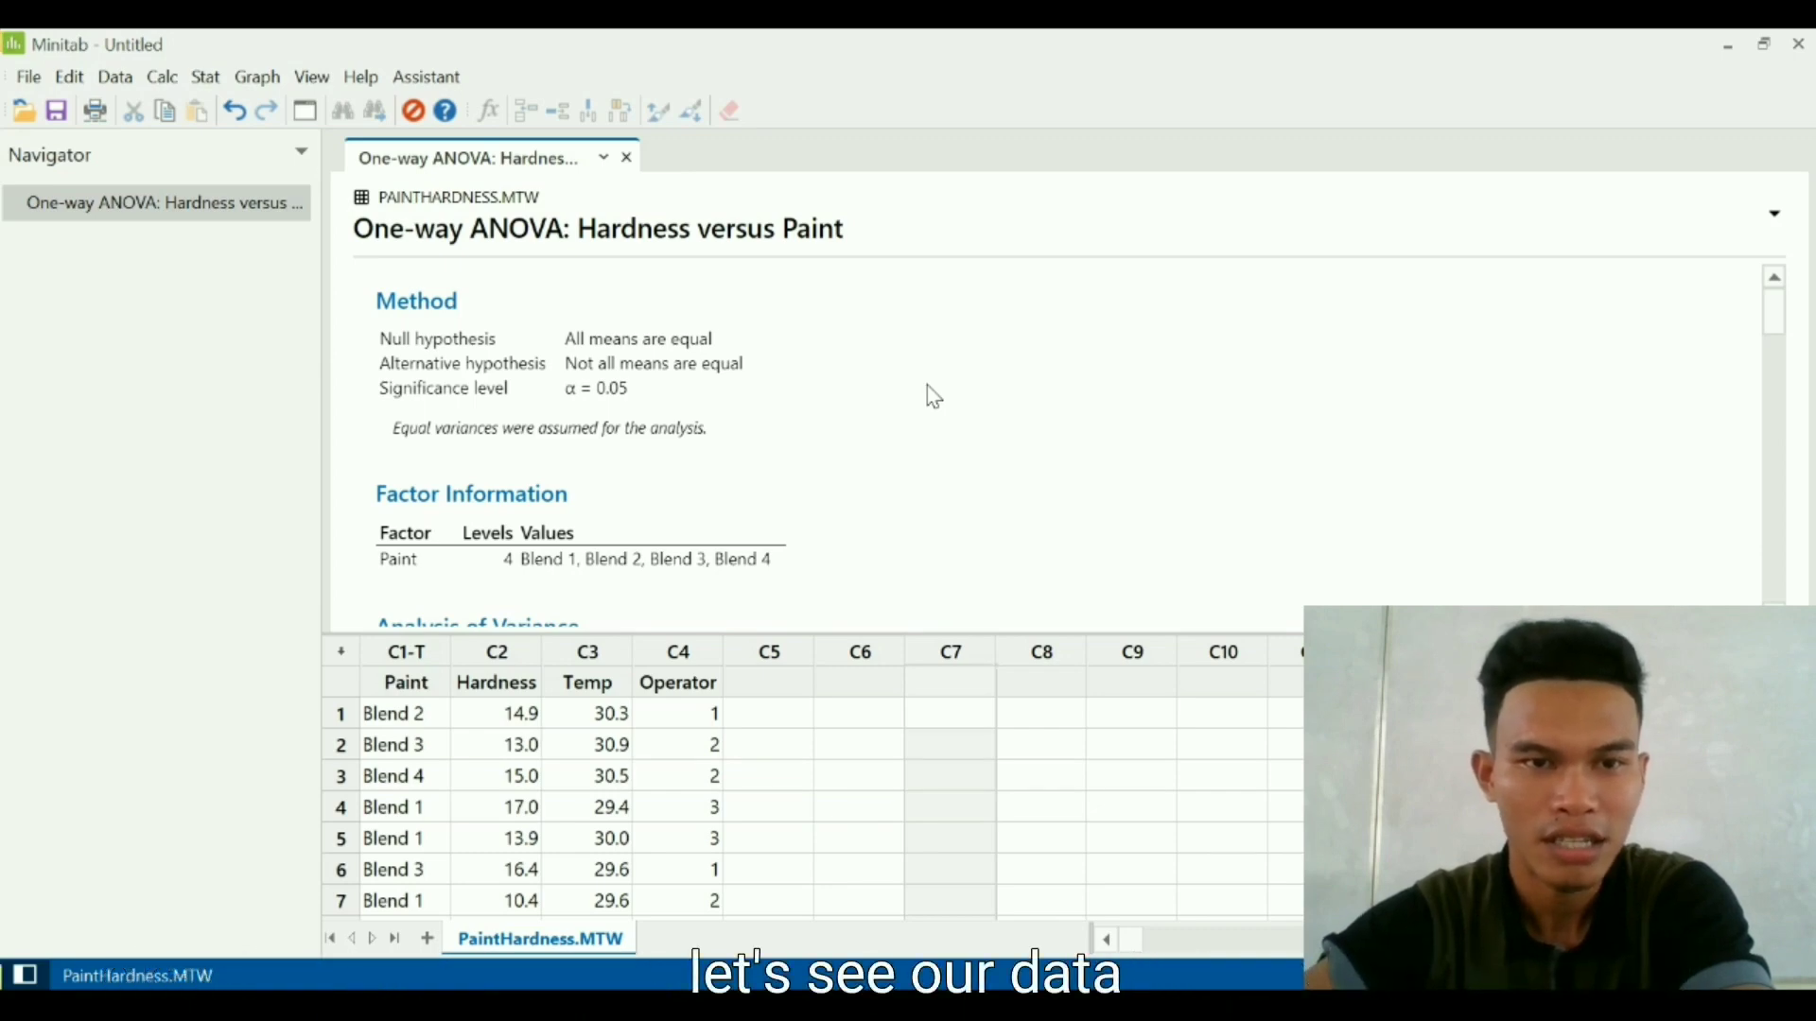
- Examine the one-way ANOVA output, including the method, Analysis of Variance table, means and Tukey pairwise comparisons
{"action": "scroll", "coordinate": [928, 386], "scroll_direction": "down", "scroll_amount": 3}
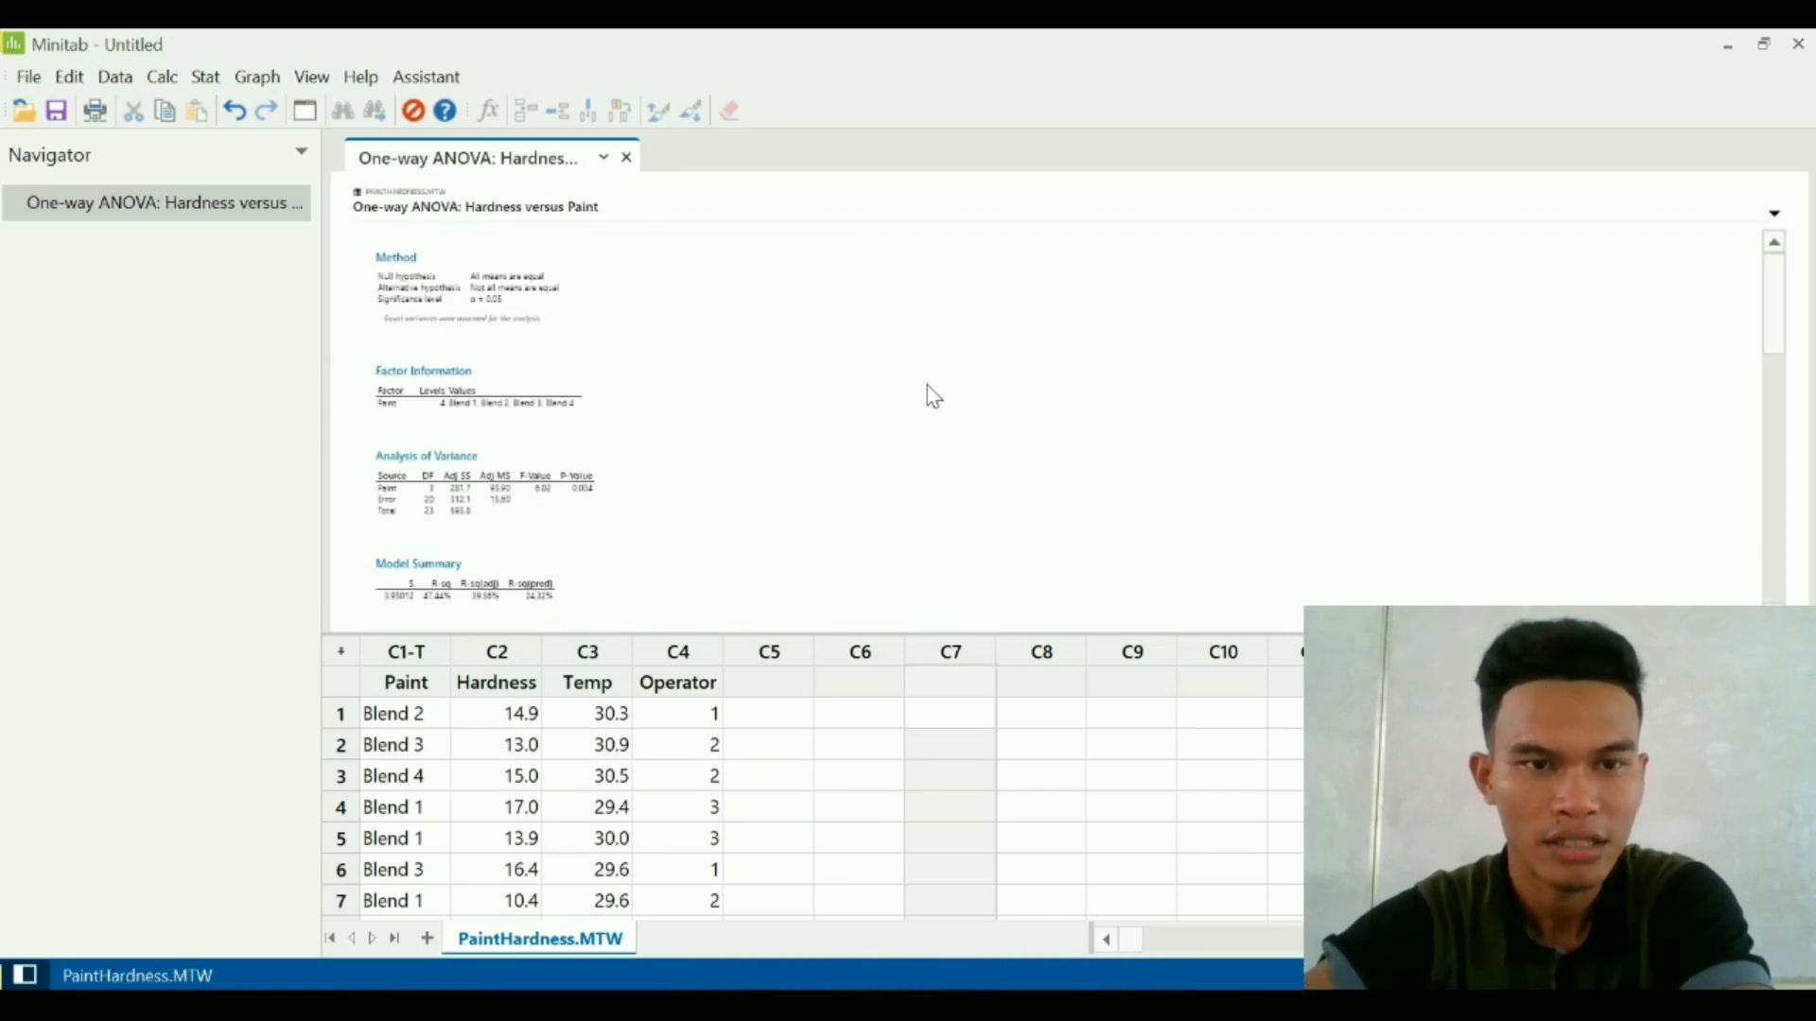
{"action": "scroll", "coordinate": [928, 388], "scroll_direction": "up", "scroll_amount": 3}
{"action": "scroll", "coordinate": [933, 395], "scroll_direction": "down", "scroll_amount": 5}
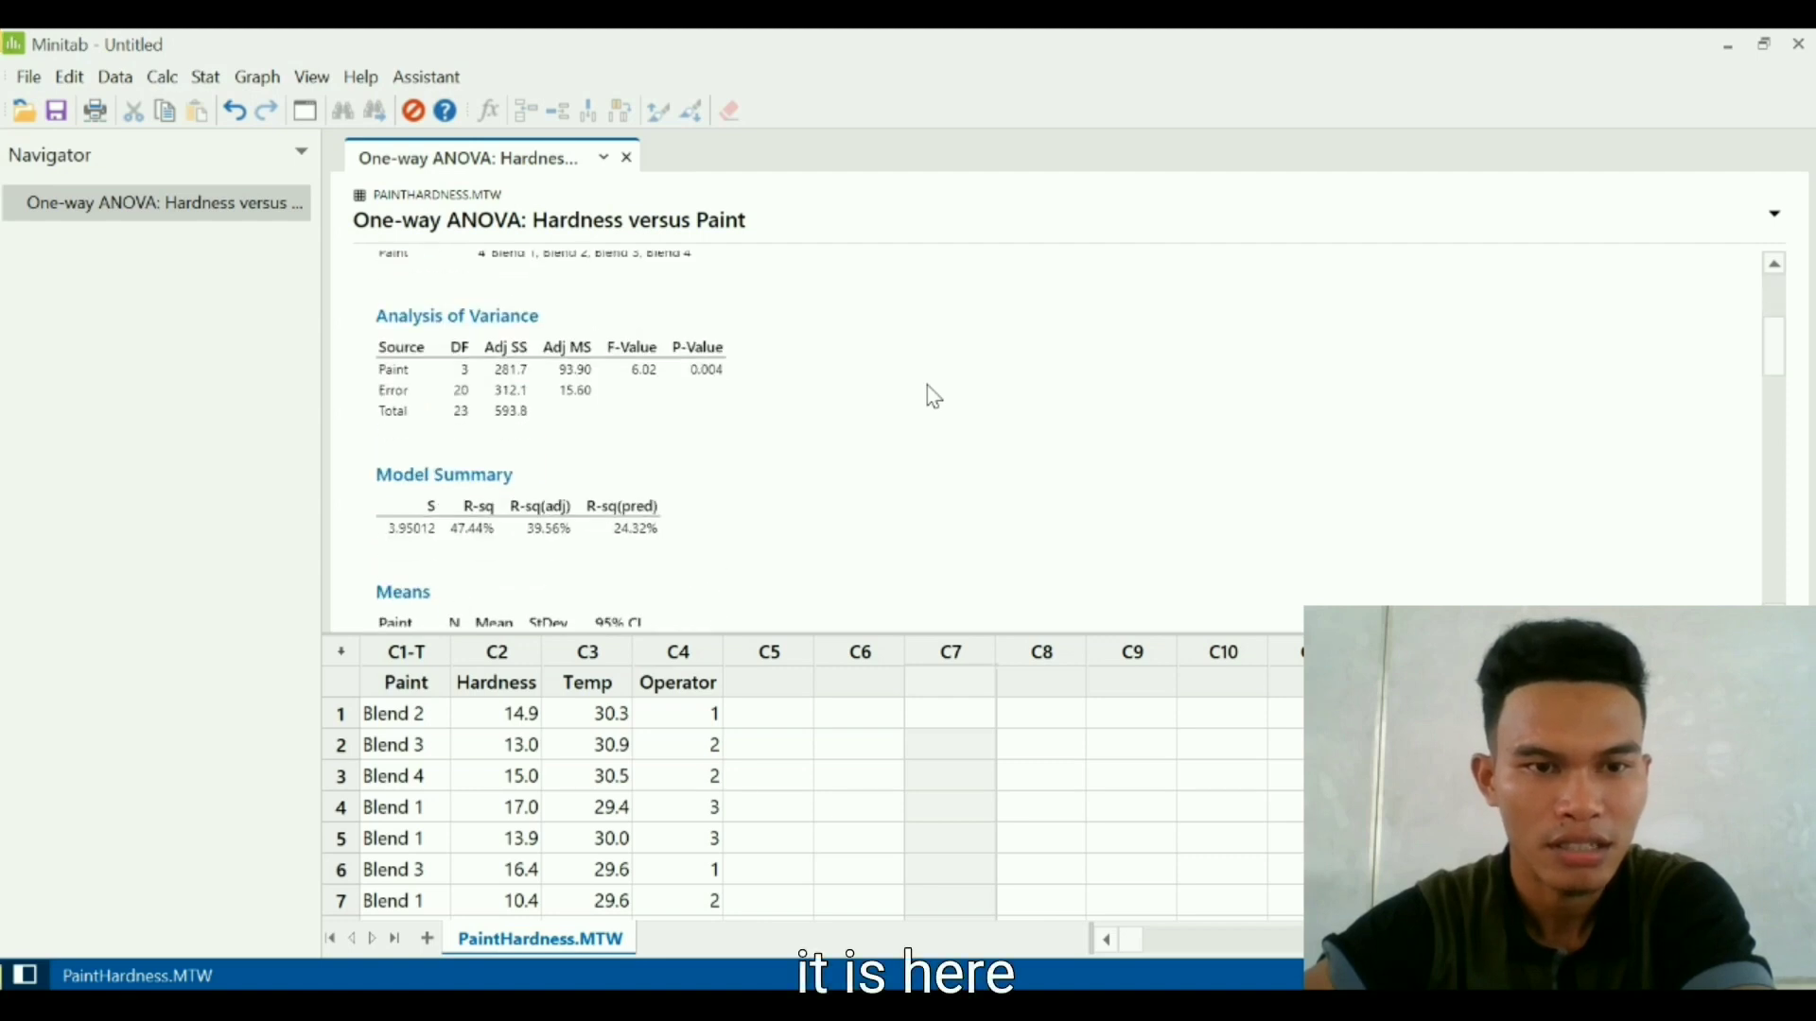
{"action": "scroll", "coordinate": [933, 395], "scroll_direction": "down", "scroll_amount": 5}
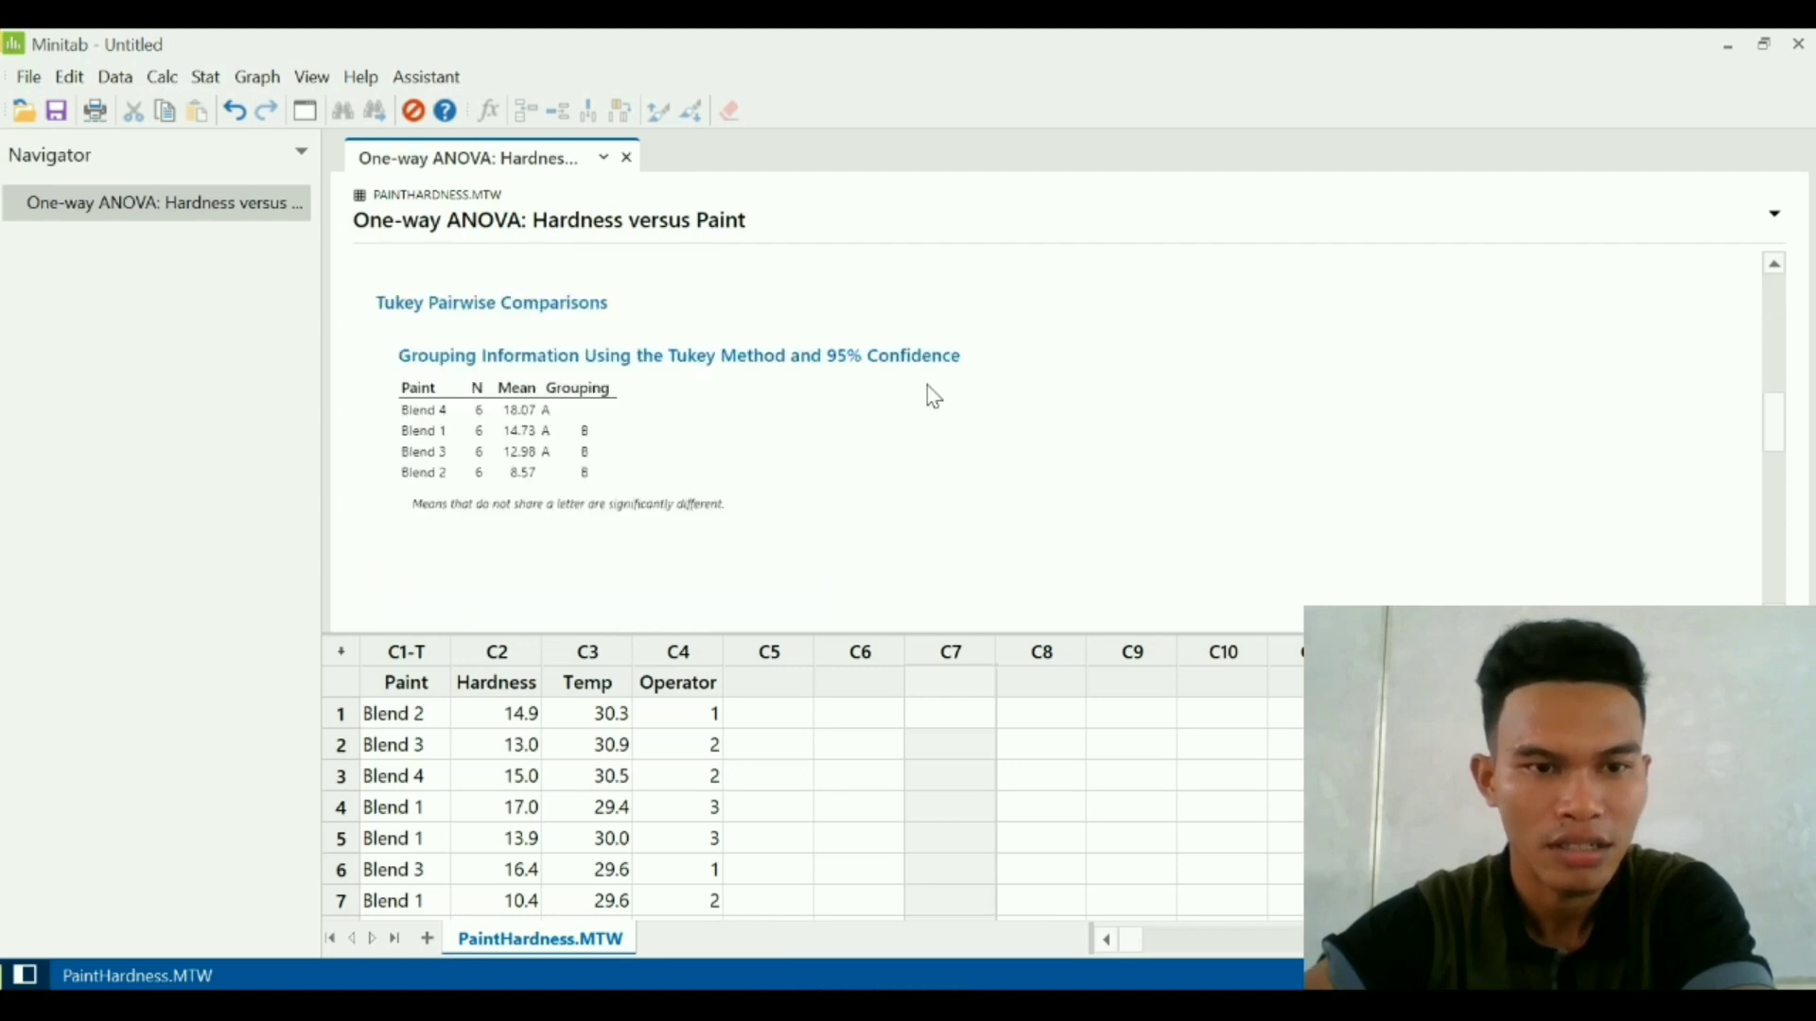
{"action": "scroll", "coordinate": [933, 395], "scroll_direction": "up", "scroll_amount": 8}
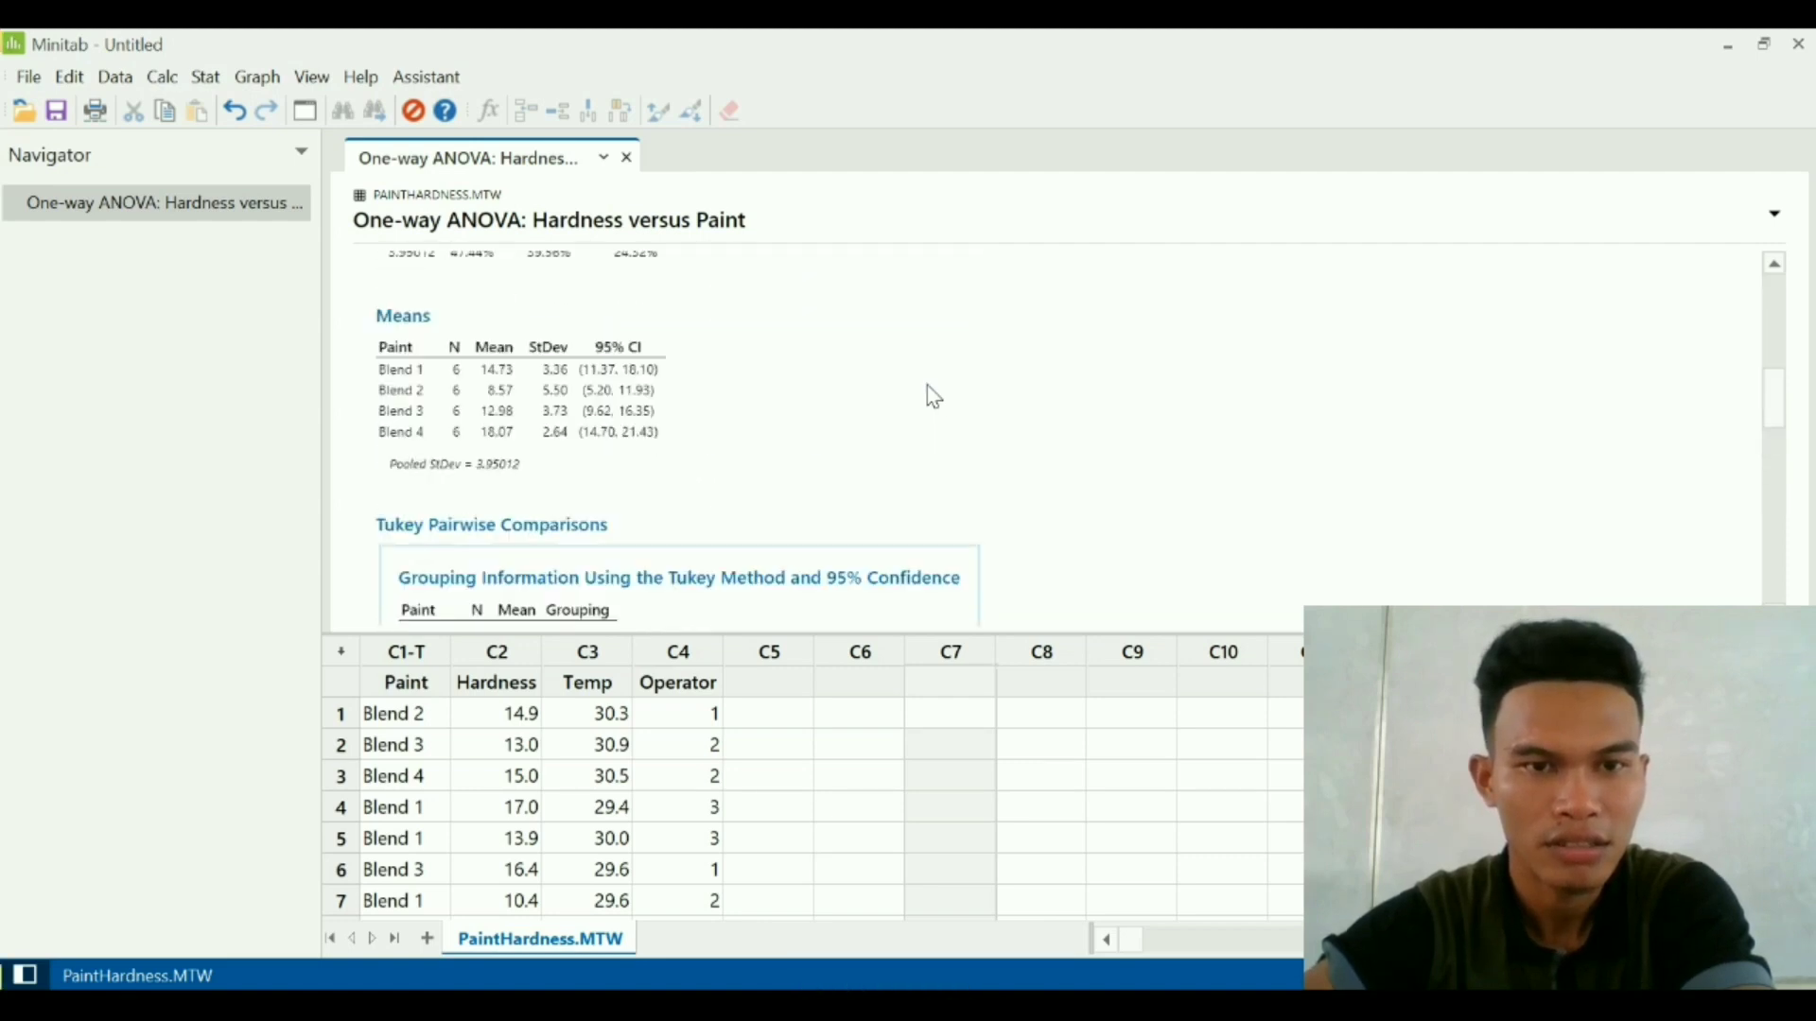
{"action": "scroll", "coordinate": [933, 396], "scroll_direction": "up", "scroll_amount": 4}
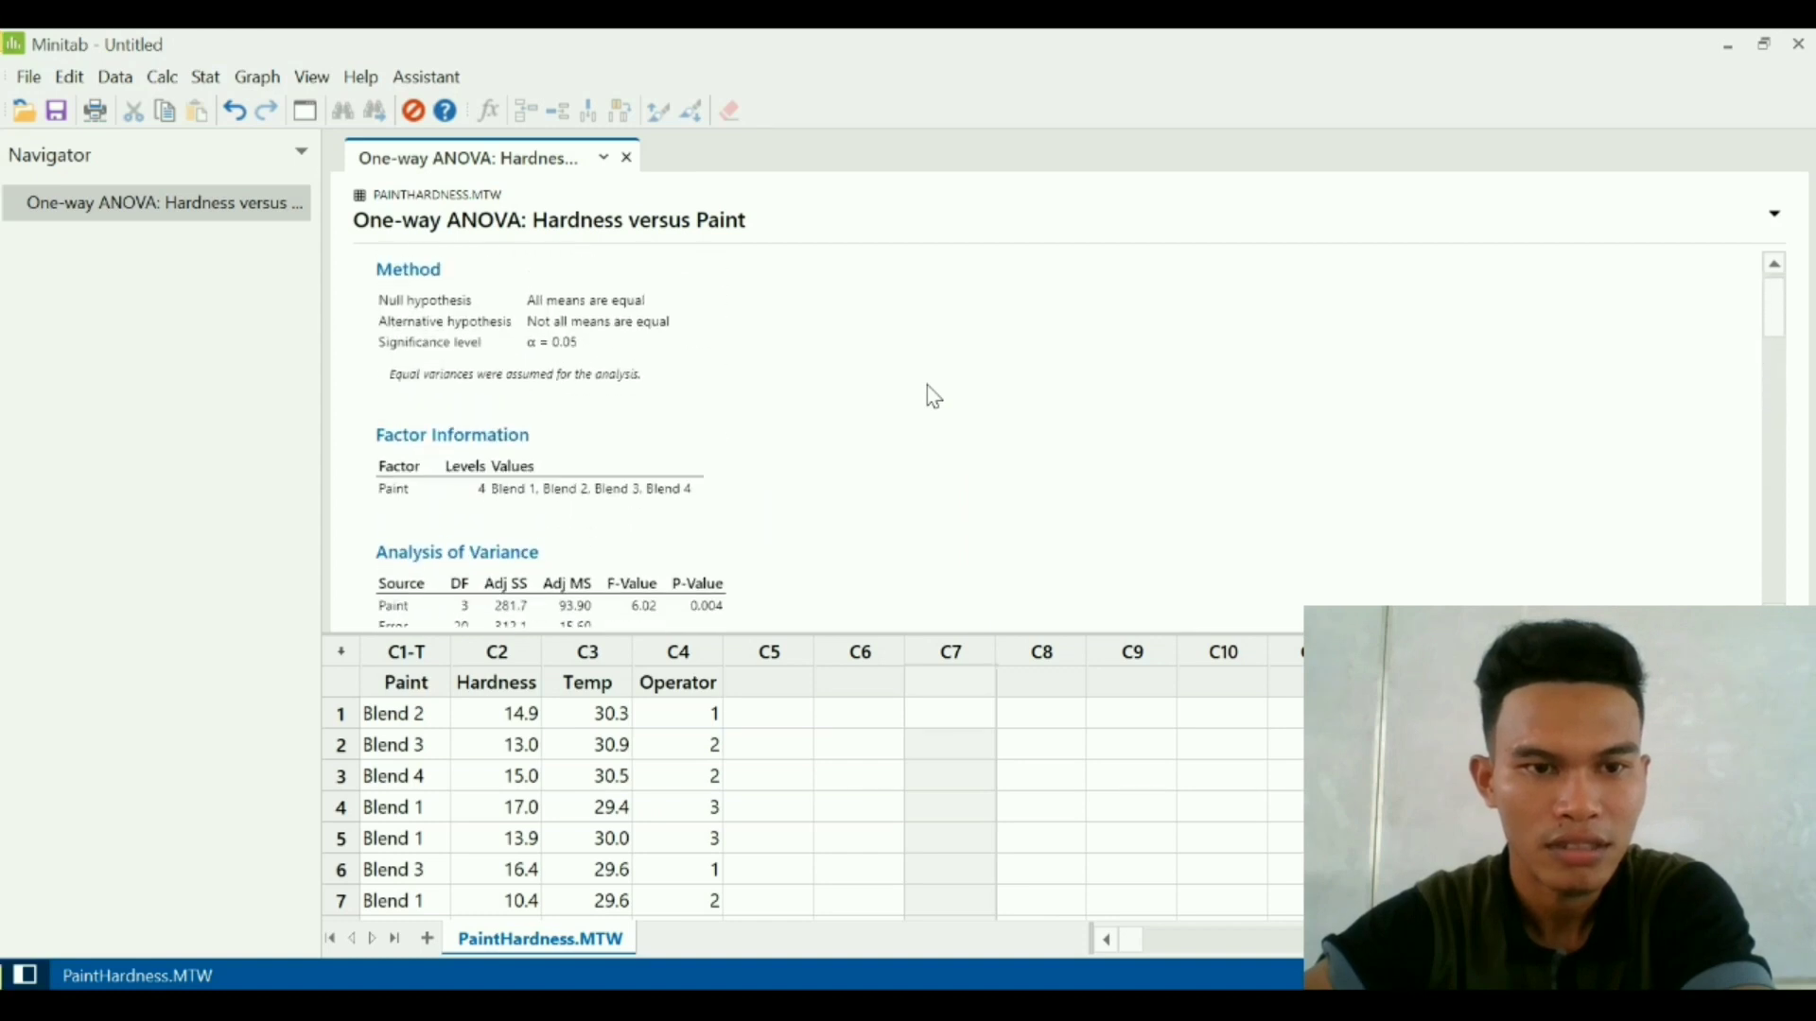
{"action": "scroll", "coordinate": [933, 396], "scroll_direction": "down", "scroll_amount": 2}
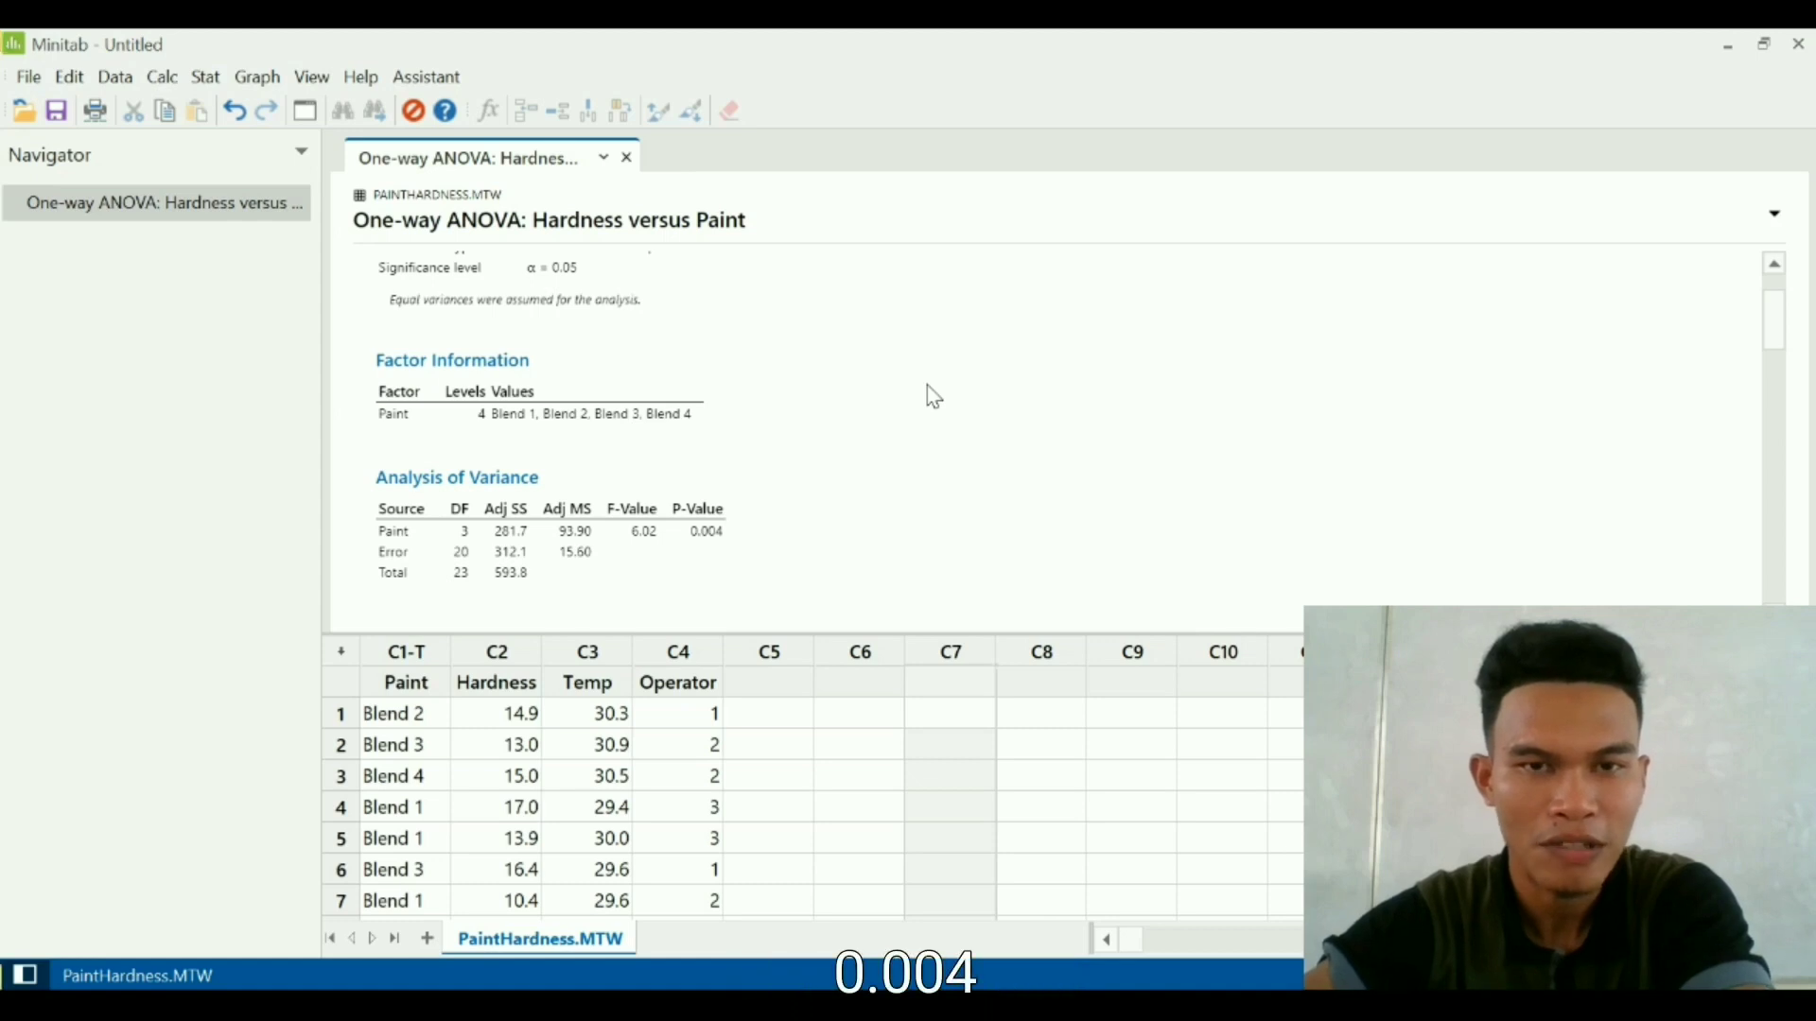
{"action": "scroll", "coordinate": [928, 387], "scroll_direction": "up", "scroll_amount": 2}
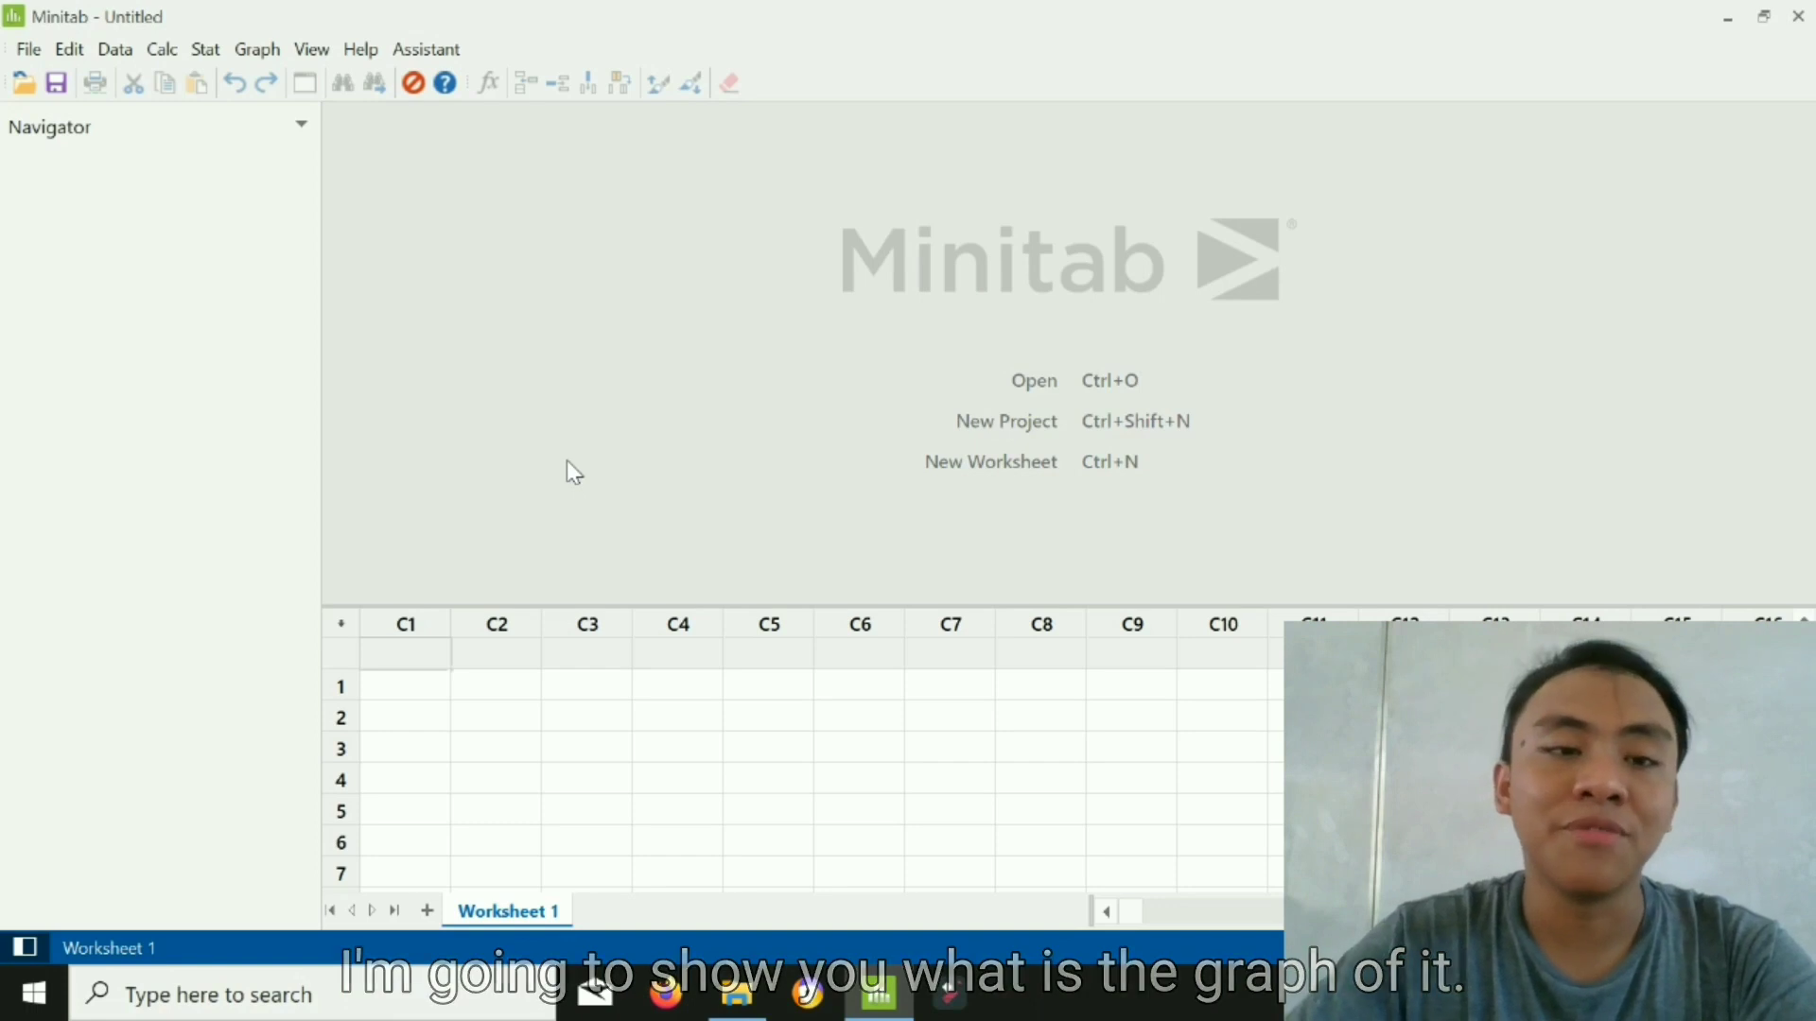
- Set up a View Probability distribution plot using a Normal distribution with mean 9.1 and standard deviation 2.2
{"action": "left_click", "coordinate": [257, 50]}
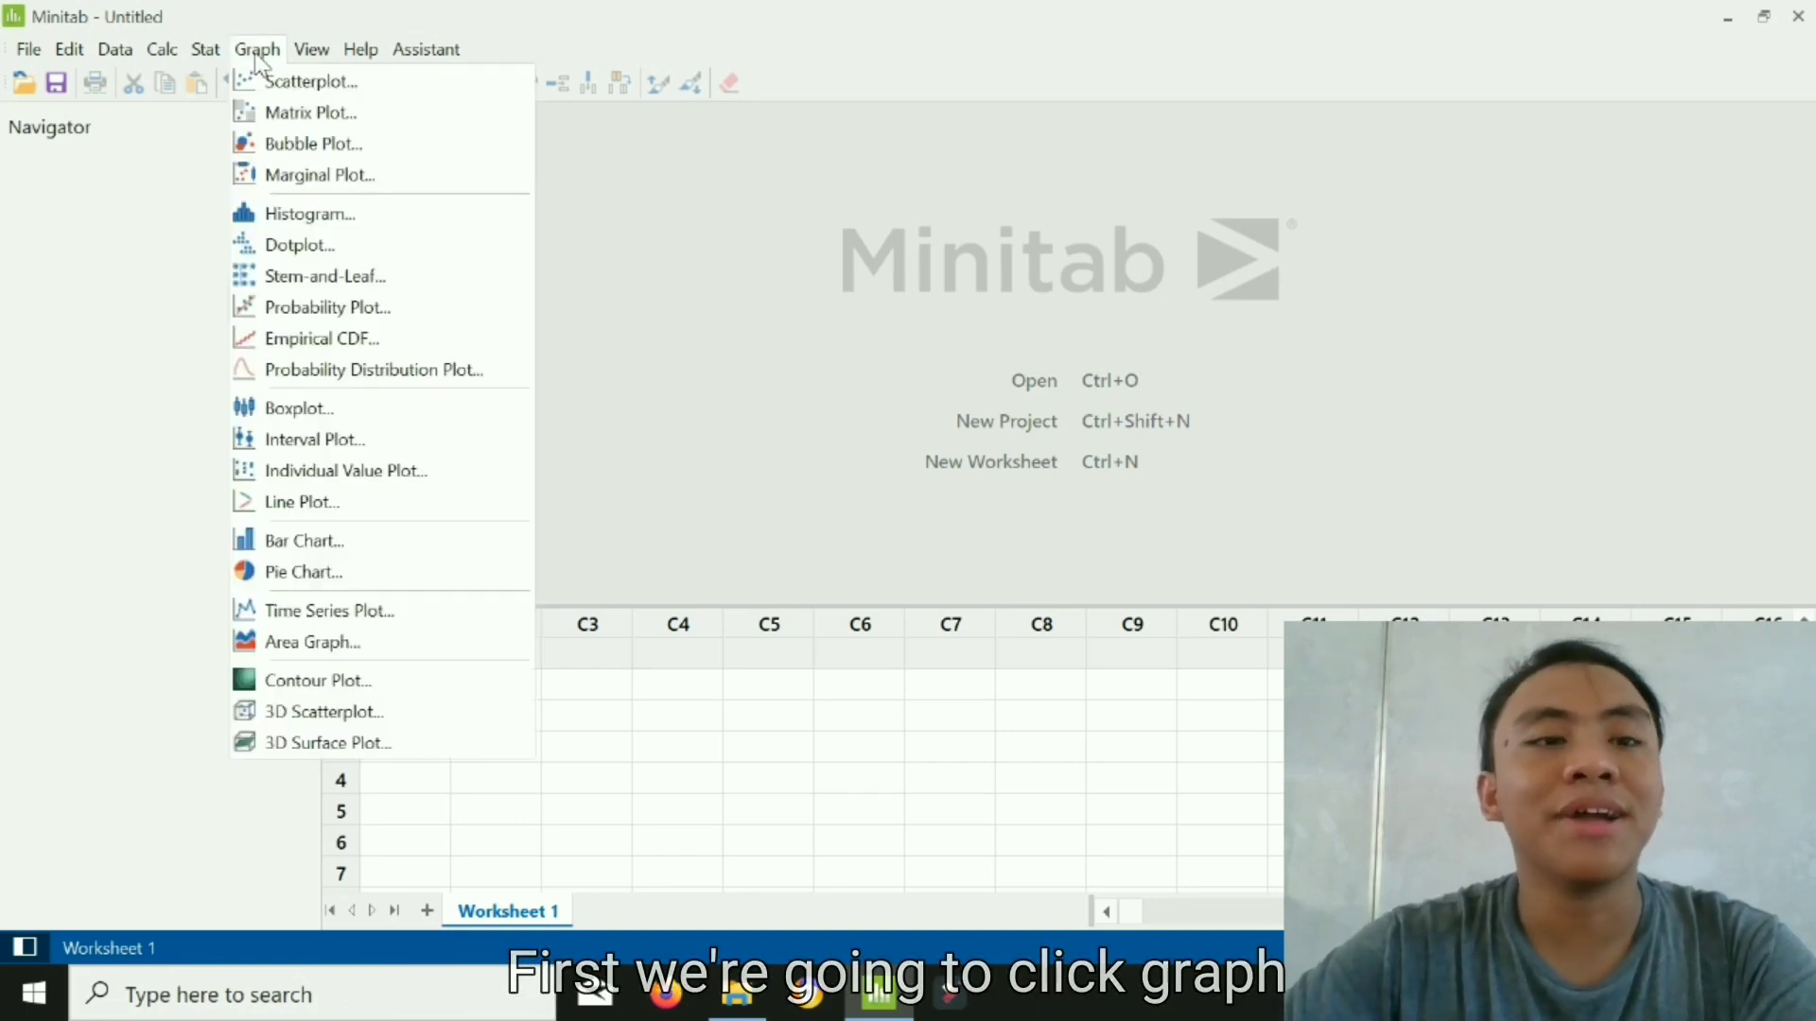
{"action": "left_click", "coordinate": [315, 370]}
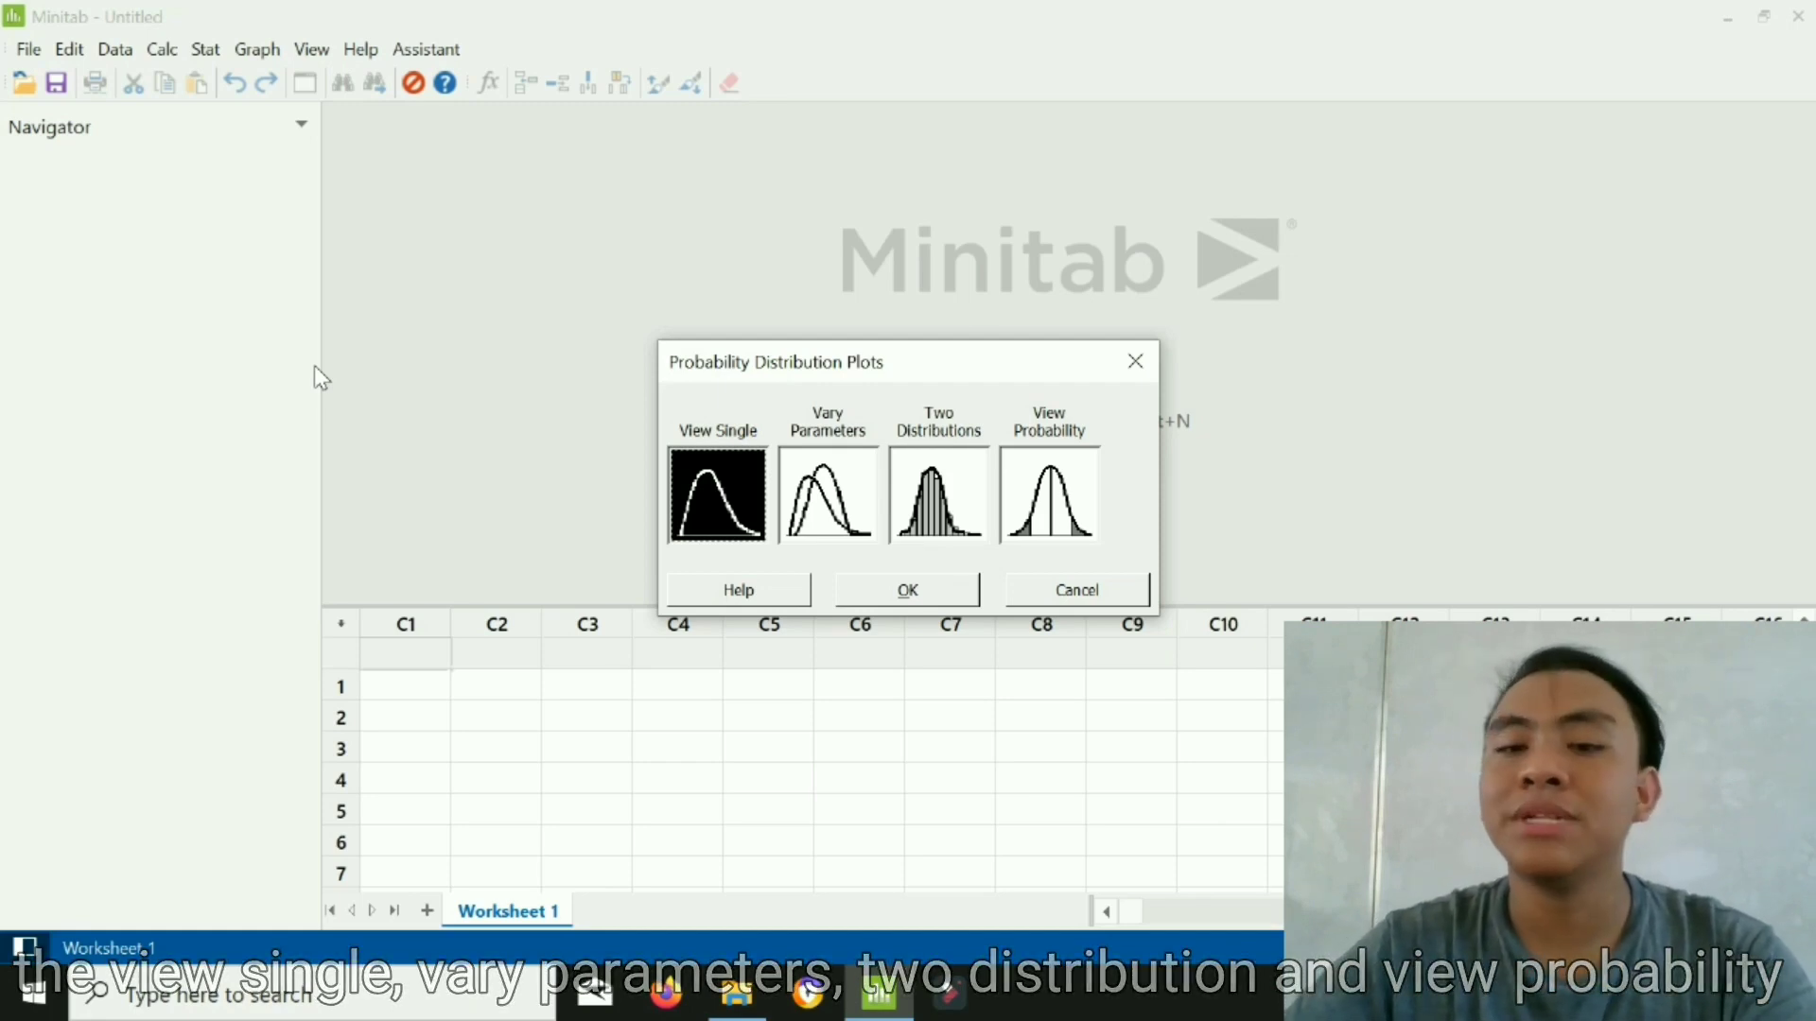
{"action": "left_click", "coordinate": [1067, 485]}
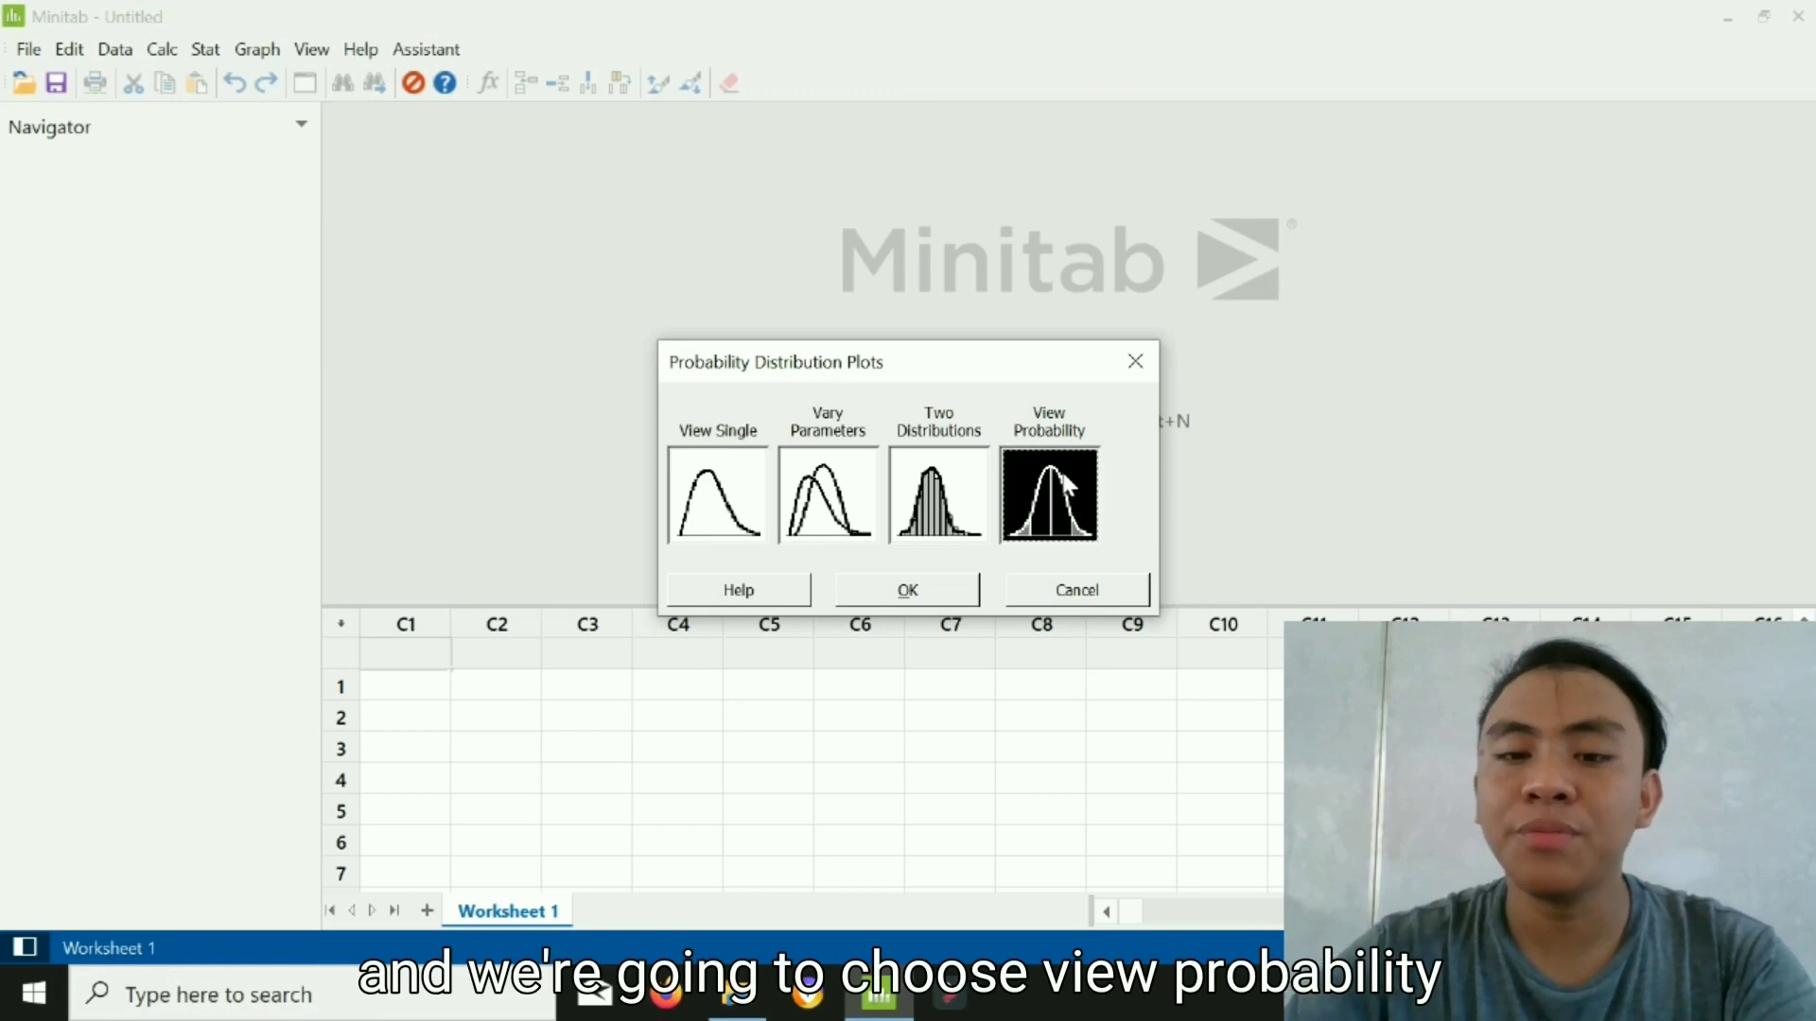
{"action": "left_click", "coordinate": [908, 590]}
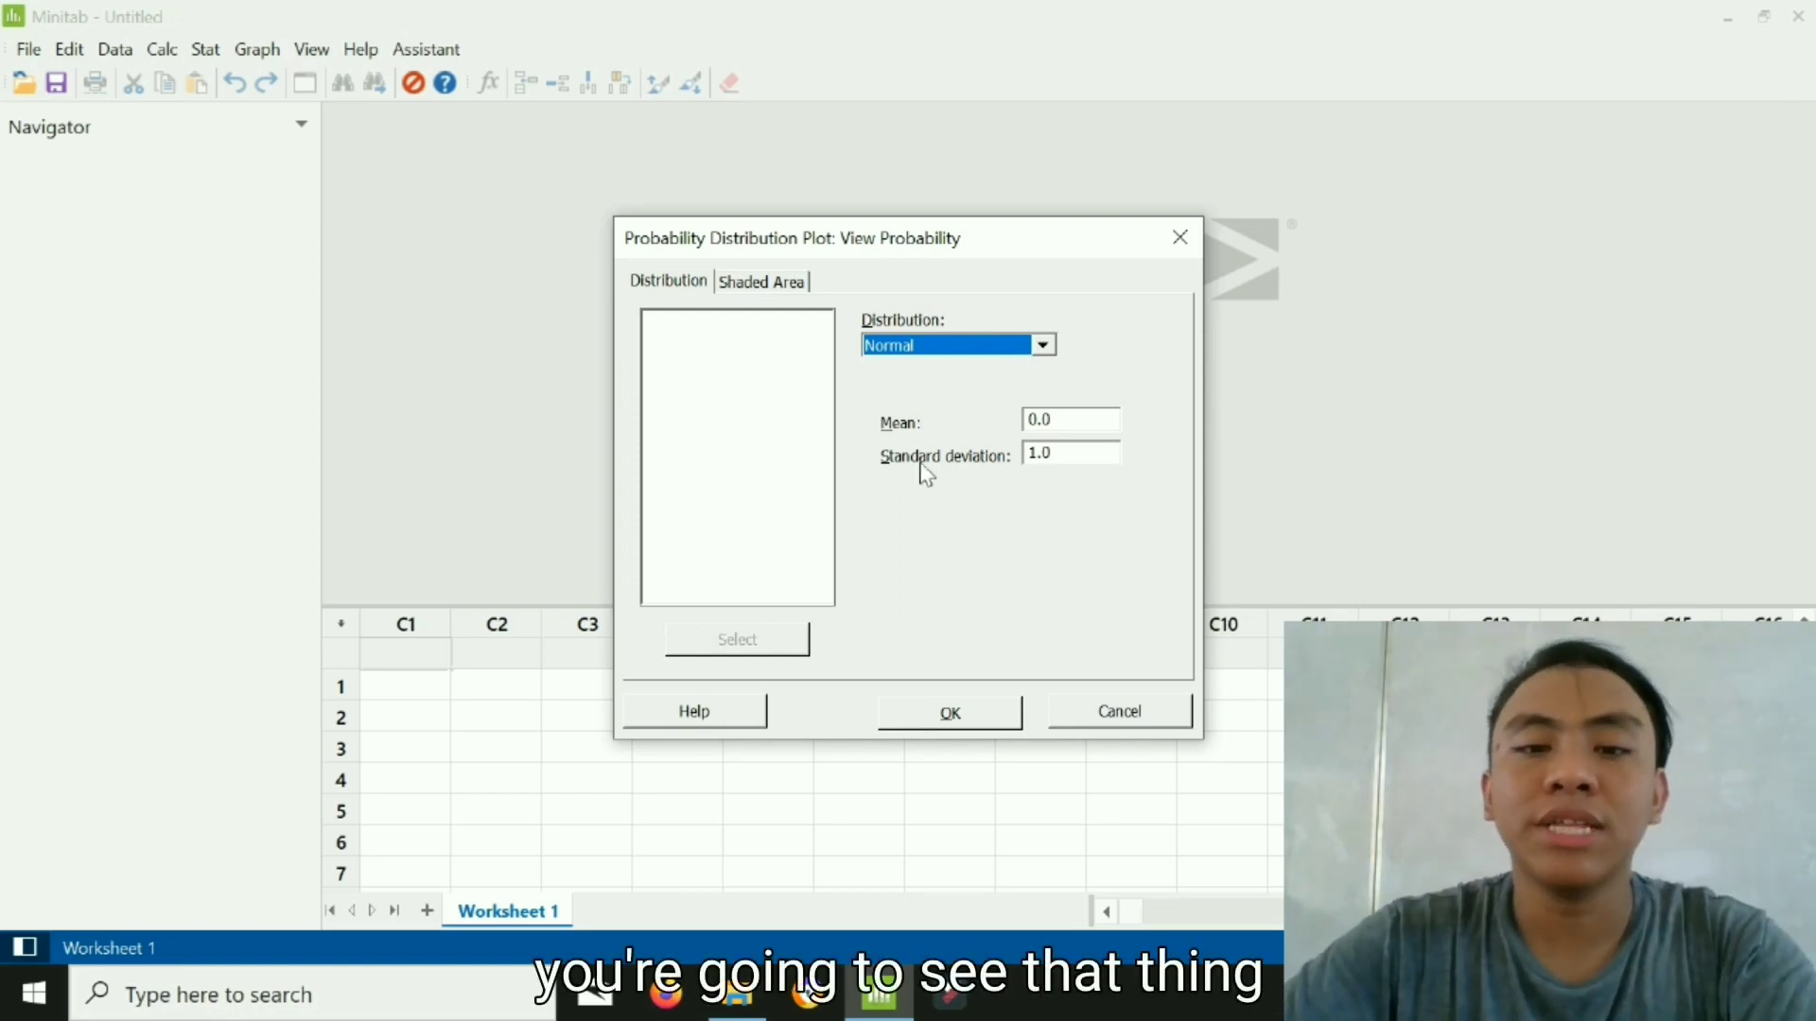
{"action": "left_click", "coordinate": [972, 359]}
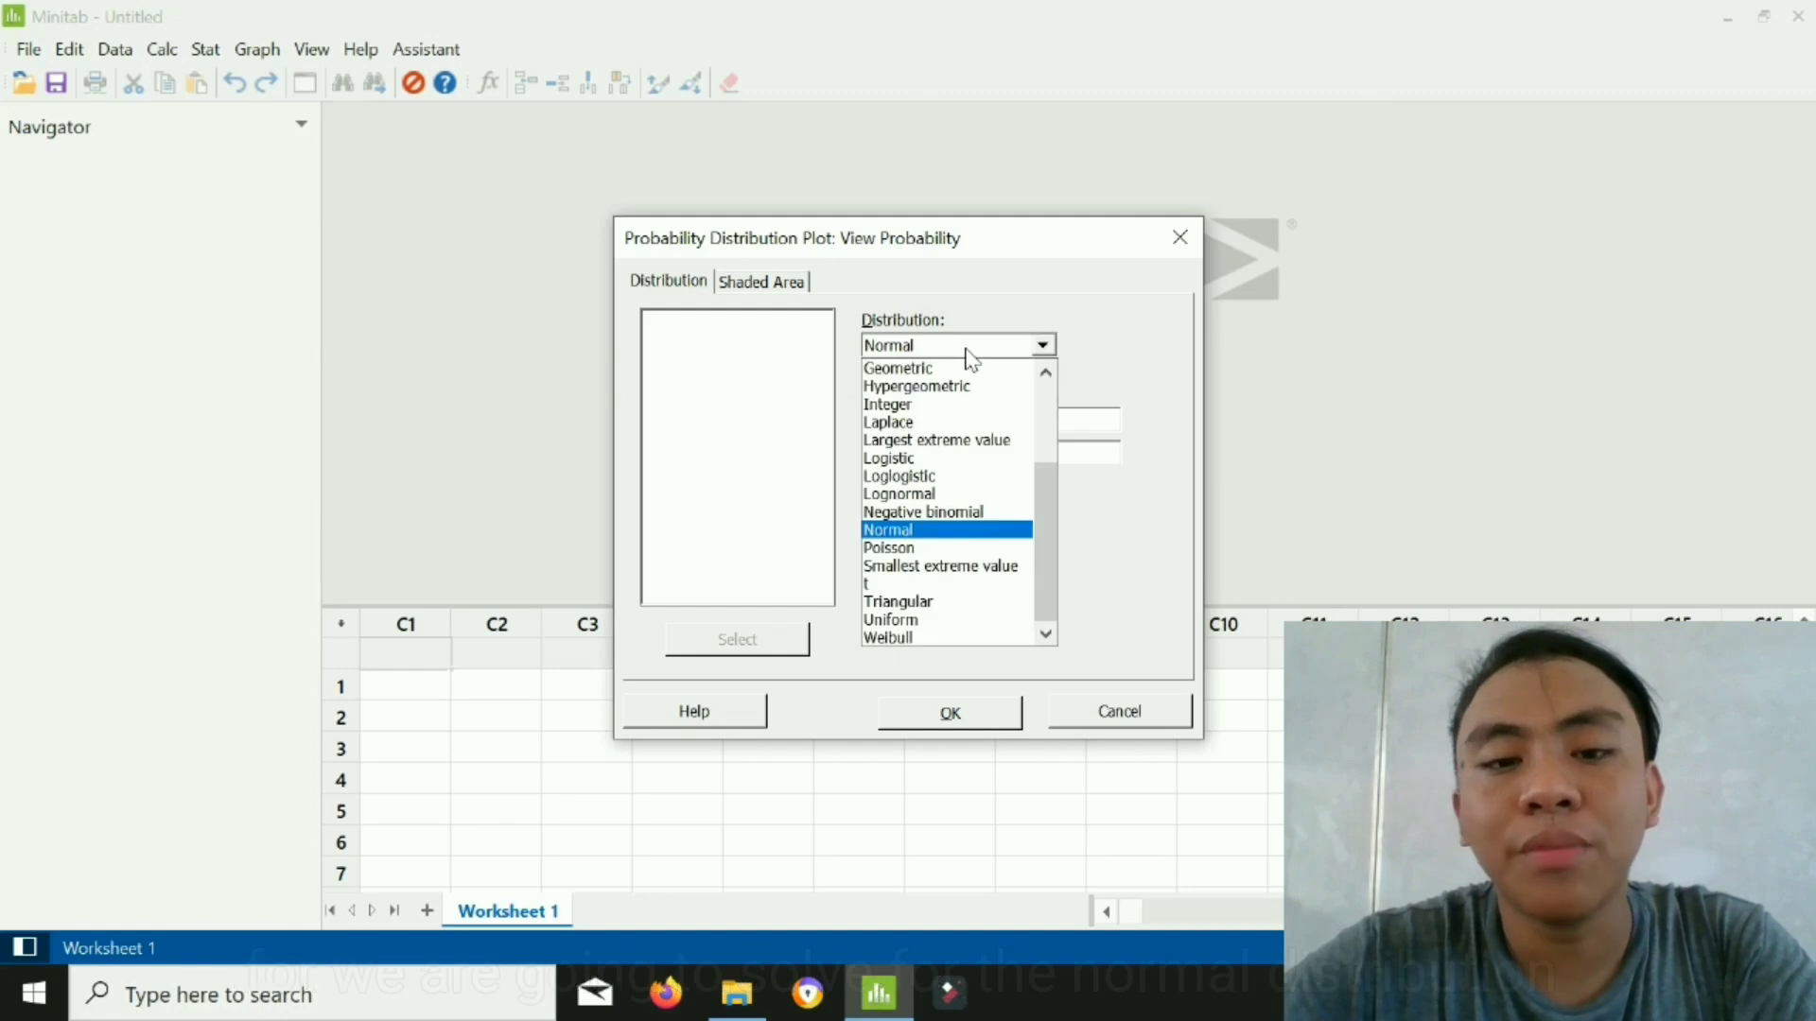
{"action": "left_click", "coordinate": [925, 532]}
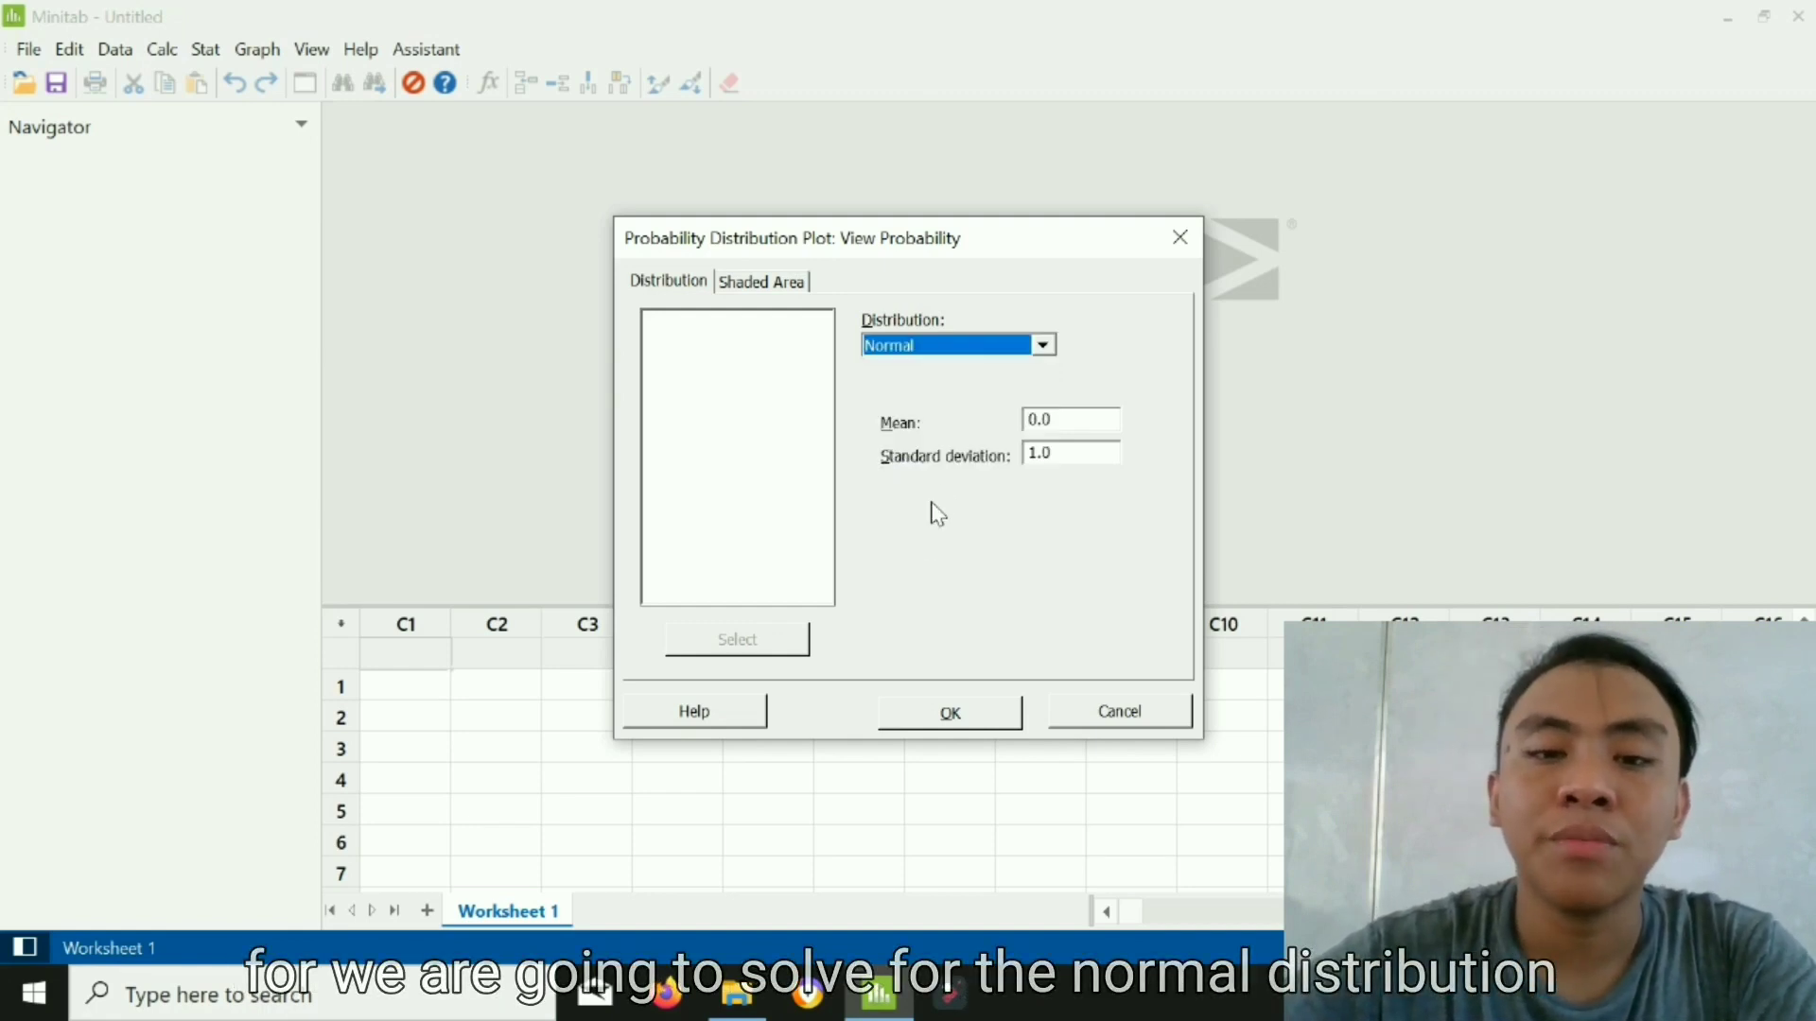
{"action": "left_click", "coordinate": [1074, 431]}
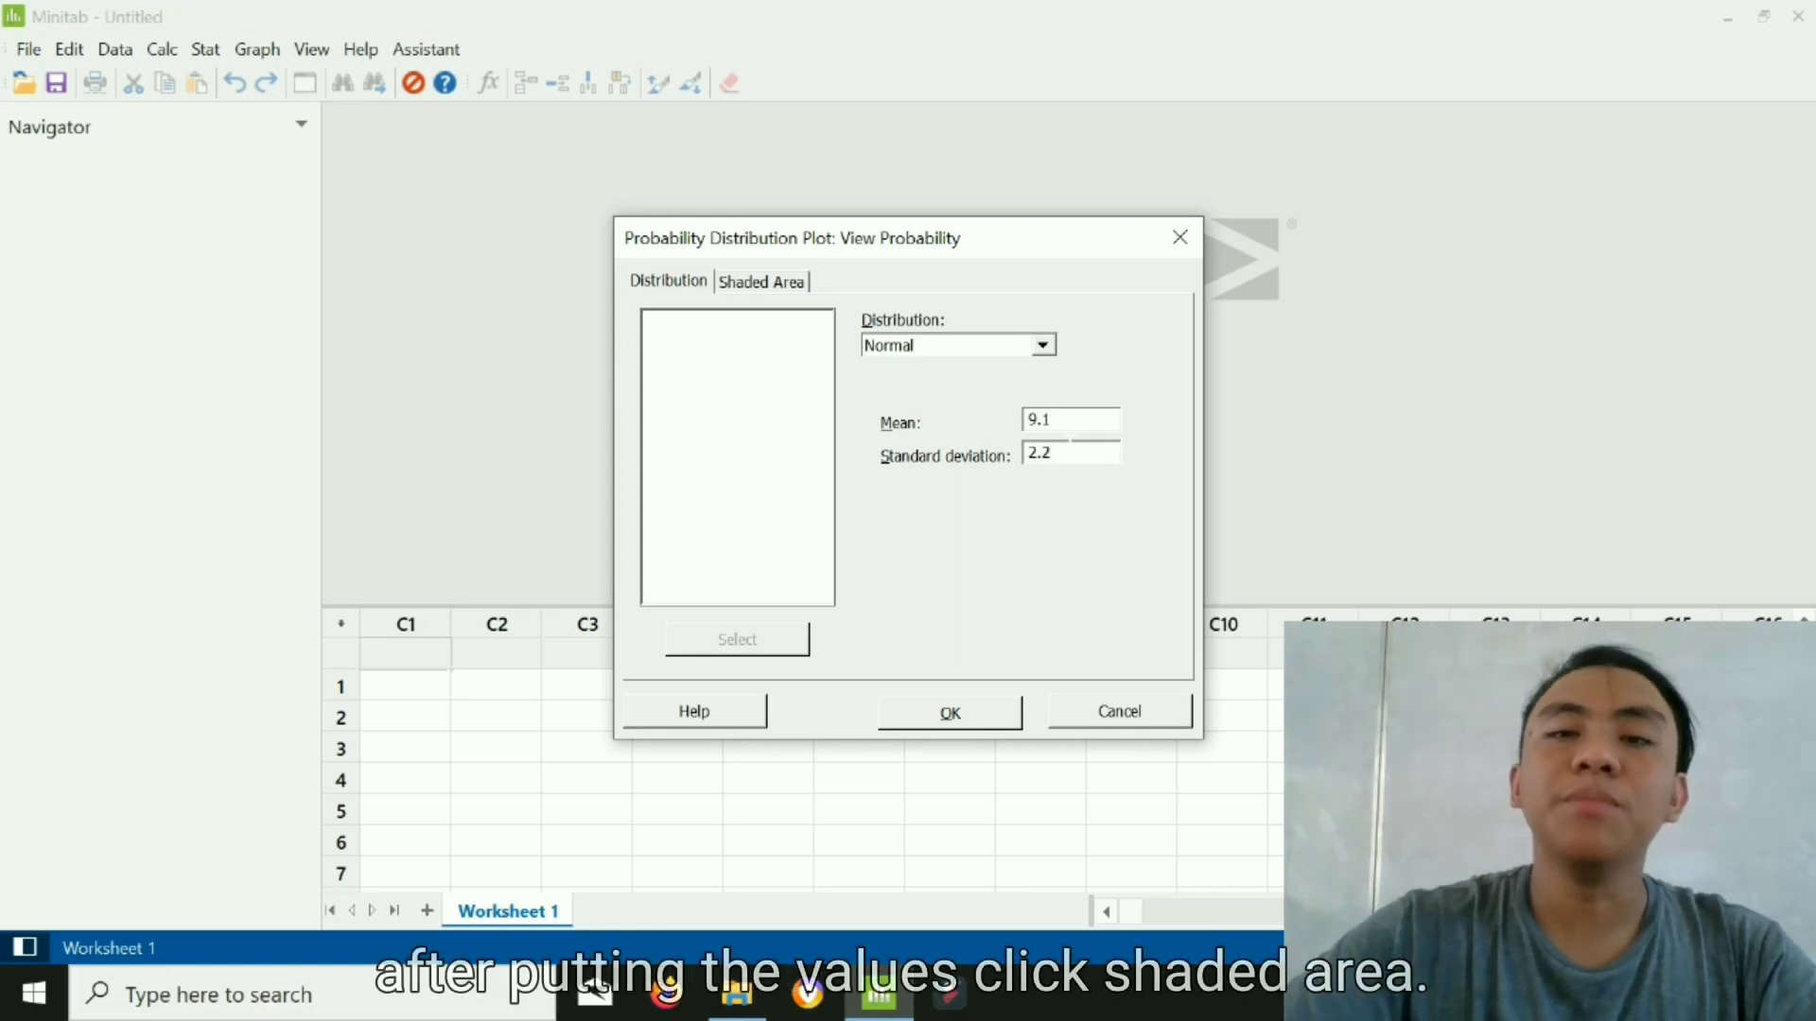
- Define the shaded area by X value as the middle region from 6 to 12 and generate the distribution plot
{"action": "left_click", "coordinate": [782, 281]}
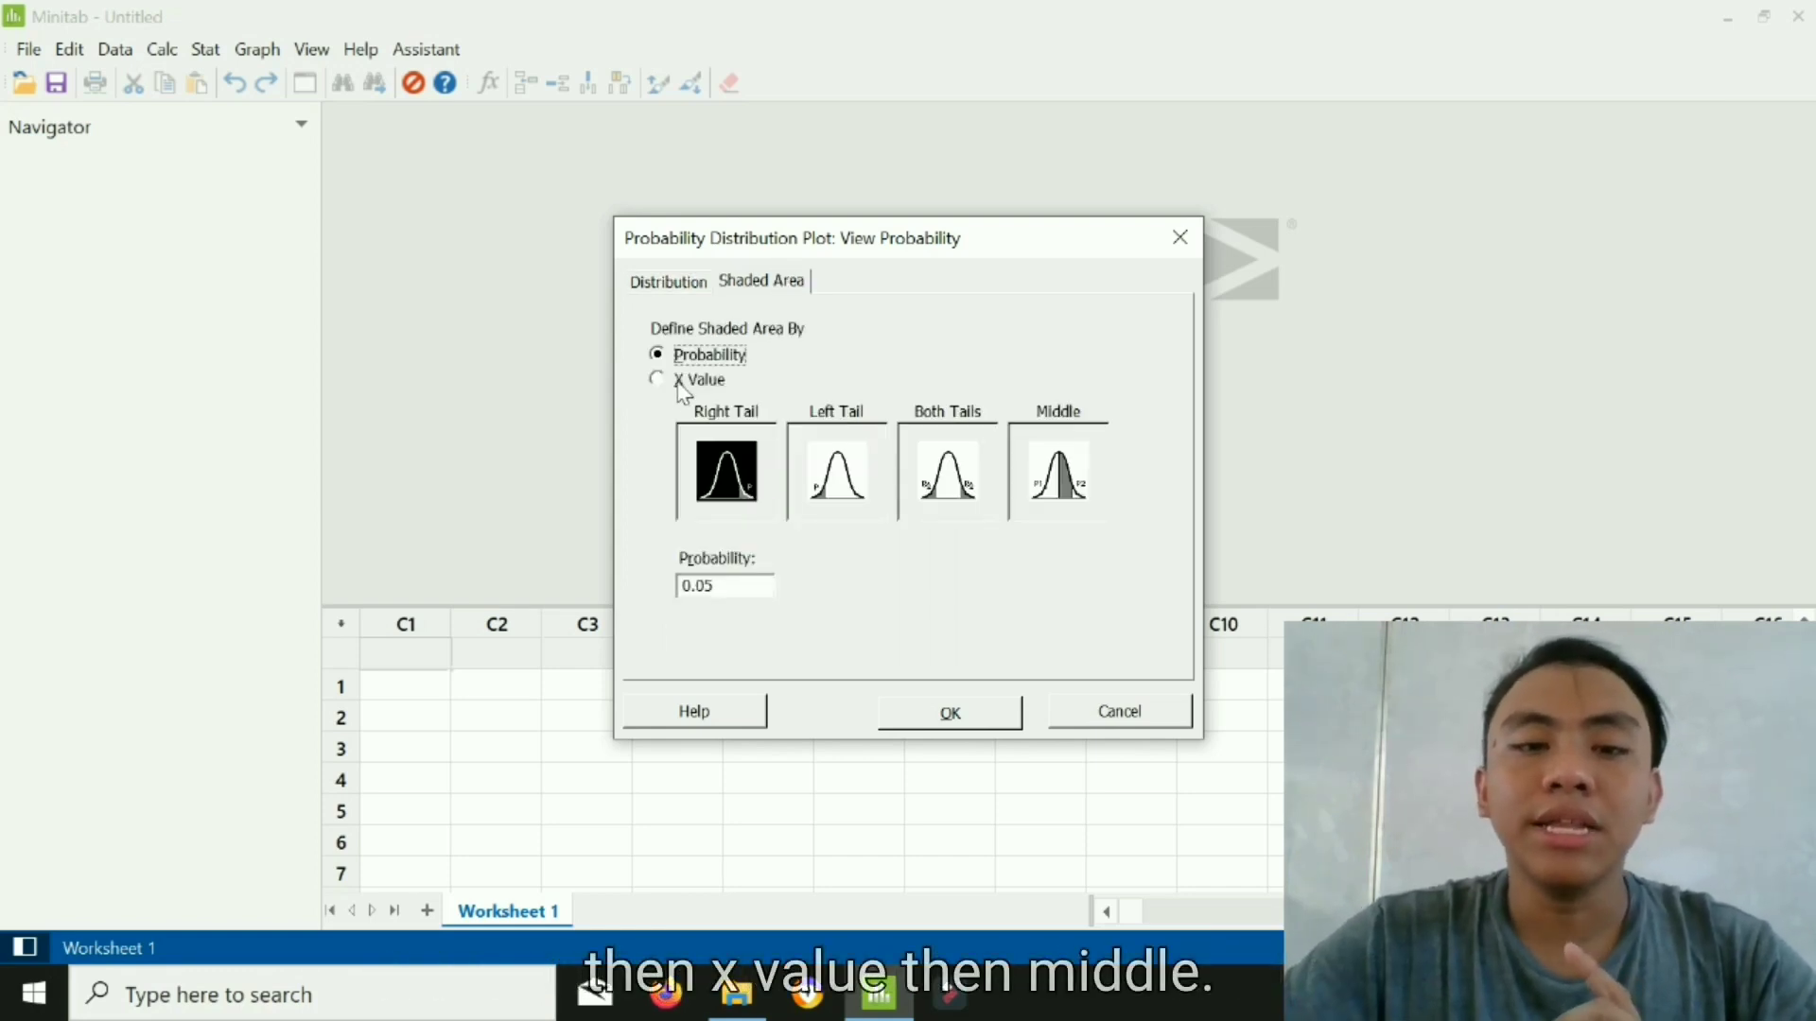
{"action": "left_click", "coordinate": [675, 381]}
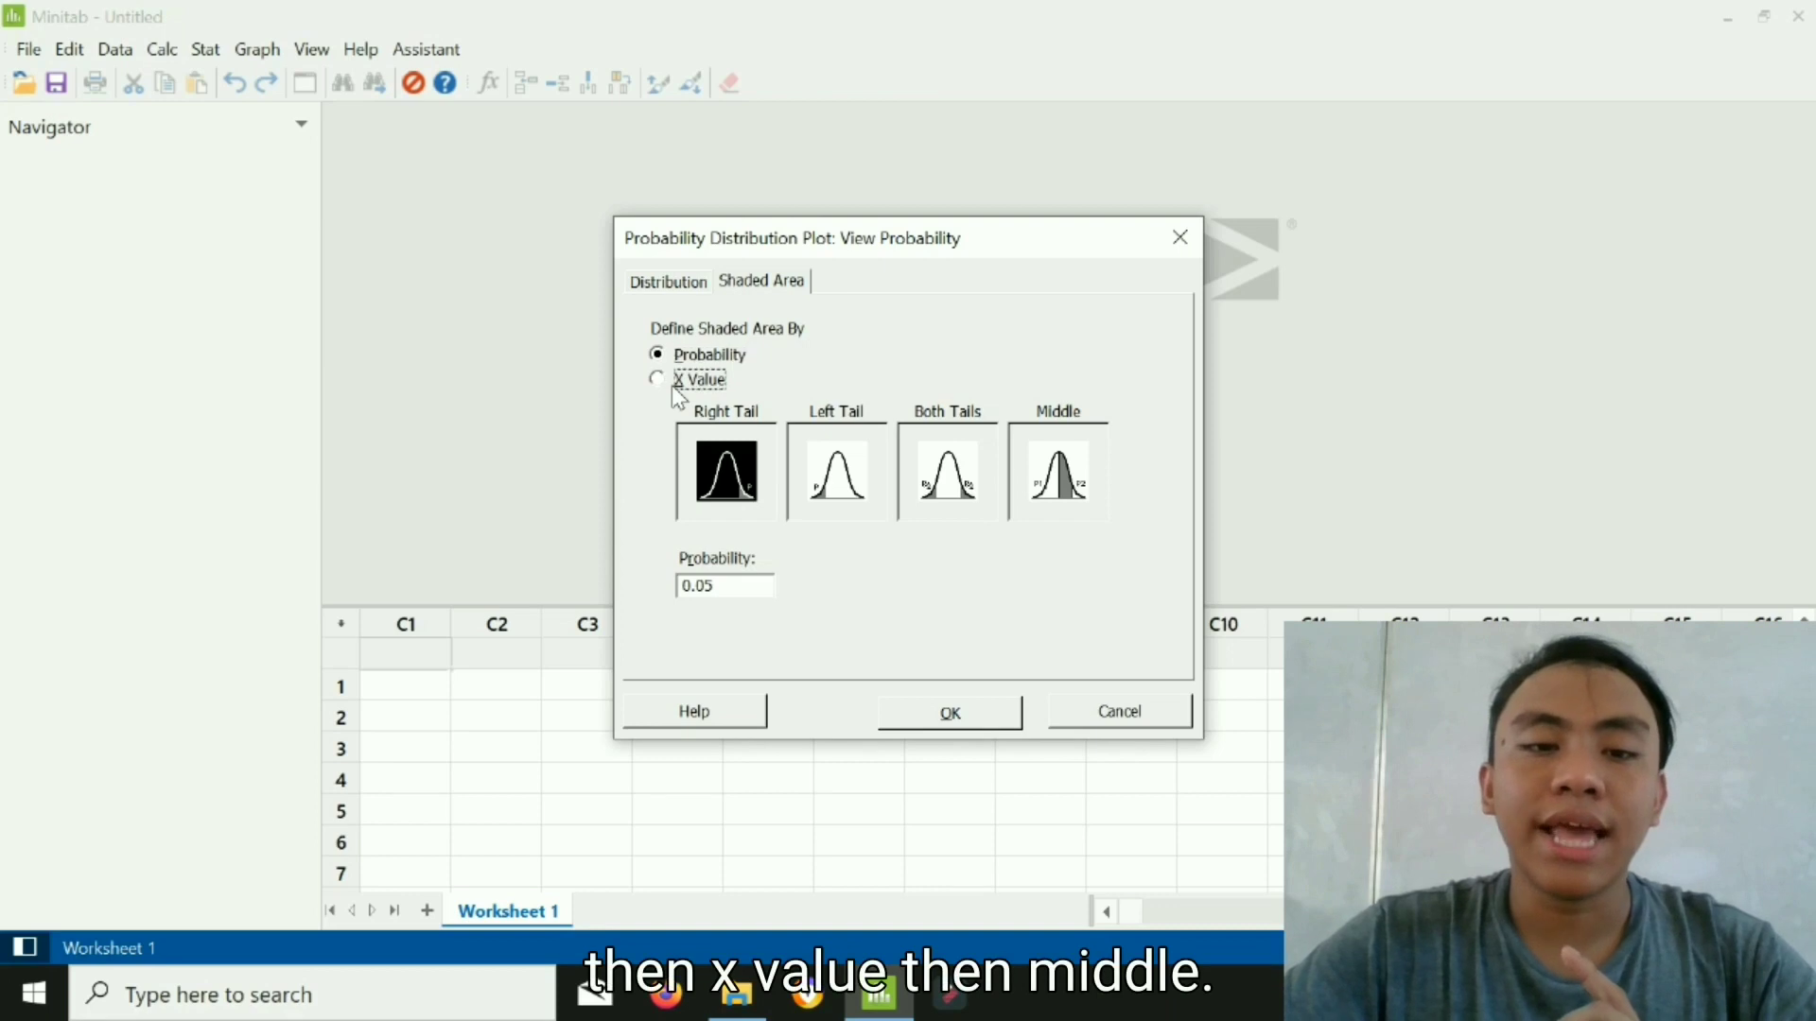
{"action": "left_click", "coordinate": [1062, 502]}
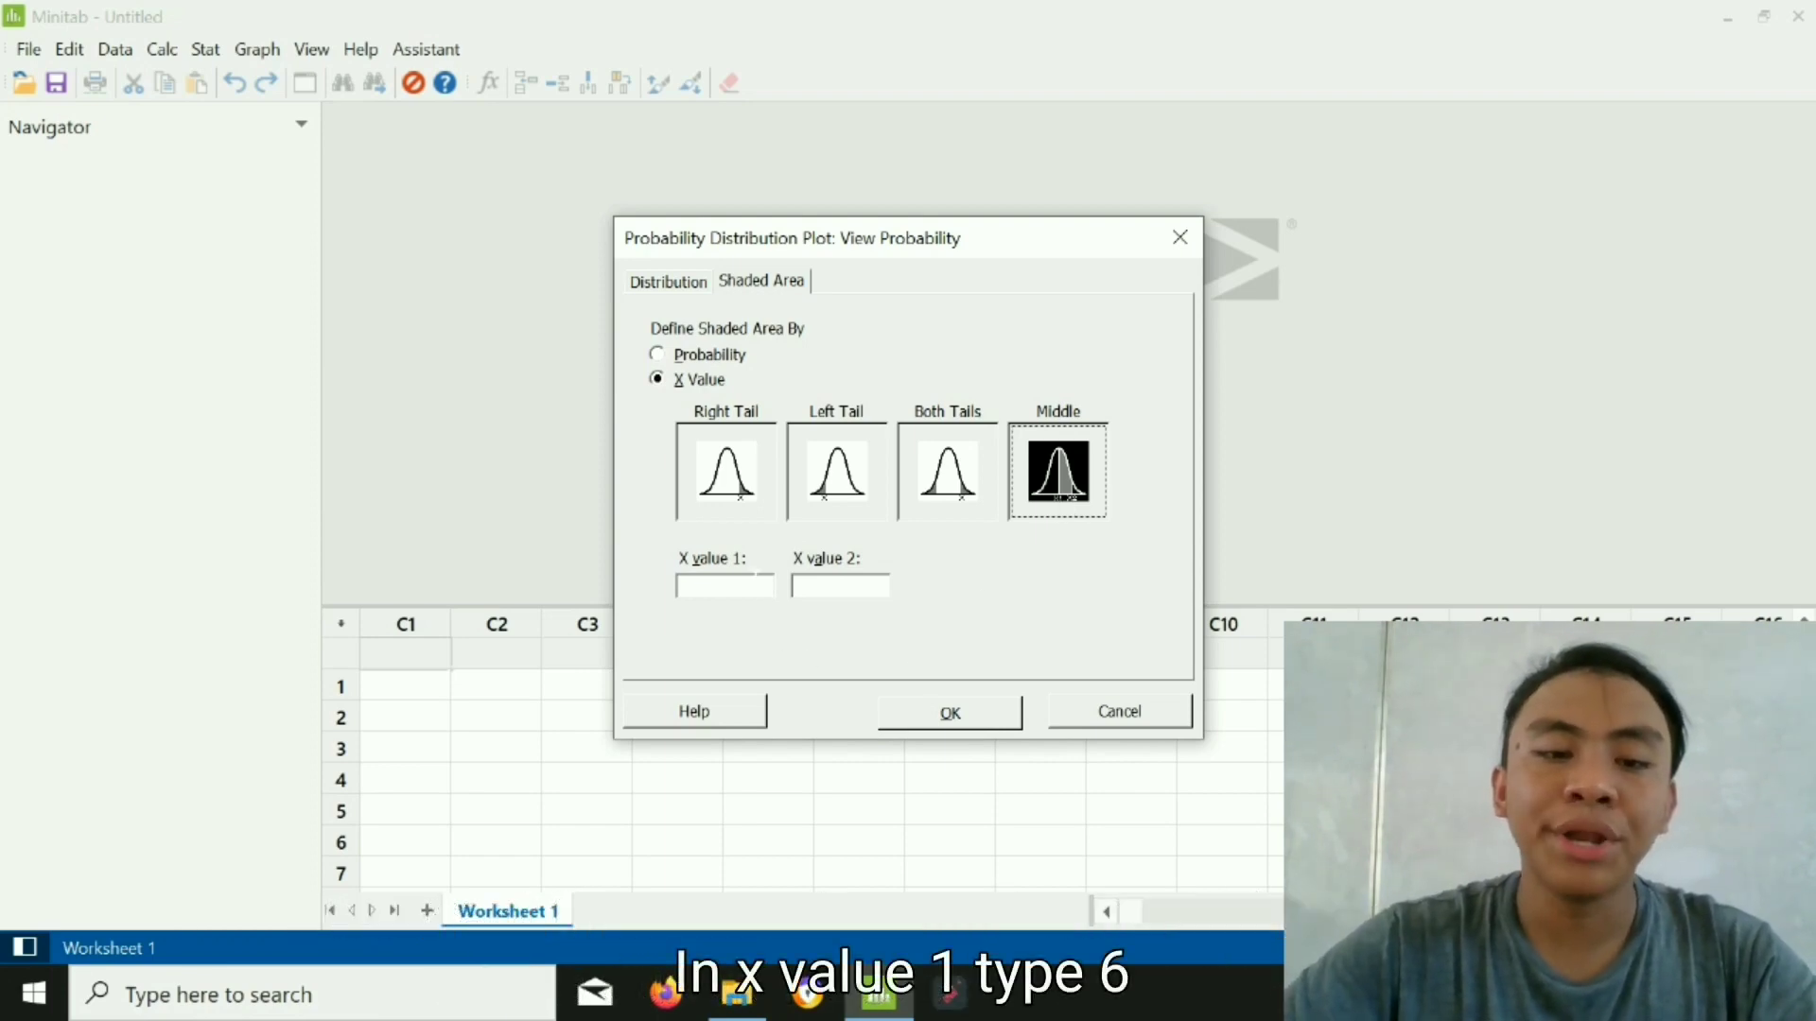
{"action": "left_click", "coordinate": [756, 583]}
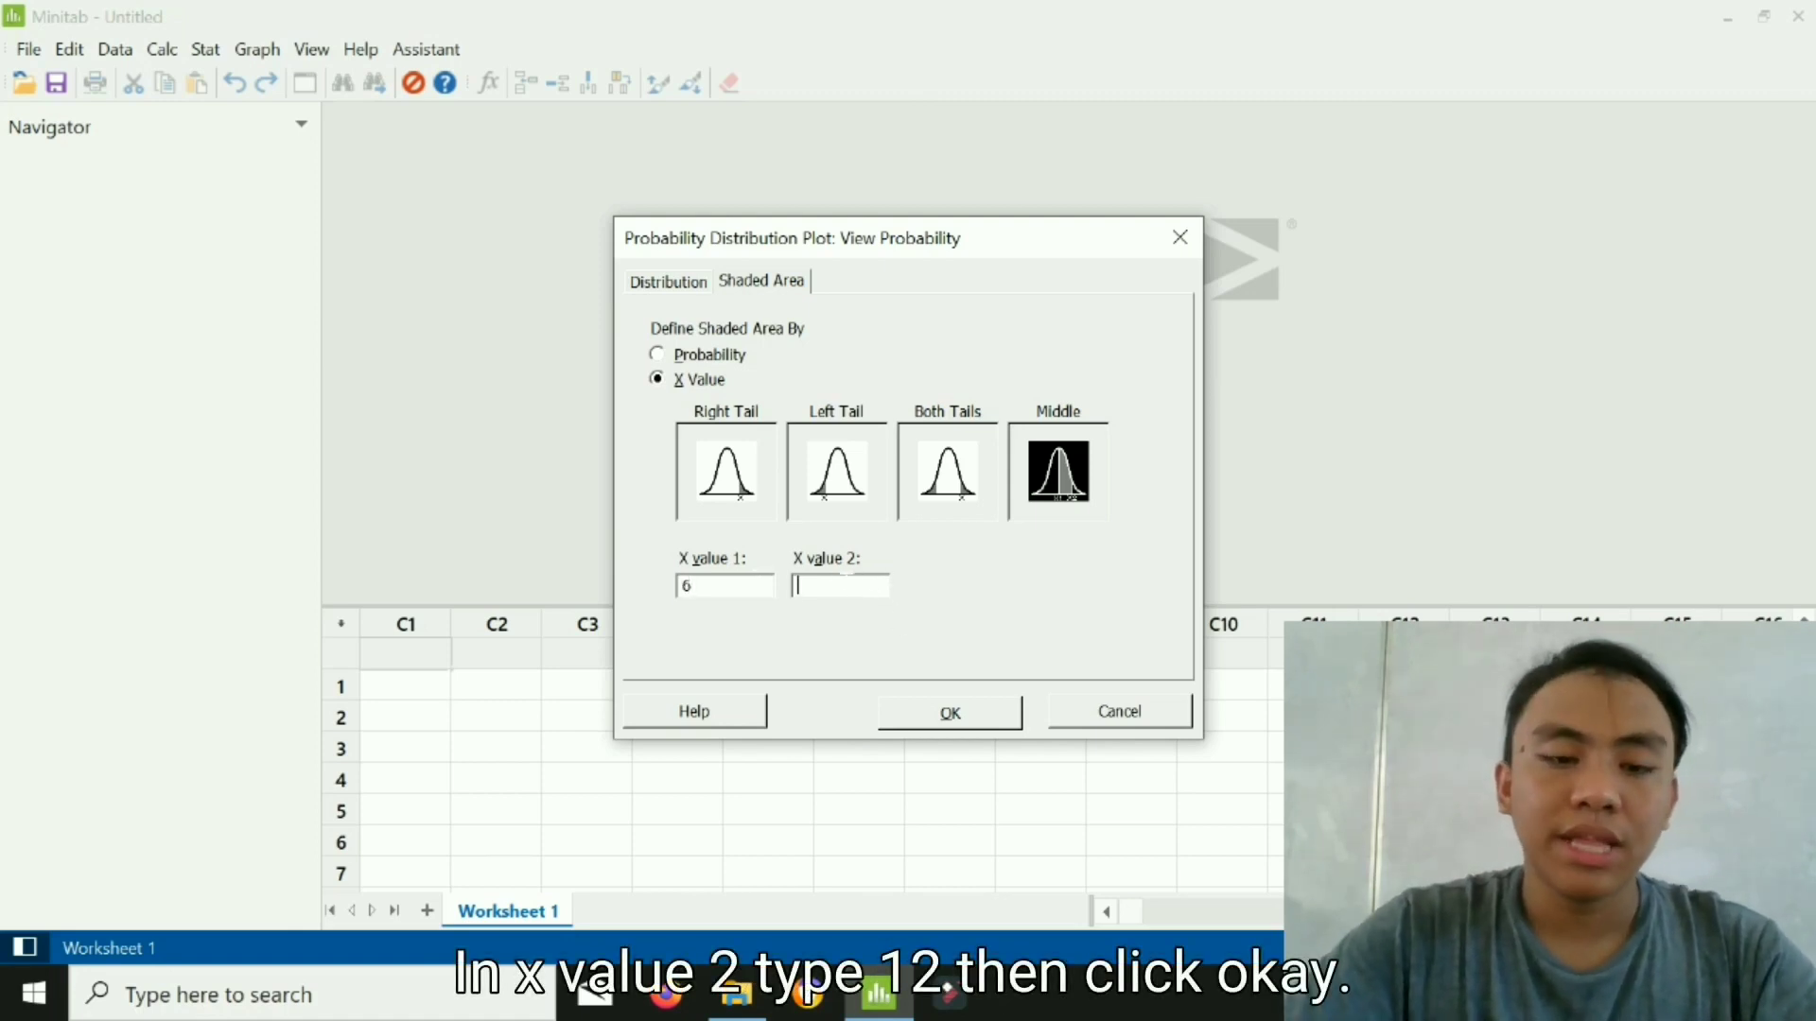
{"action": "left_click", "coordinate": [977, 726]}
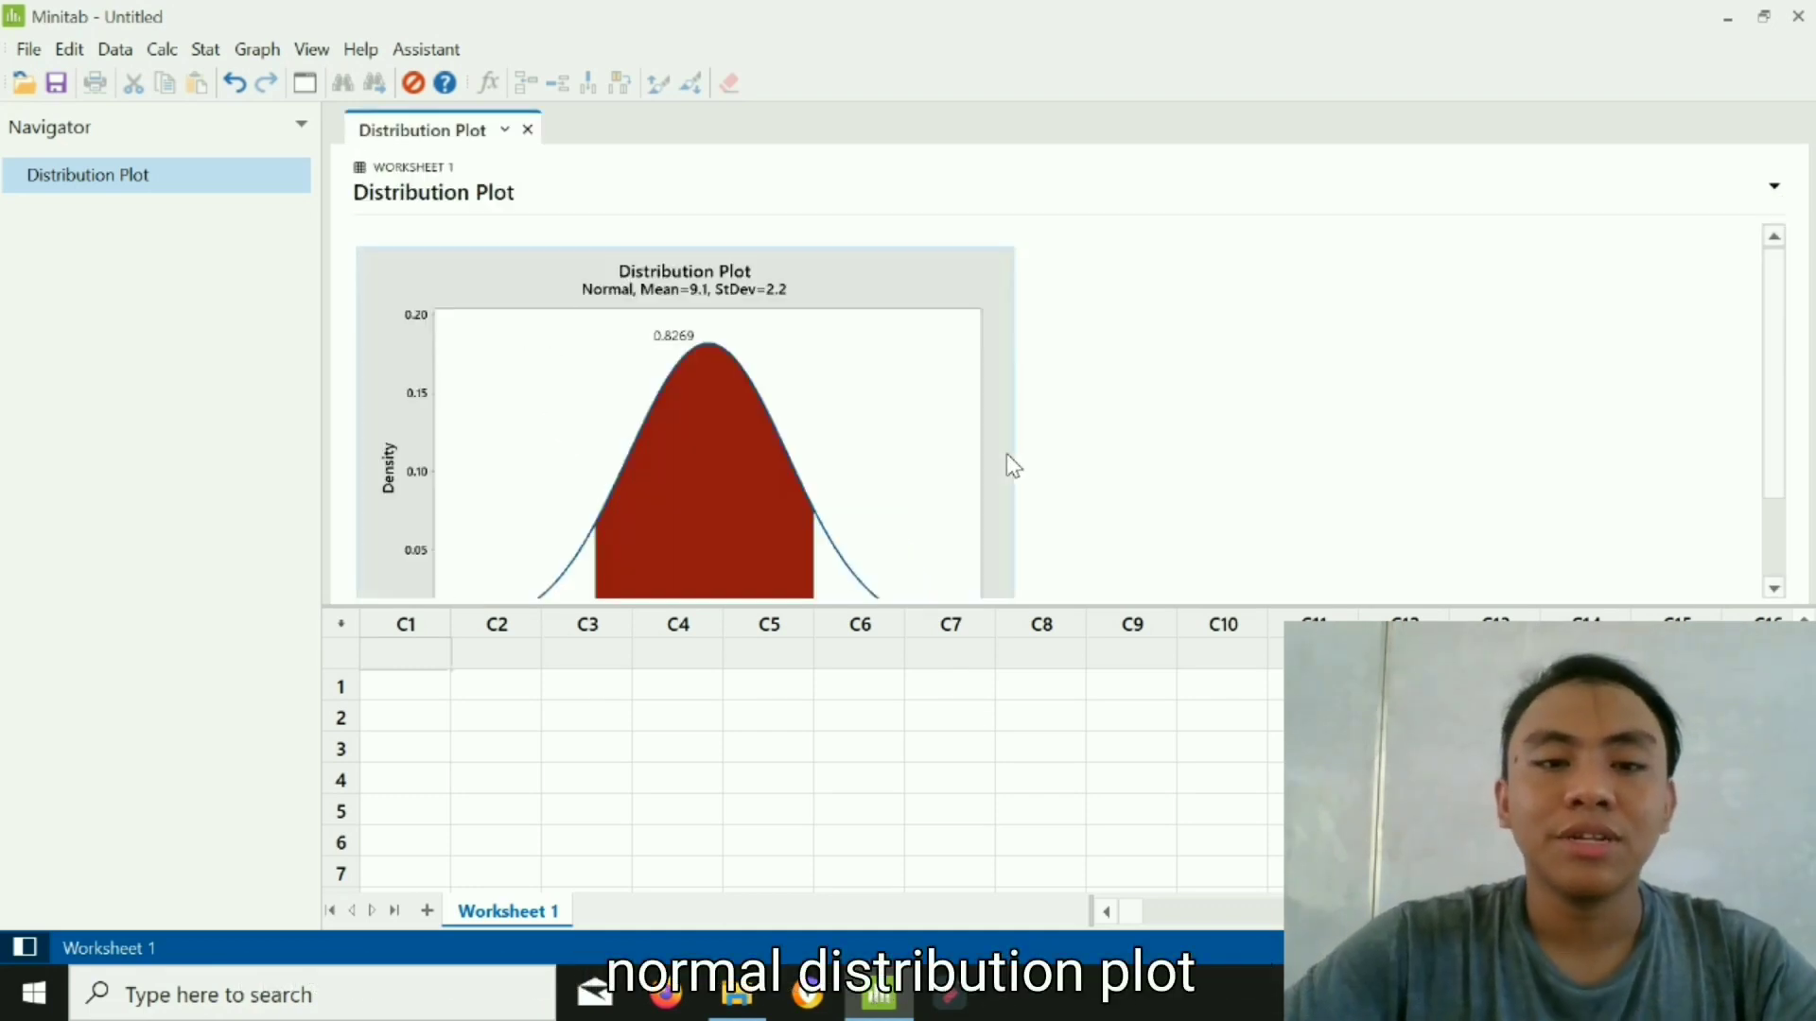
{"action": "scroll", "coordinate": [1126, 514], "scroll_direction": "down", "scroll_amount": 2}
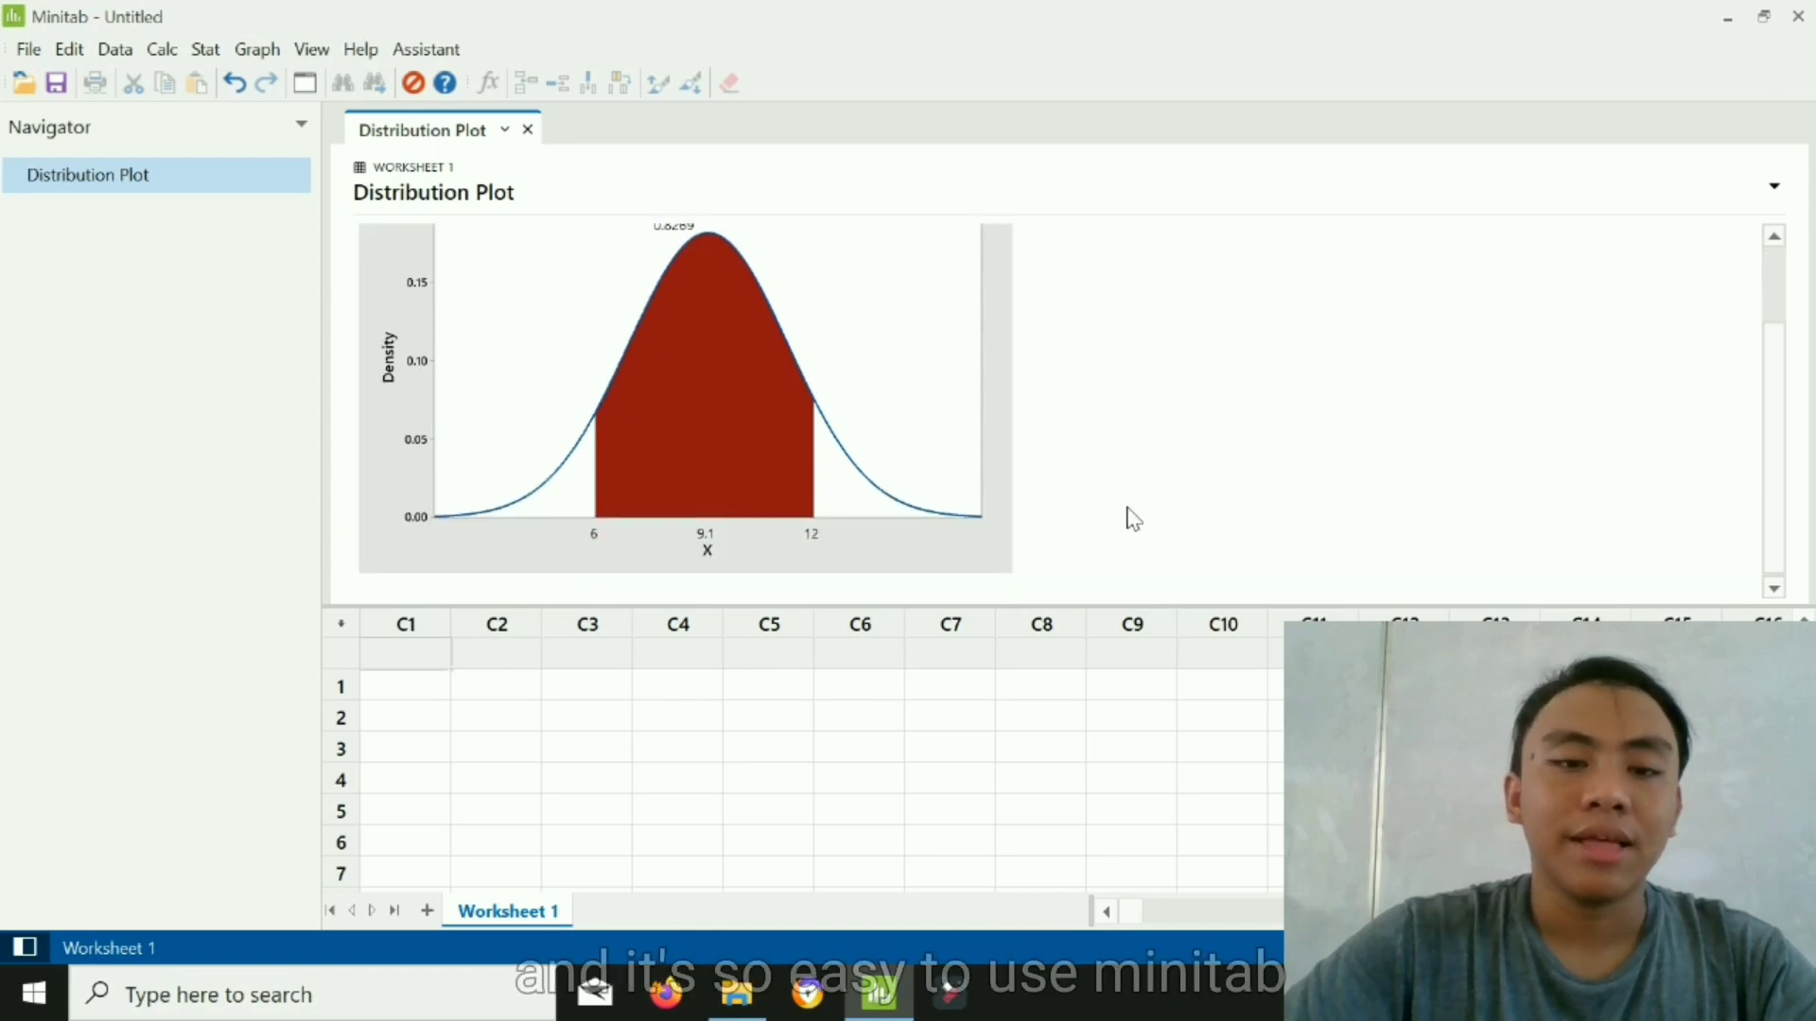